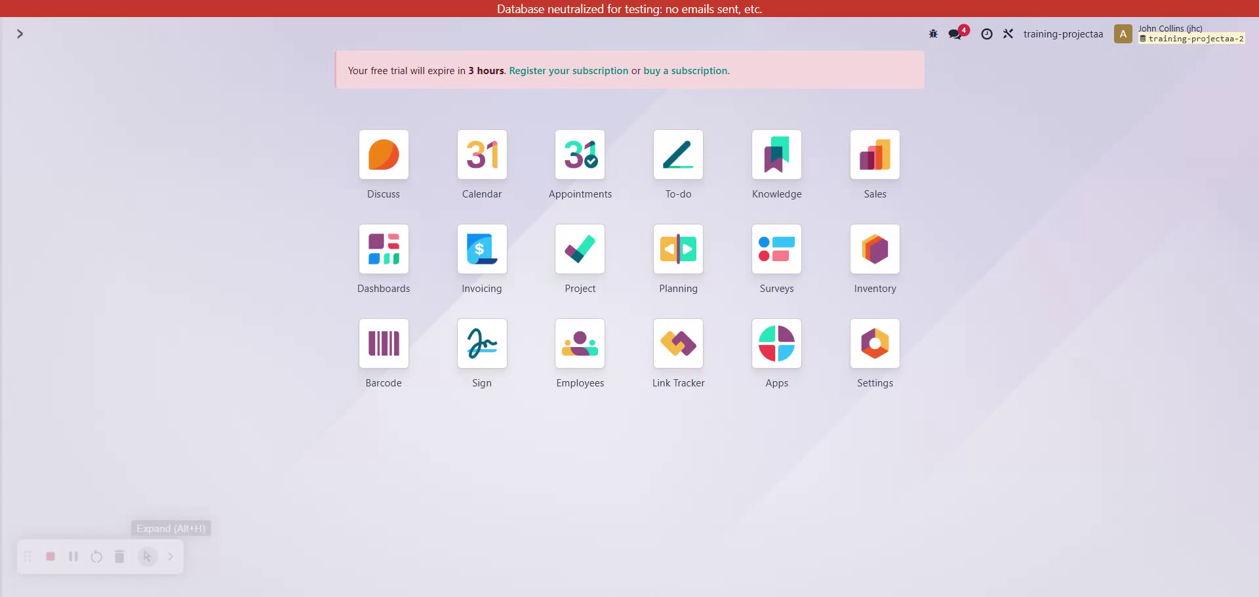
# - Review the Sales service products Customer Project, Frame Rehaul, Lining Replacement and Repaint one after another
pyautogui.click(869, 169)
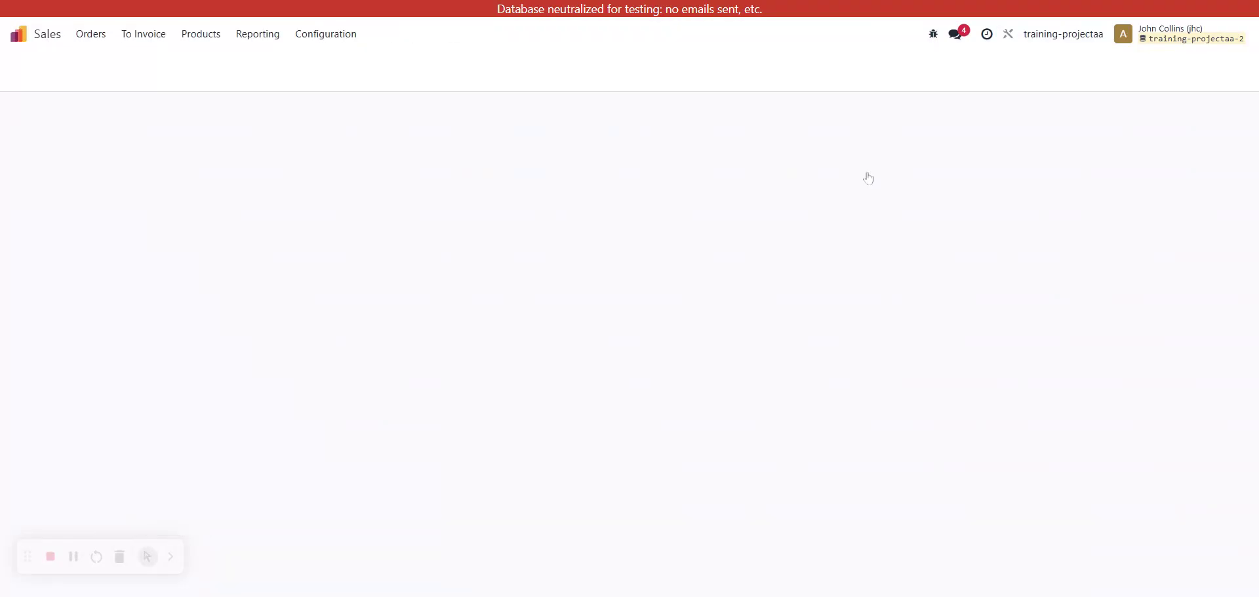
pyautogui.click(213, 42)
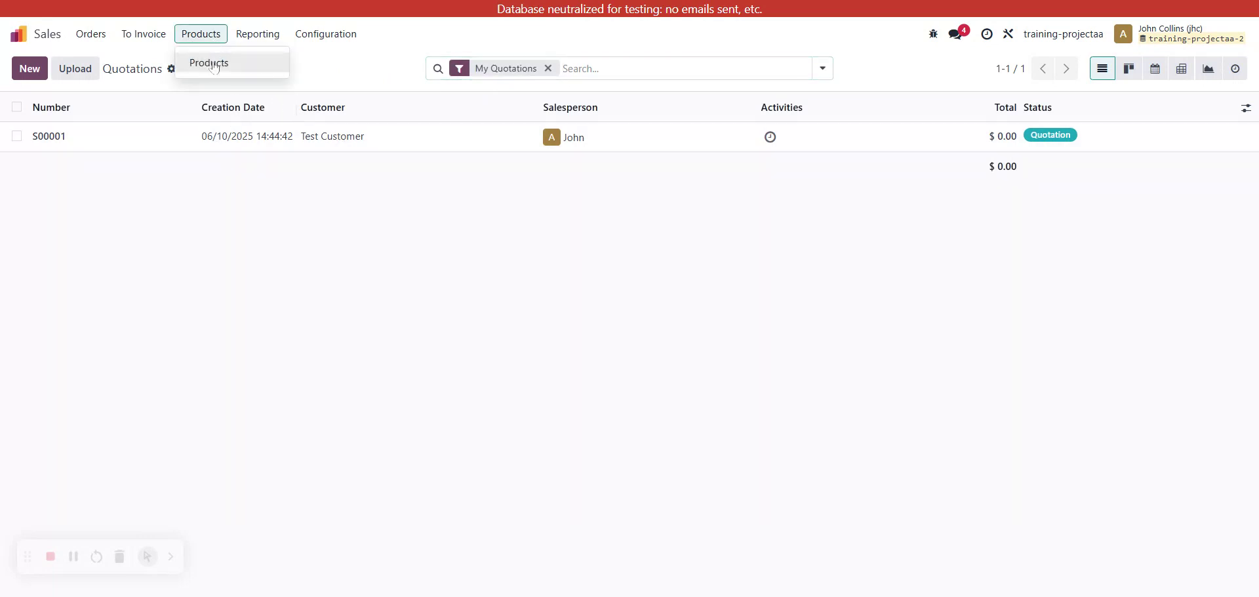
pyautogui.click(213, 64)
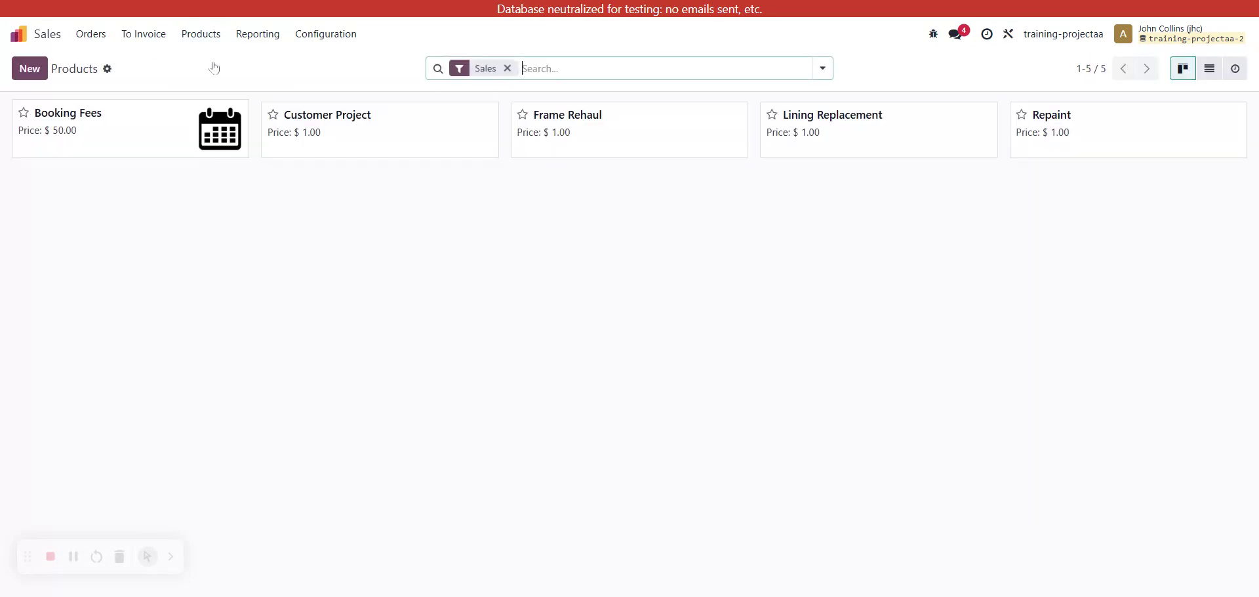
pyautogui.click(396, 114)
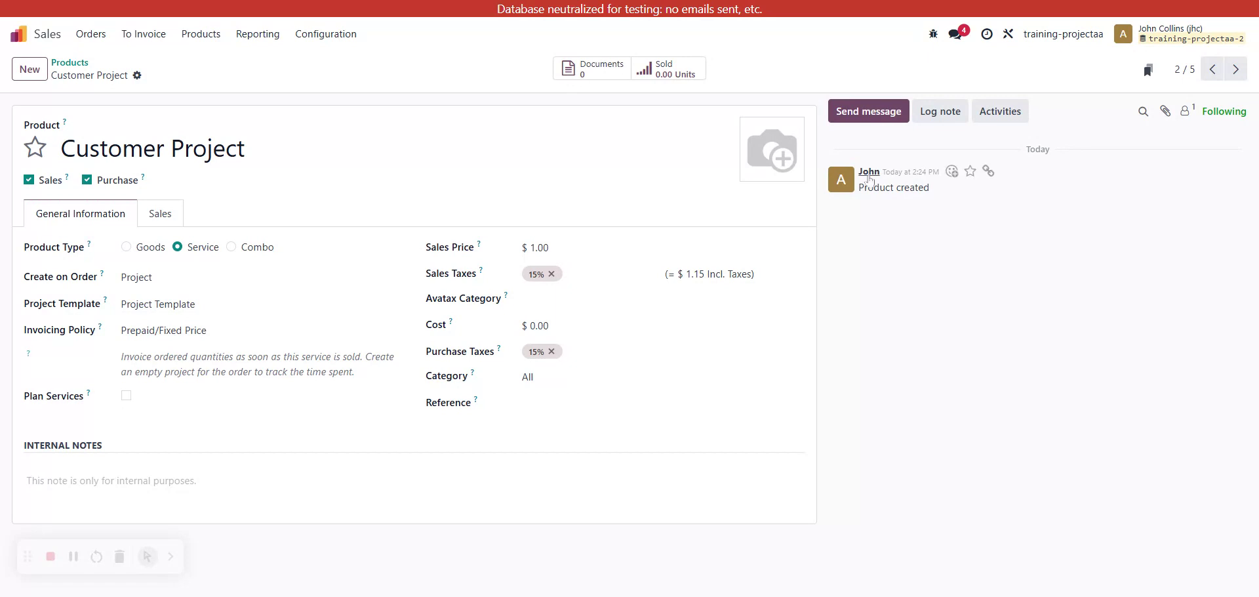
pyautogui.click(1235, 69)
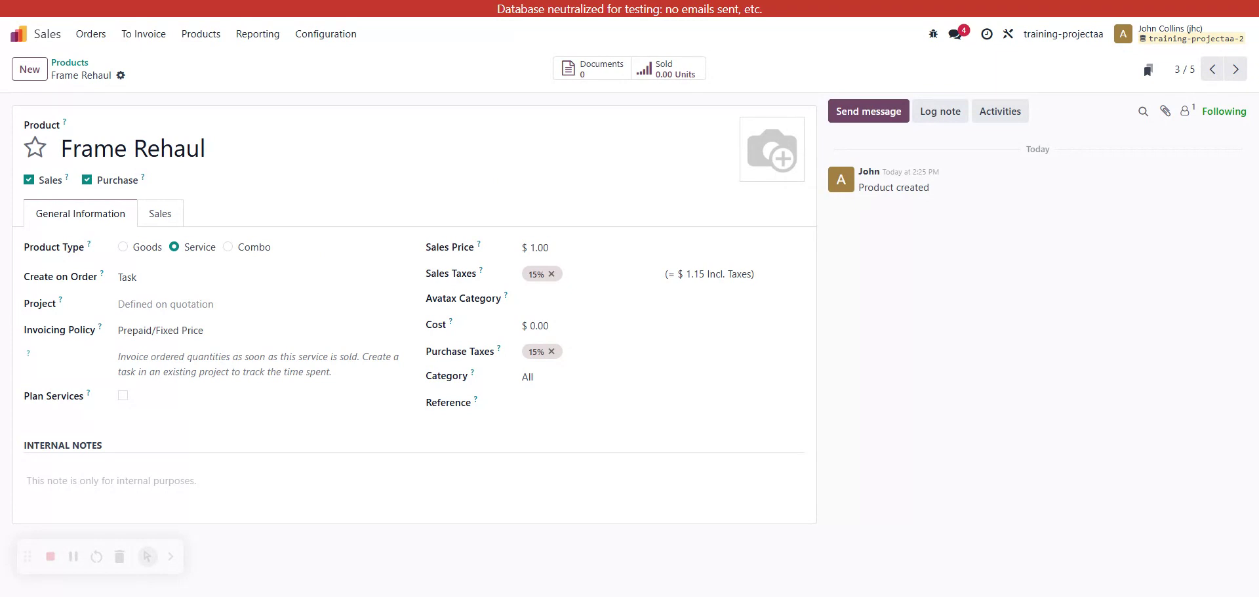
pyautogui.click(1234, 71)
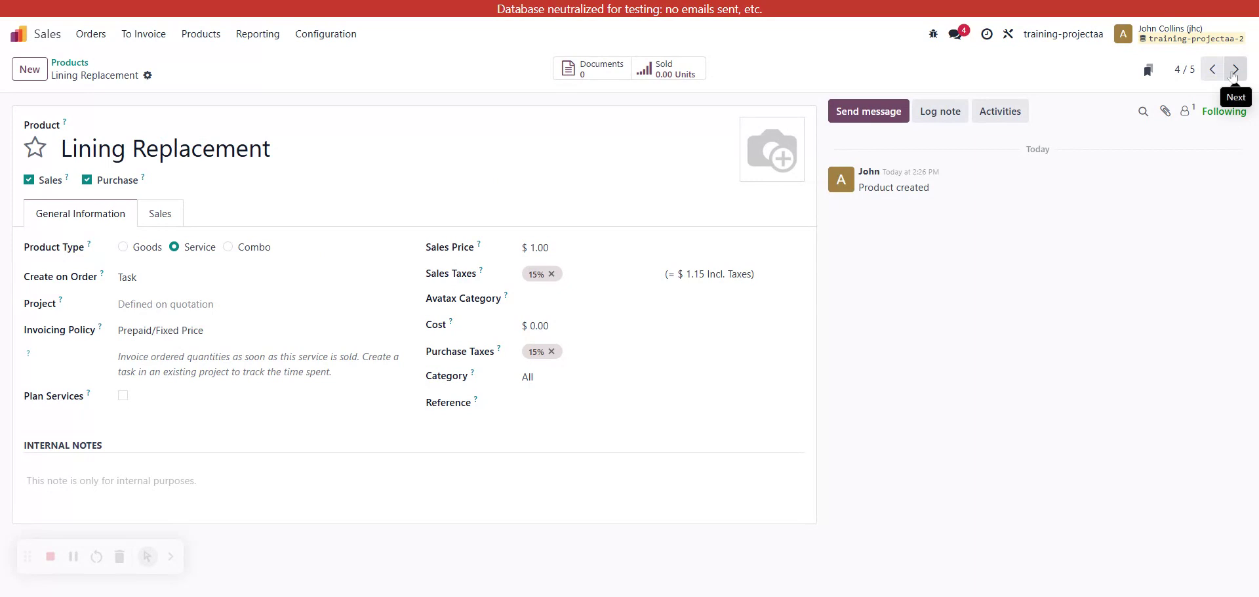
pyautogui.click(1233, 71)
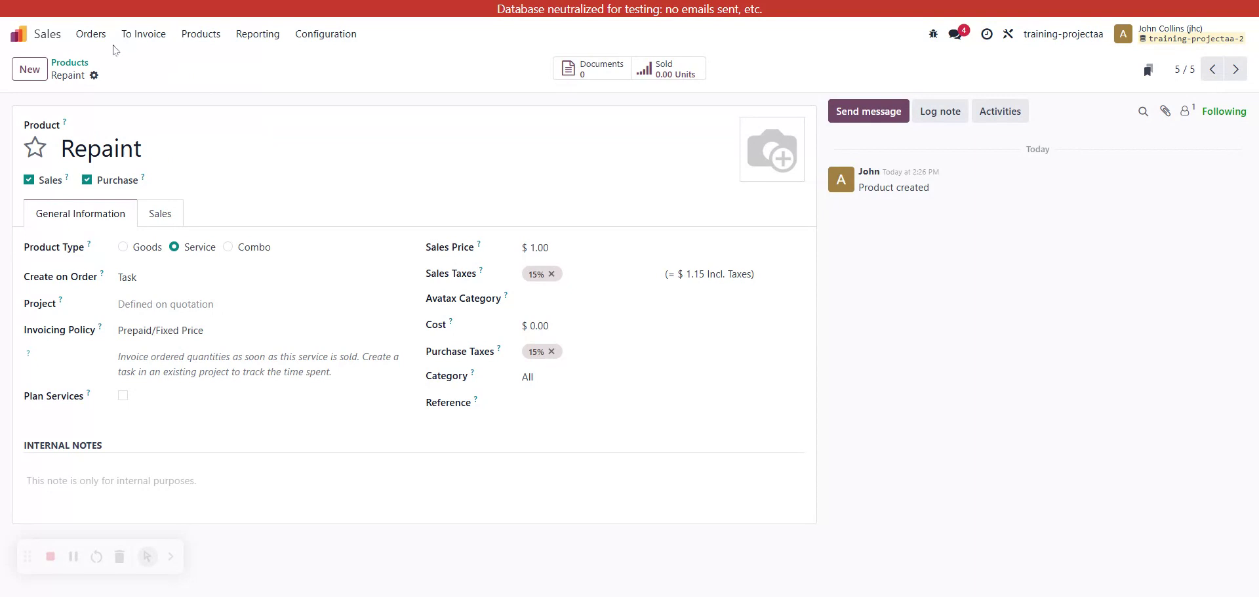
# - Open the existing Test Customer quotation and add Customer Project as its first order line
pyautogui.click(92, 35)
pyautogui.click(99, 70)
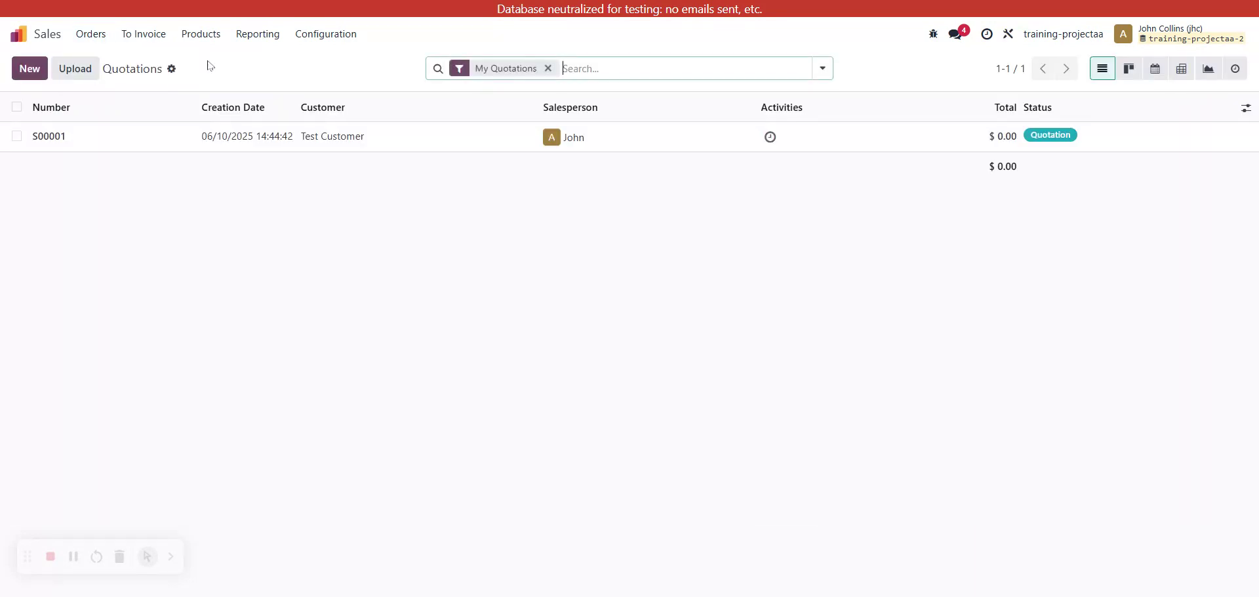
pyautogui.click(357, 147)
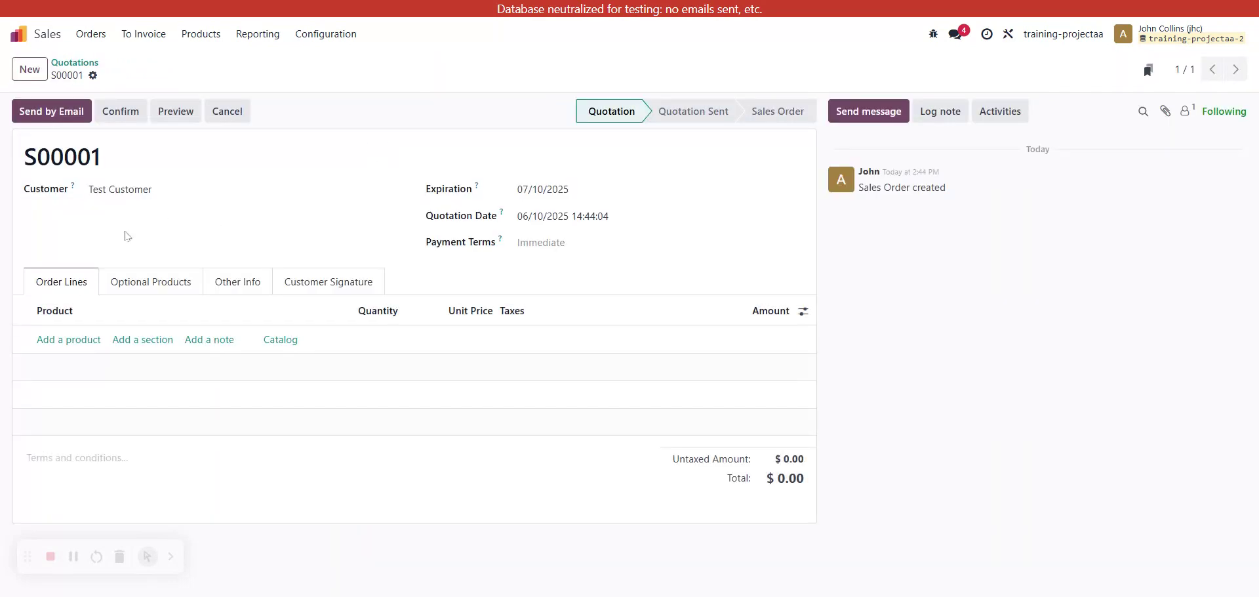
pyautogui.click(59, 339)
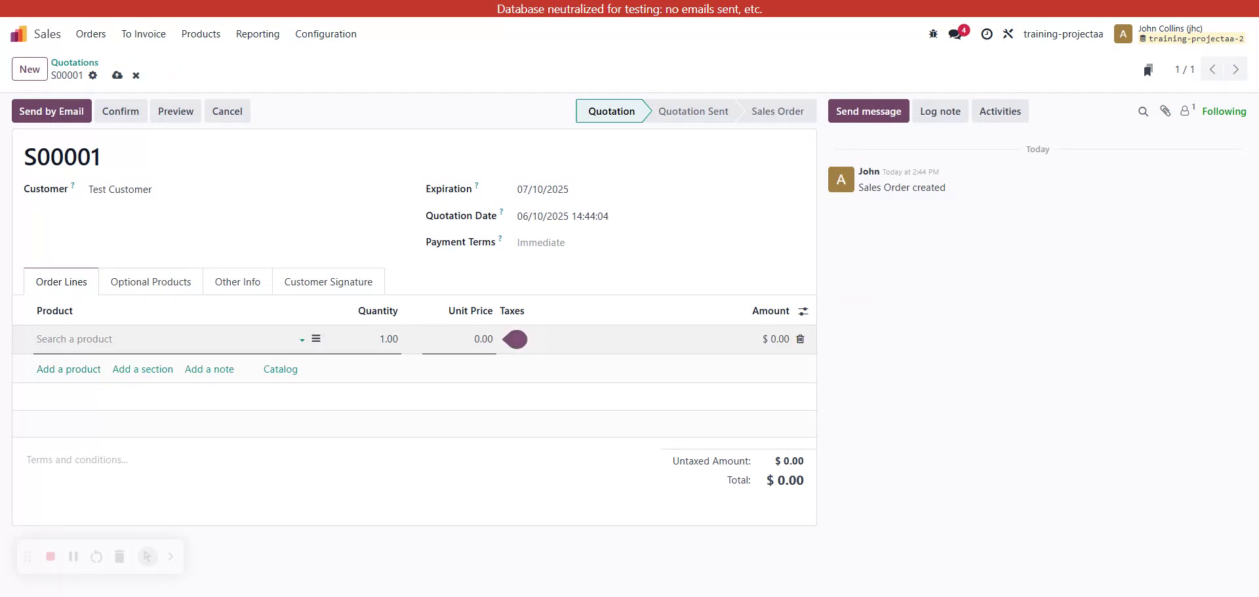
pyautogui.write('cust')
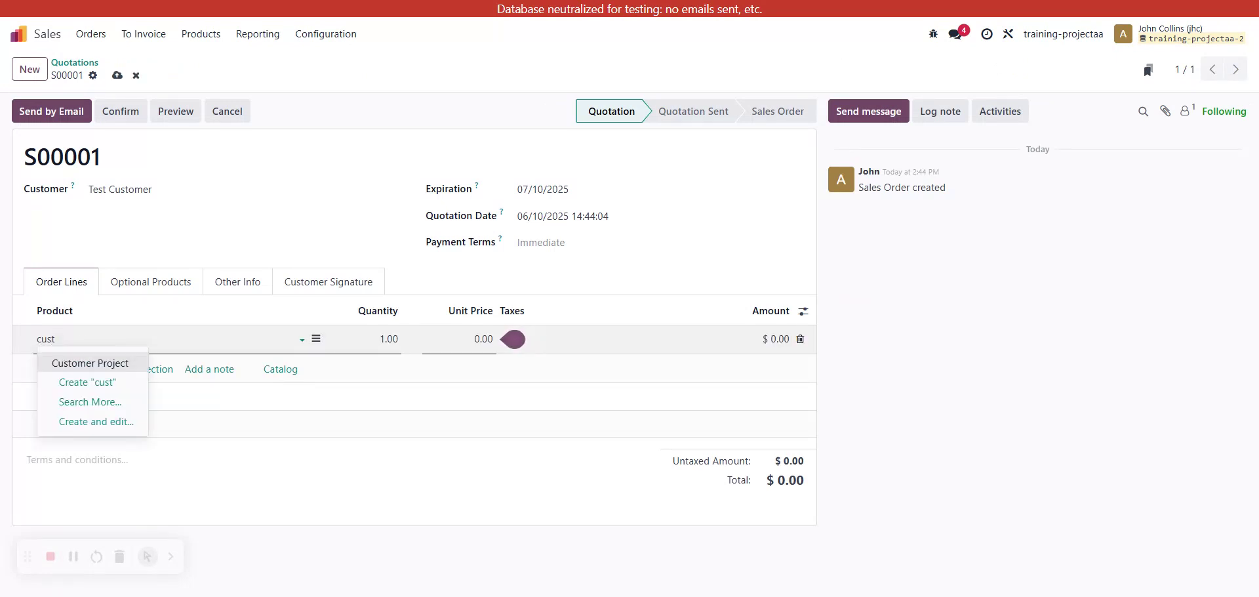
pyautogui.click(72, 363)
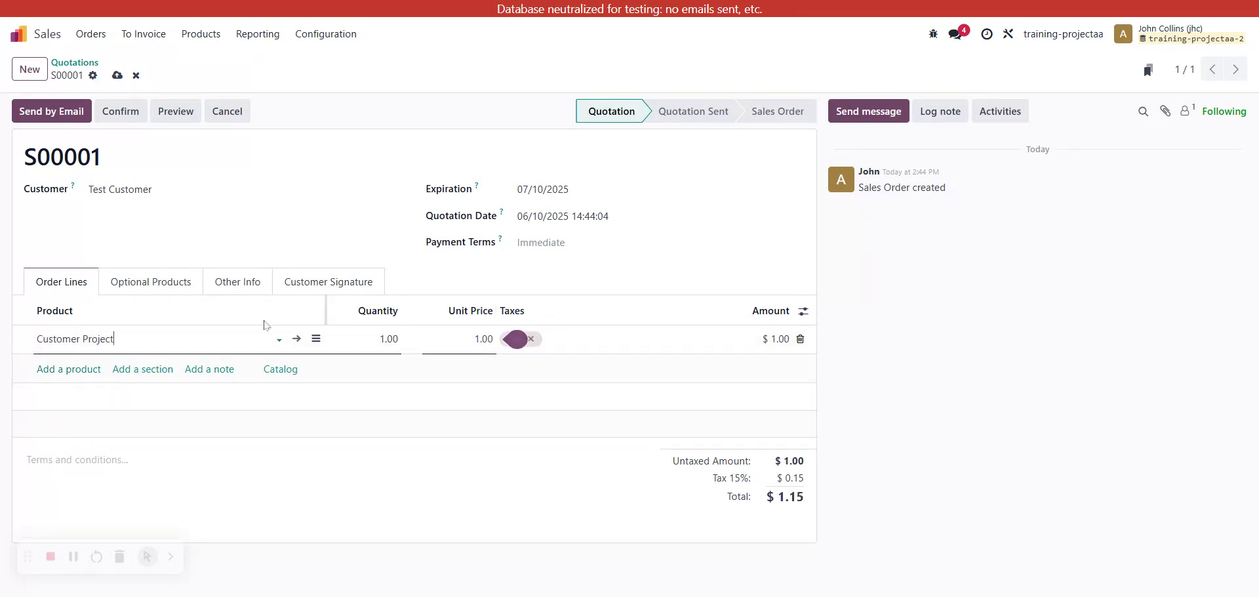
# - Add the Repaint product as the second order line of the quotation
pyautogui.click(59, 379)
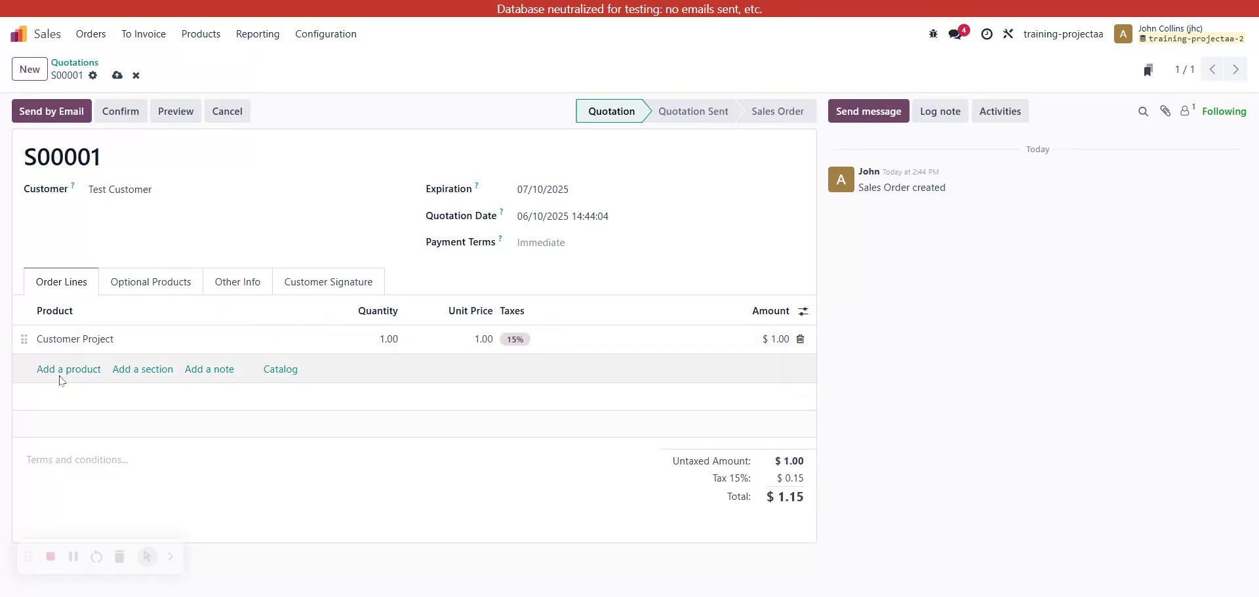
pyautogui.click(60, 370)
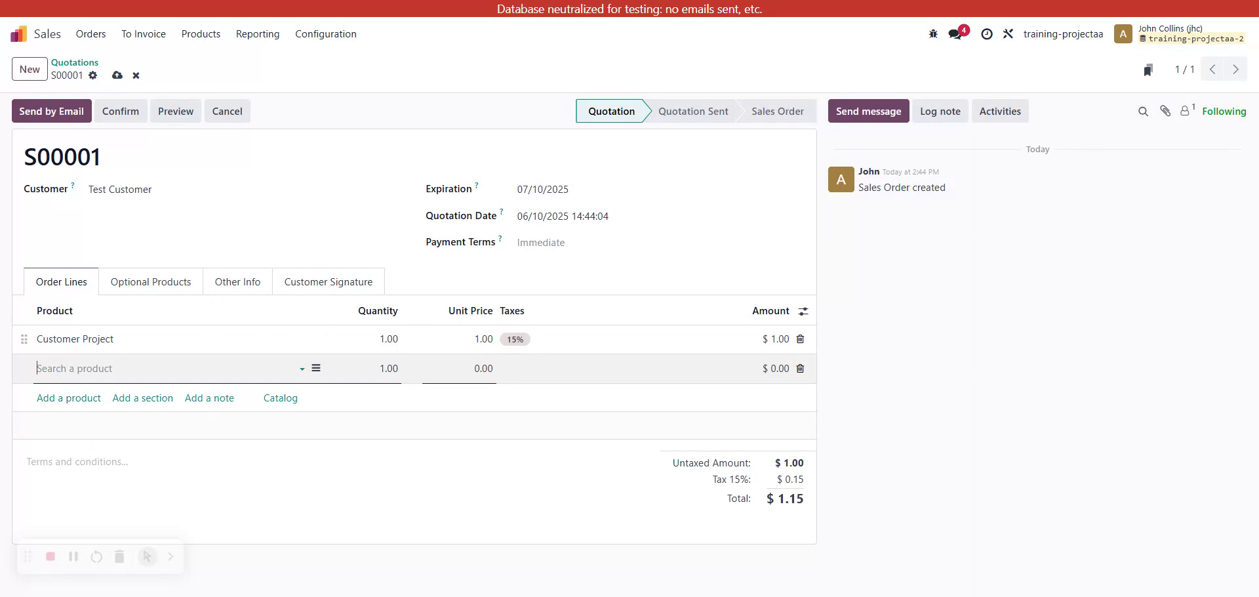
pyautogui.write('re')
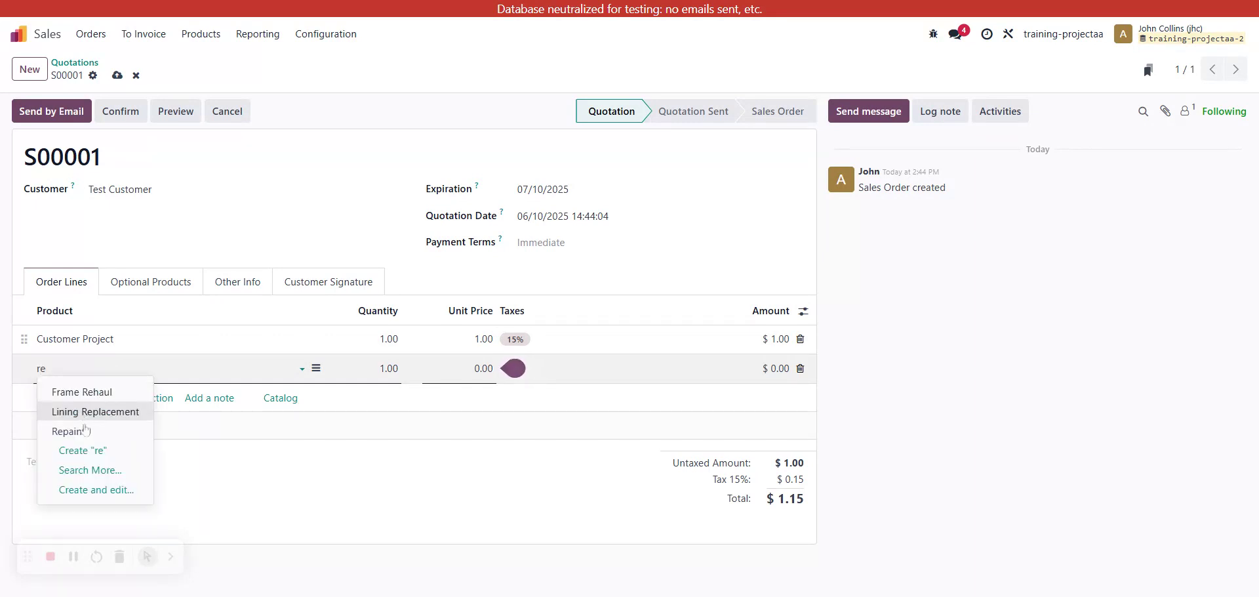
pyautogui.click(61, 402)
pyautogui.click(61, 402)
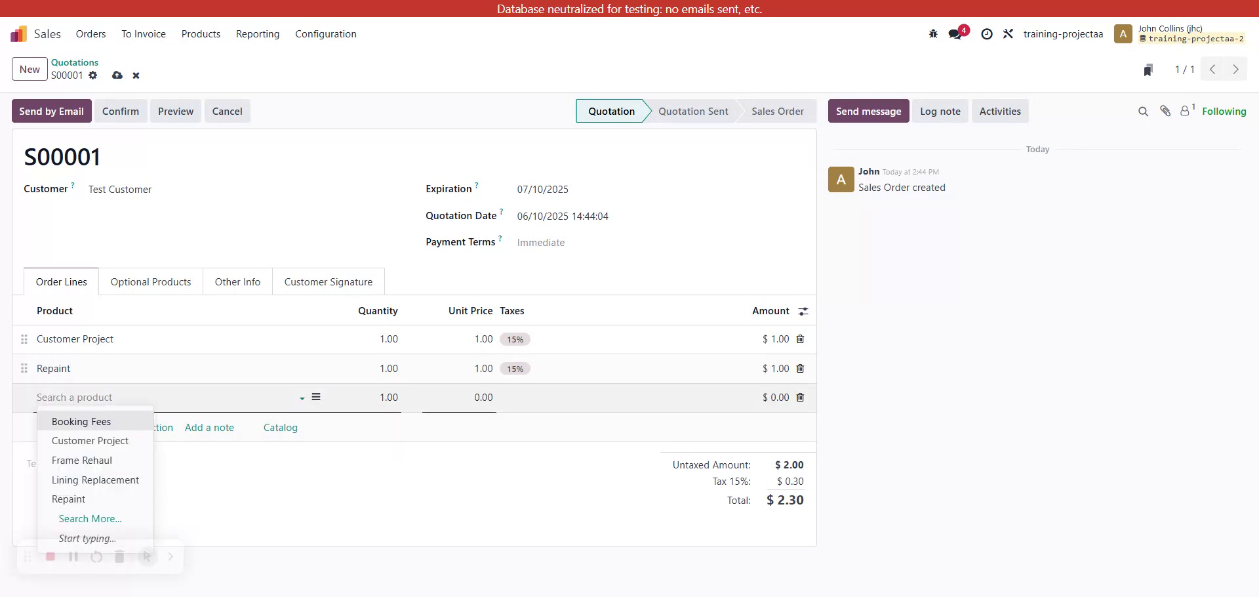
# - Add the Lining Replacement product as the third order line of the quotation
pyautogui.press('Down')
pyautogui.press('Down')
pyautogui.press('Down')
pyautogui.press('Return')
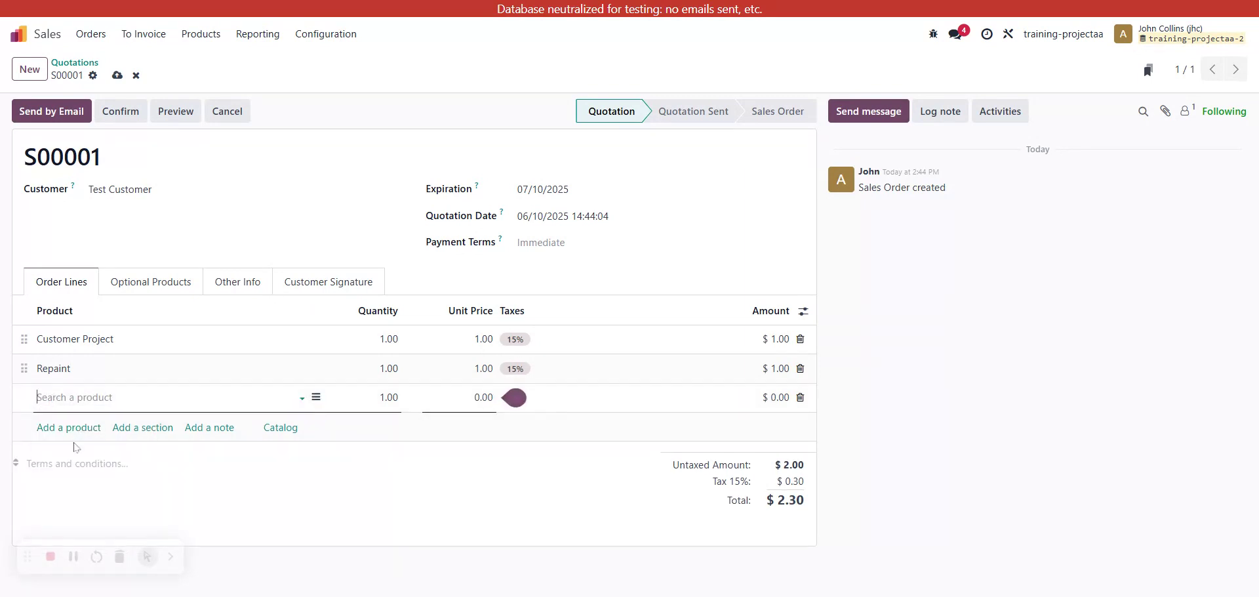
# - Add Frame Rehaul as the fourth order line and confirm the quotation as a sales order
pyautogui.click(61, 430)
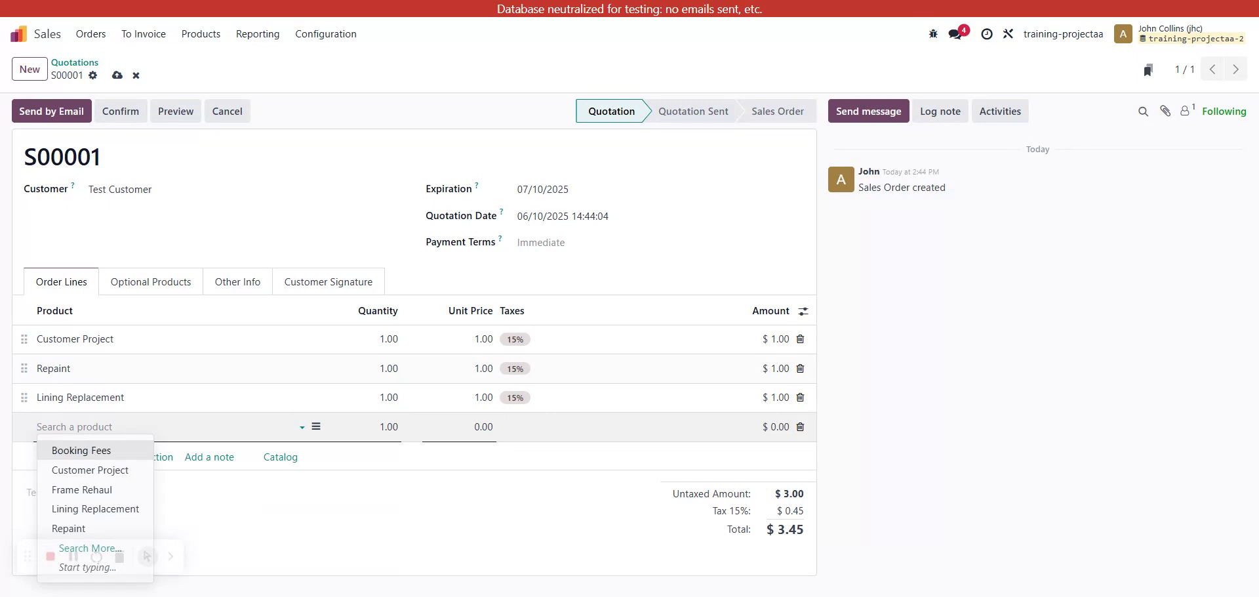
pyautogui.press('Down')
pyautogui.press('Down')
pyautogui.press('Return')
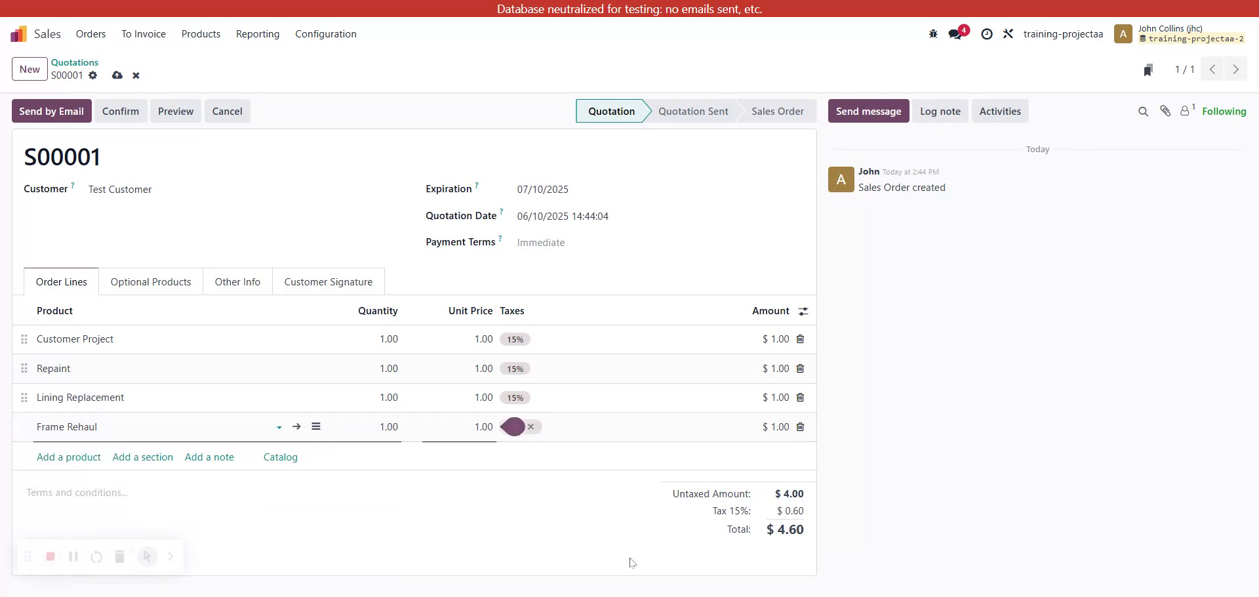
pyautogui.click(549, 545)
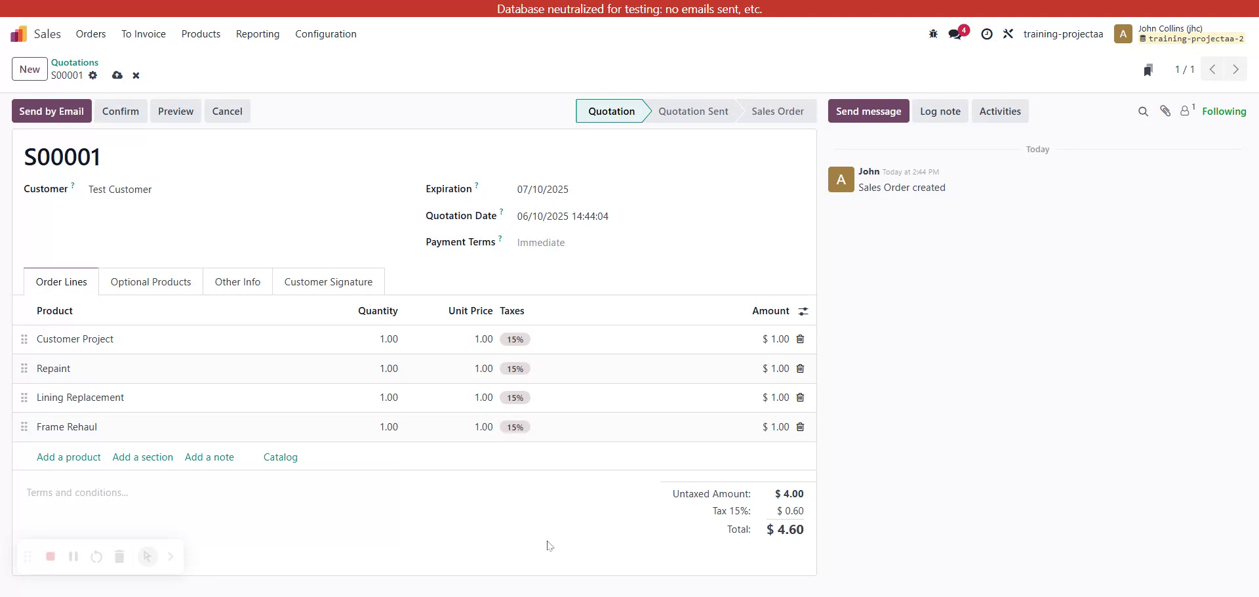
pyautogui.click(134, 113)
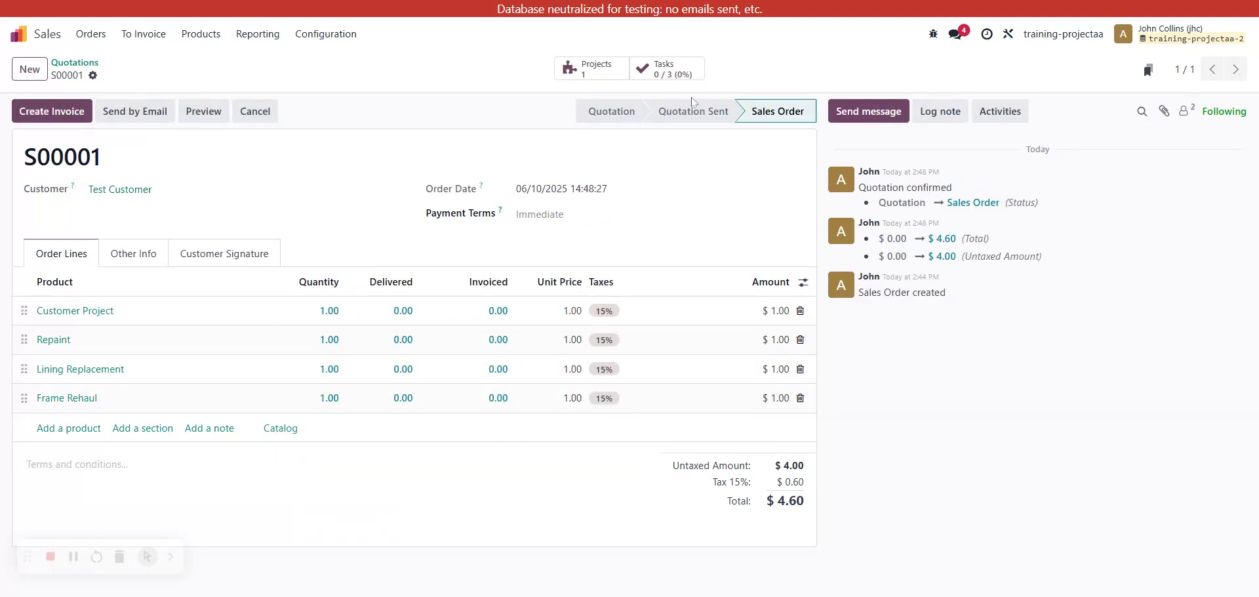
# - Examine the project generated from the sales order, including its additional stages and its tasks
pyautogui.click(595, 68)
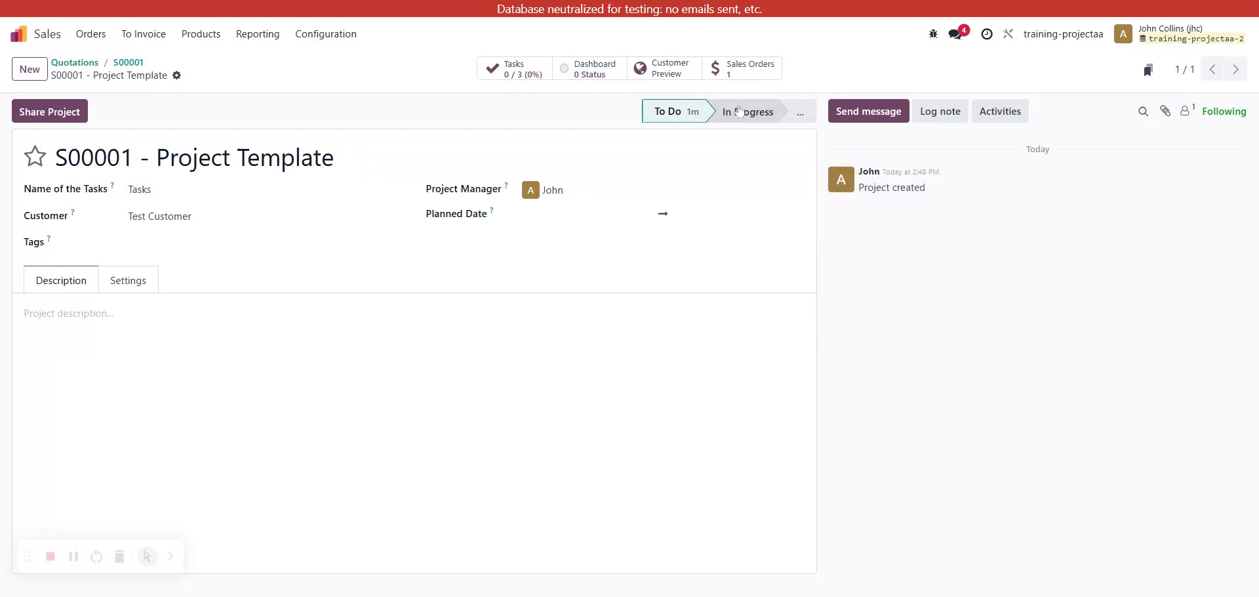
pyautogui.click(811, 116)
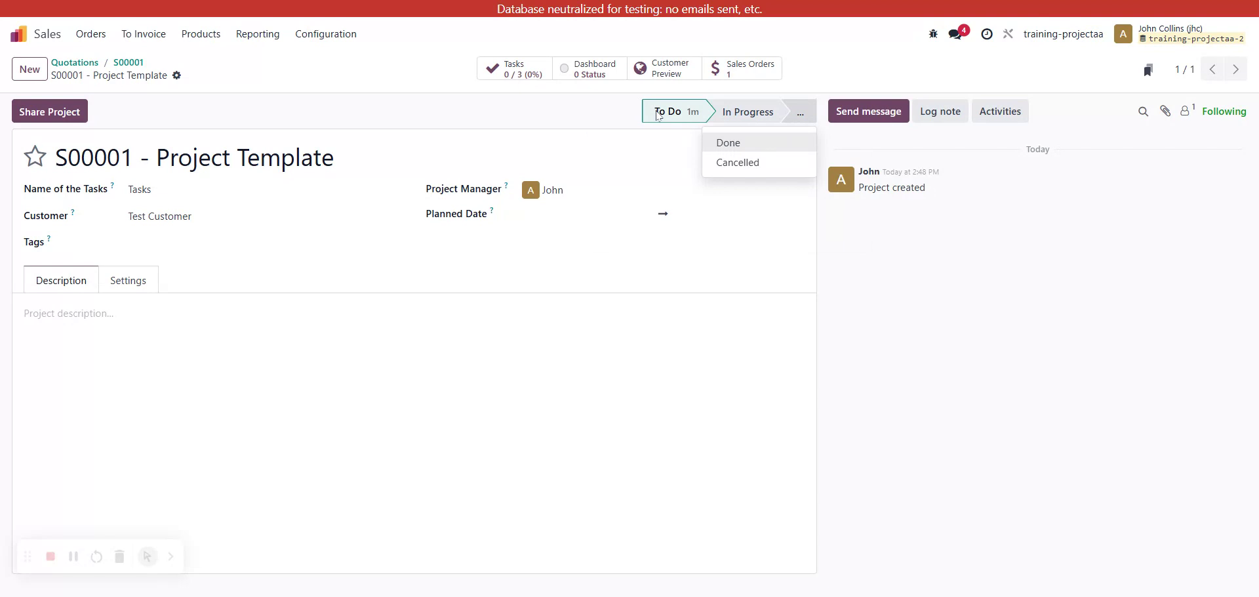
pyautogui.click(702, 235)
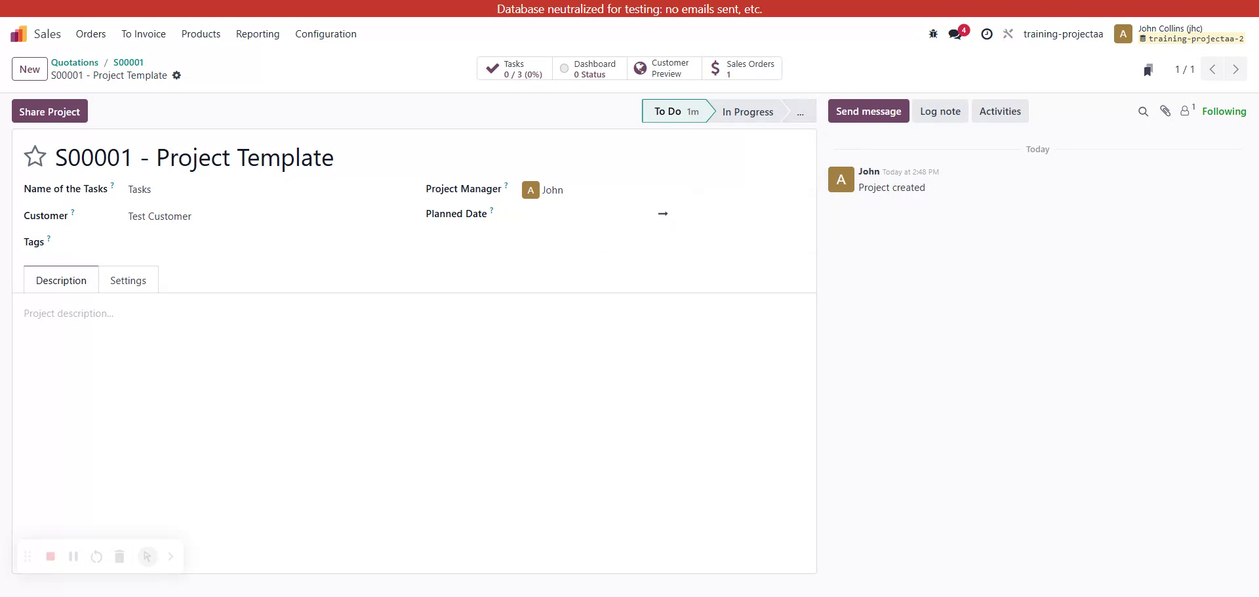
pyautogui.click(513, 68)
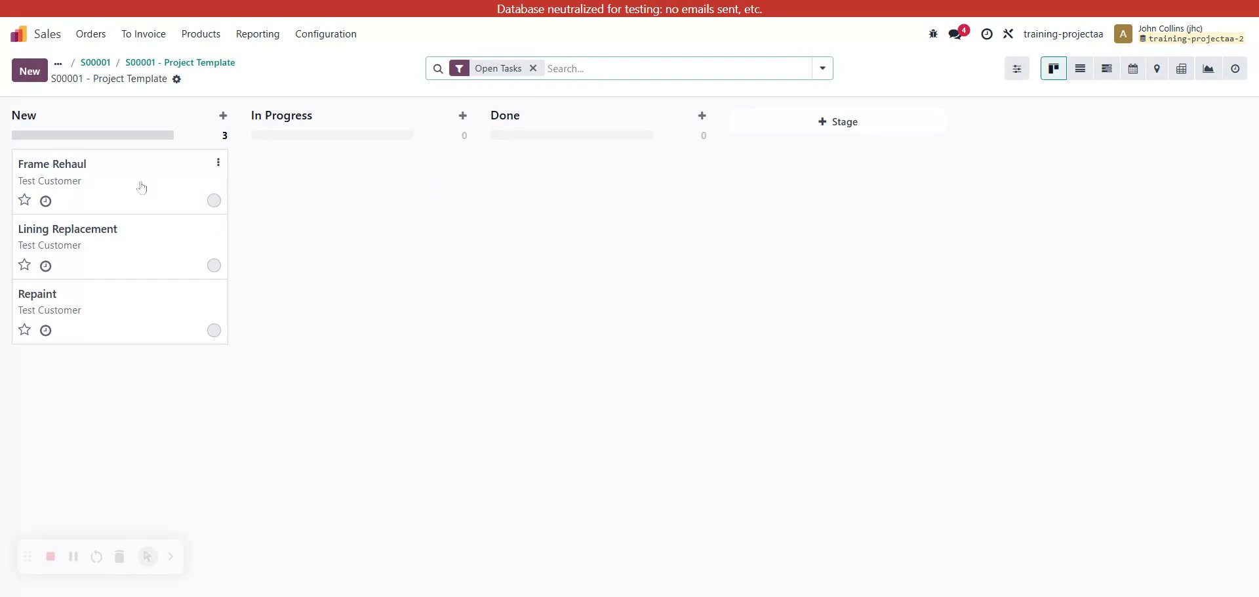
pyautogui.click(210, 64)
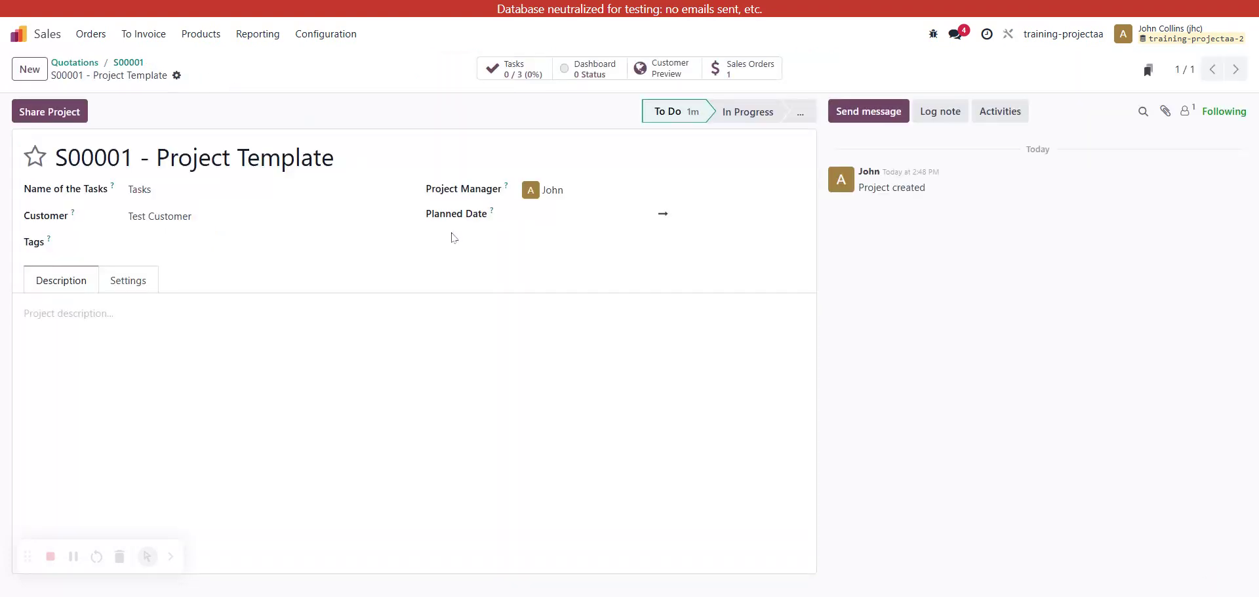
# - Switch to the Project app and check the Project Template's tasks with the Open Tasks filter removed
pyautogui.click(54, 40)
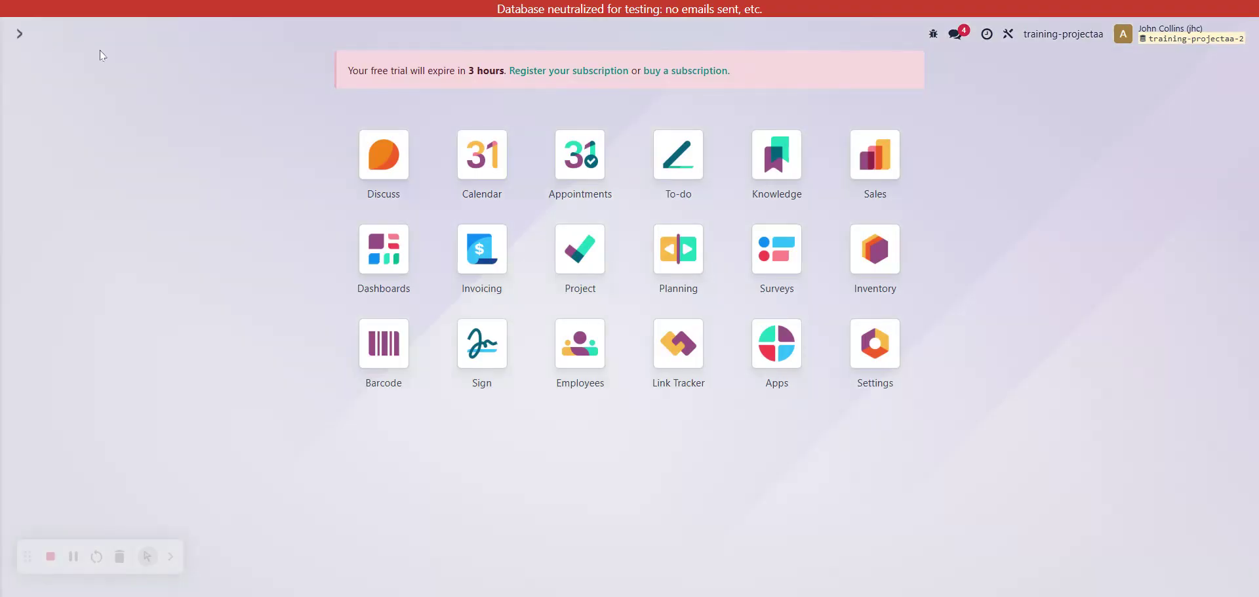
pyautogui.click(583, 261)
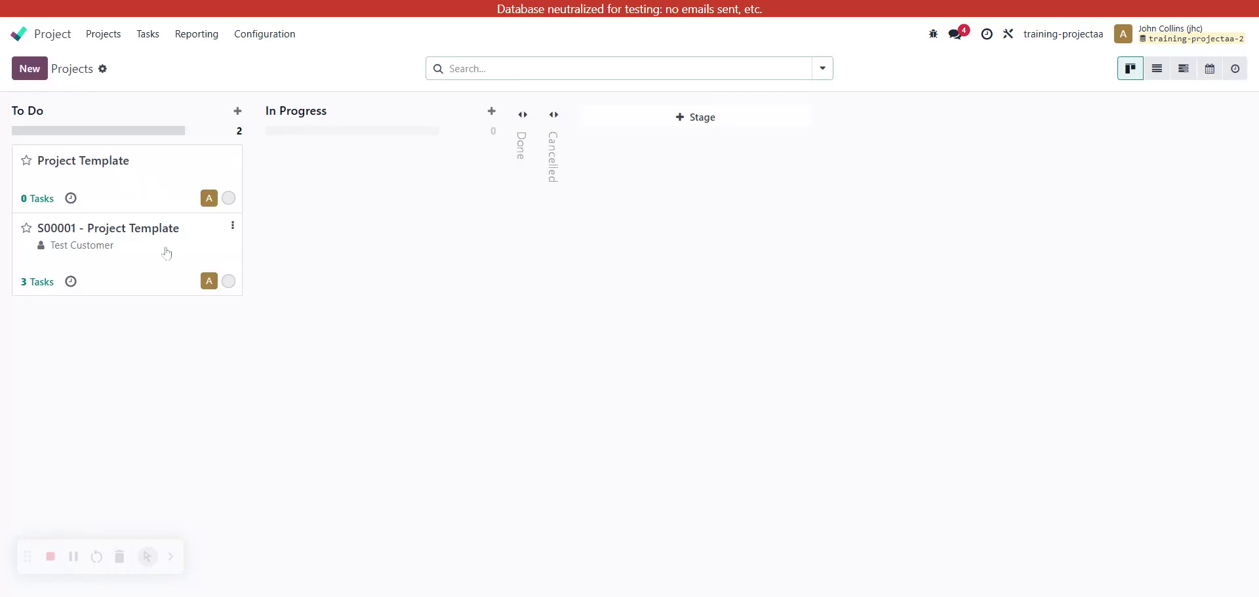
pyautogui.click(166, 253)
pyautogui.click(72, 65)
pyautogui.click(142, 167)
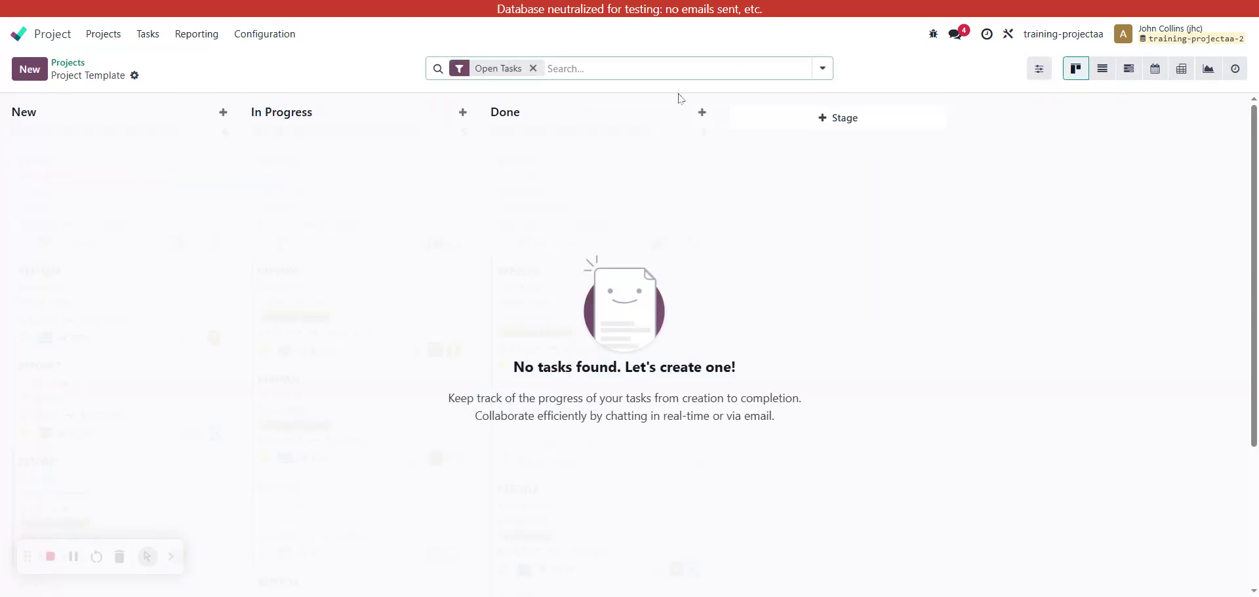
pyautogui.click(533, 68)
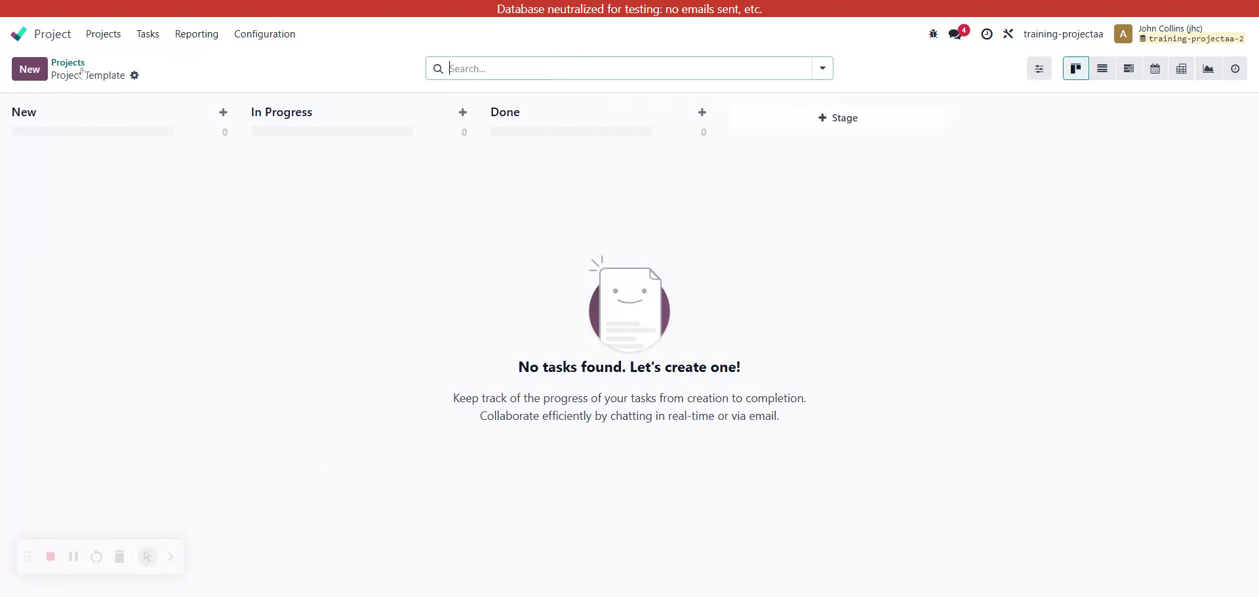
pyautogui.click(73, 64)
# - Open the Project Template's settings form in Studio and add a checkbox field below Tags
pyautogui.click(233, 158)
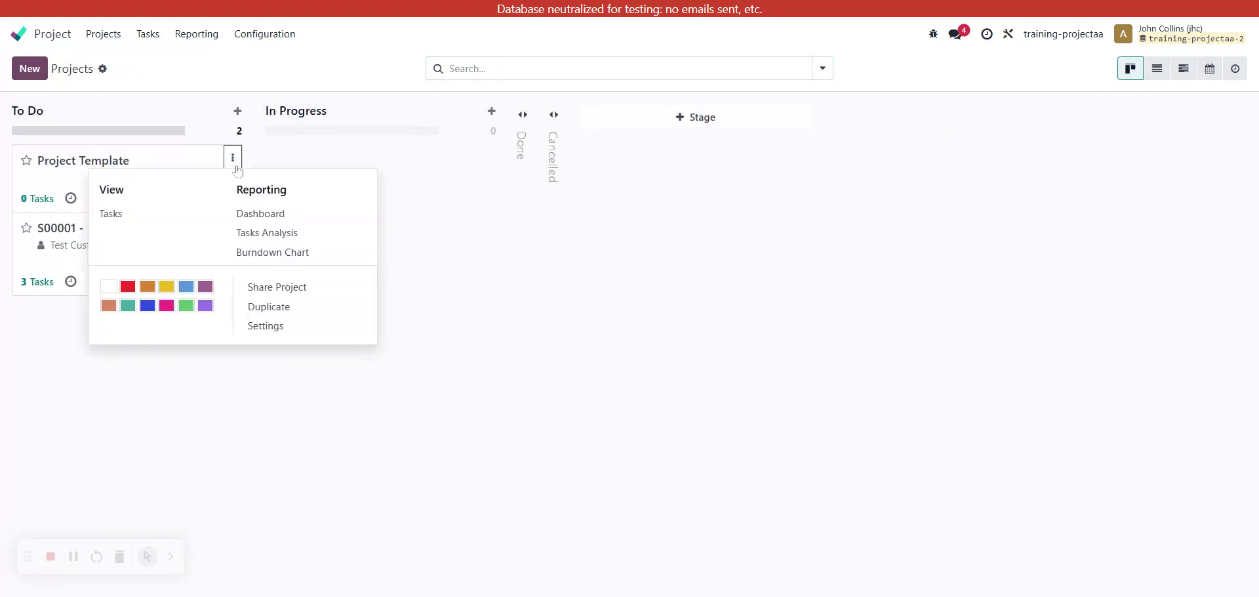
pyautogui.click(268, 326)
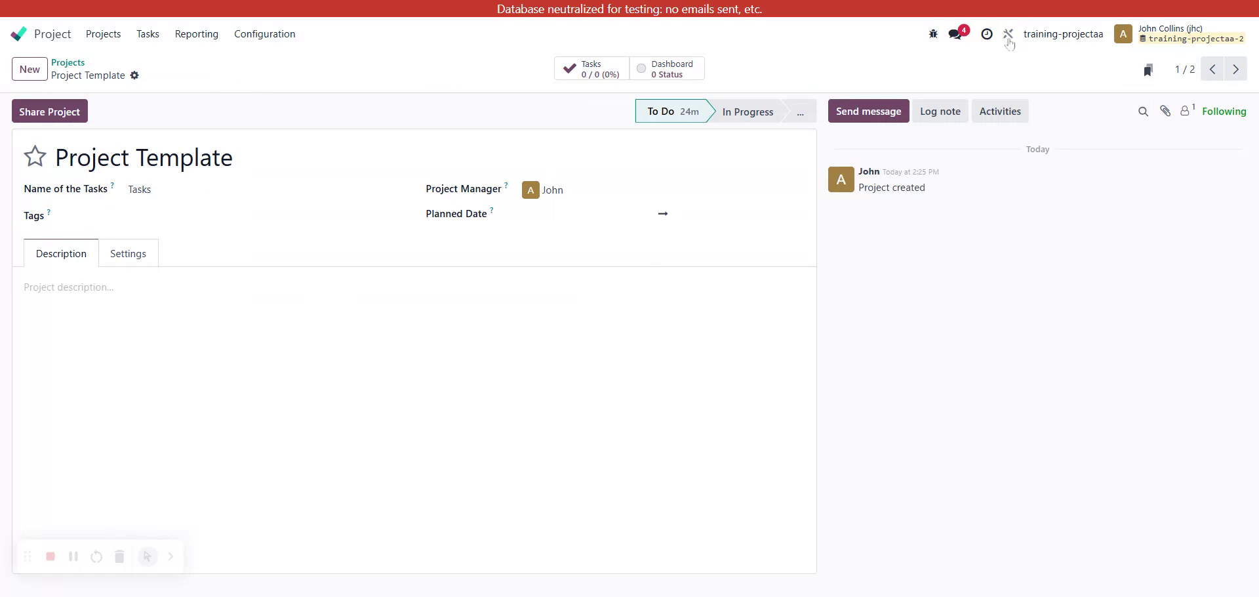
pyautogui.click(1008, 41)
pyautogui.scroll(-1, 144, 431)
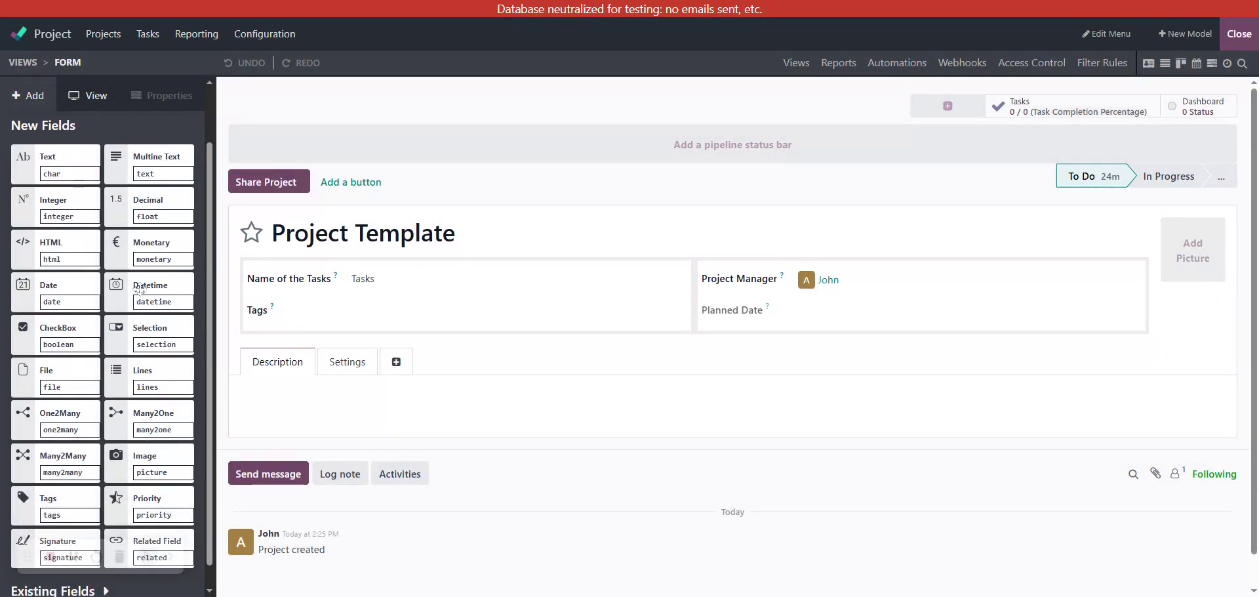
pyautogui.moveTo(59, 328); pyautogui.dragTo(304, 326)
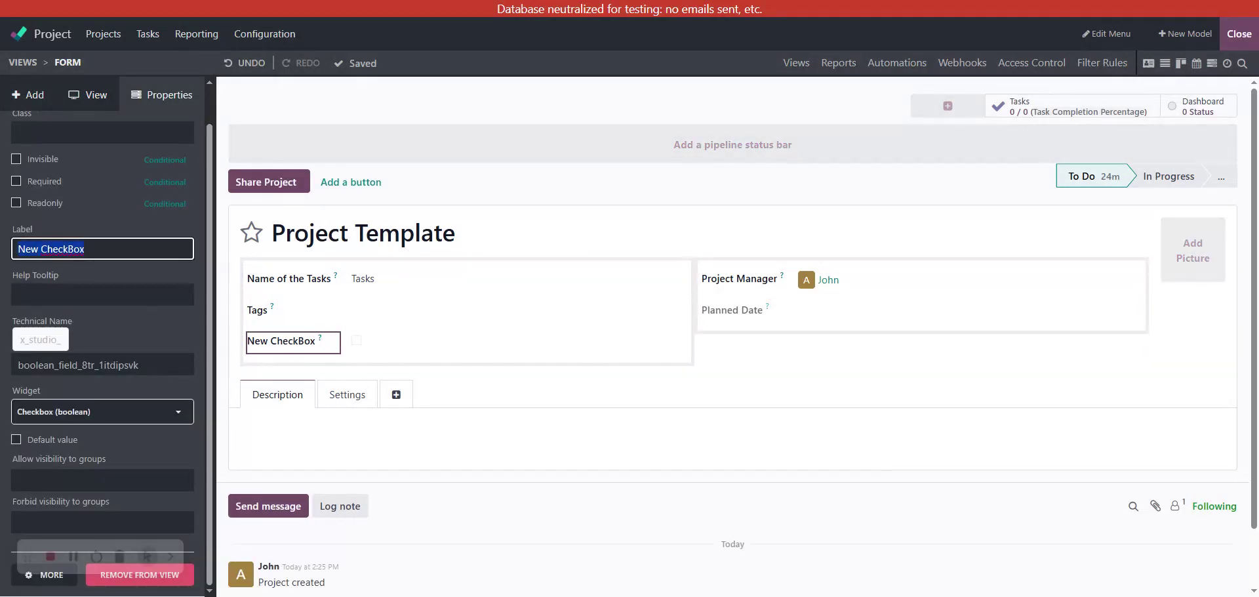
# - Label the new checkbox field Check Tasks and close Studio
pyautogui.press('BackSpace')
pyautogui.write('Check')
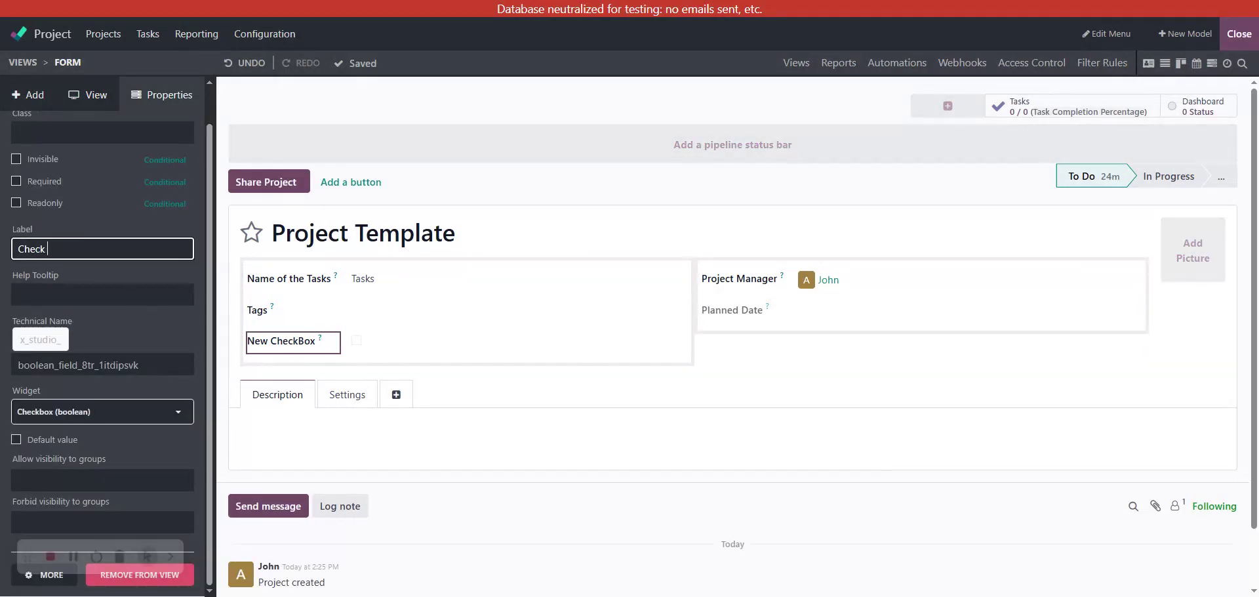
pyautogui.write(' Tasks')
pyautogui.press('Return')
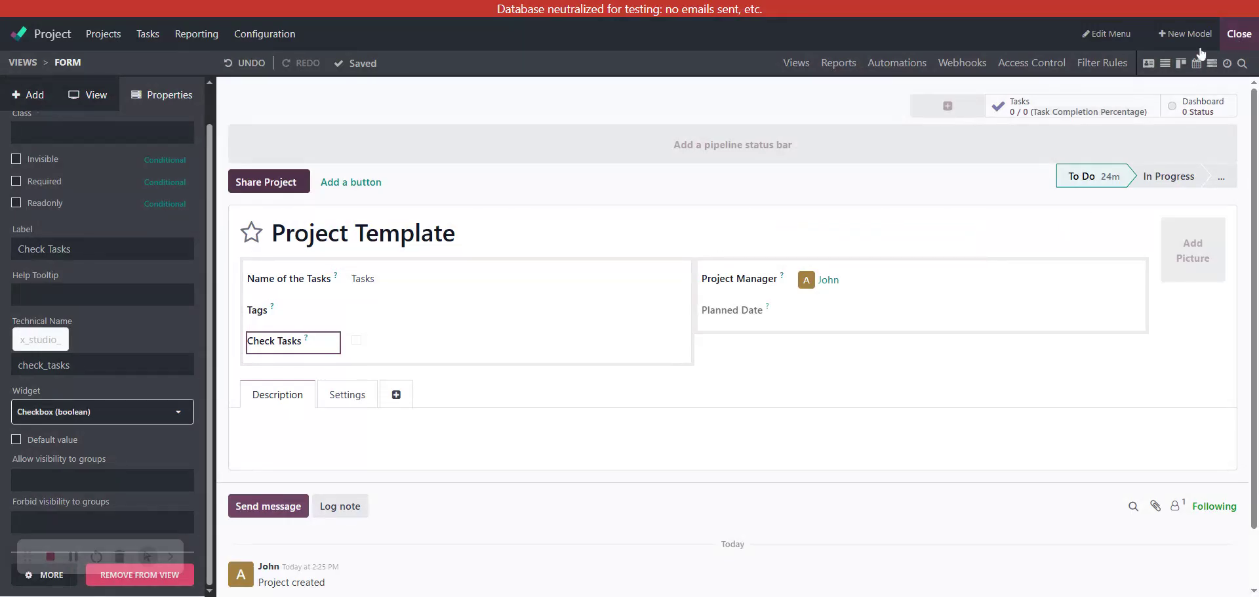
pyautogui.click(1237, 39)
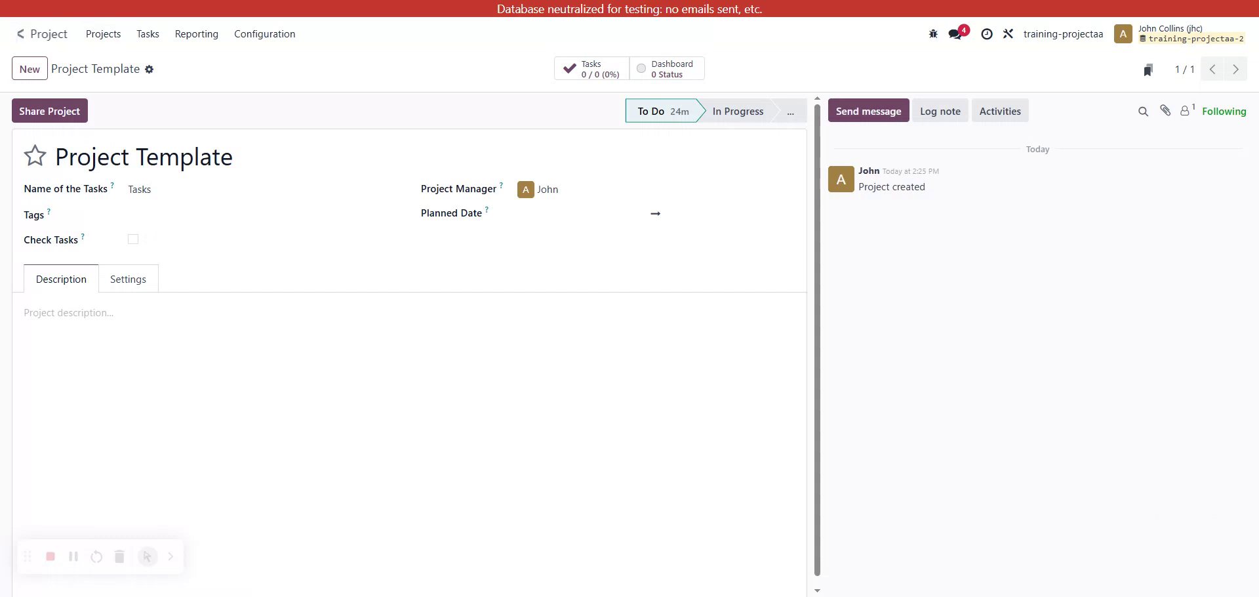
# - Return to the projects overview and open the settings form of the S00001 - Project Template project
pyautogui.click(18, 33)
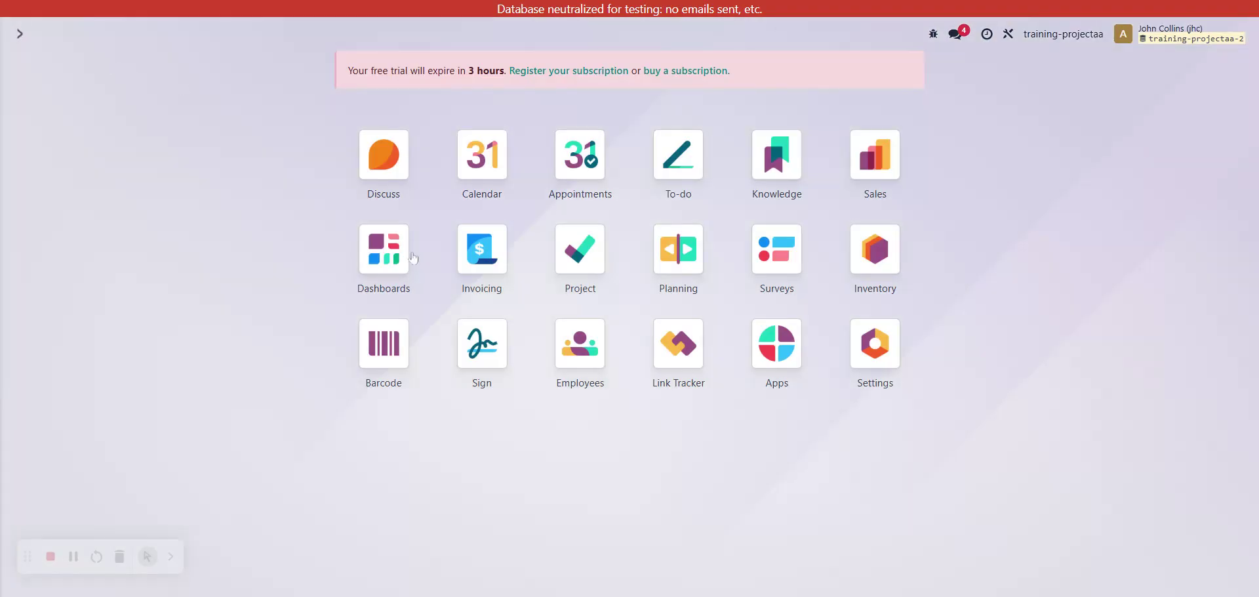
pyautogui.click(579, 251)
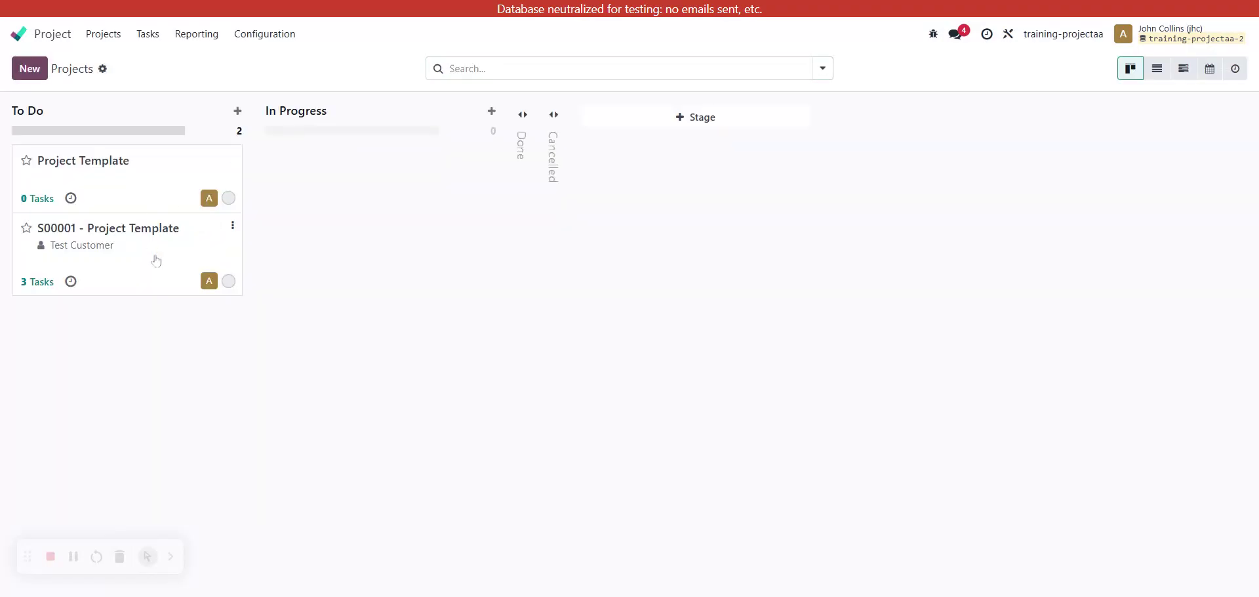
pyautogui.click(156, 260)
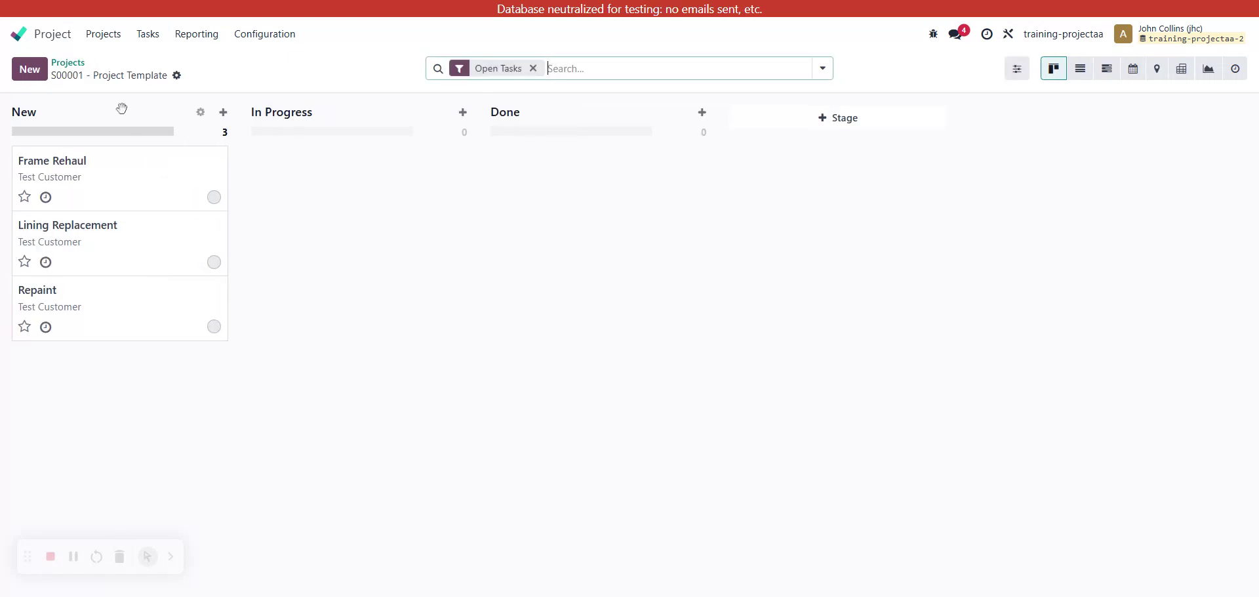
pyautogui.click(71, 63)
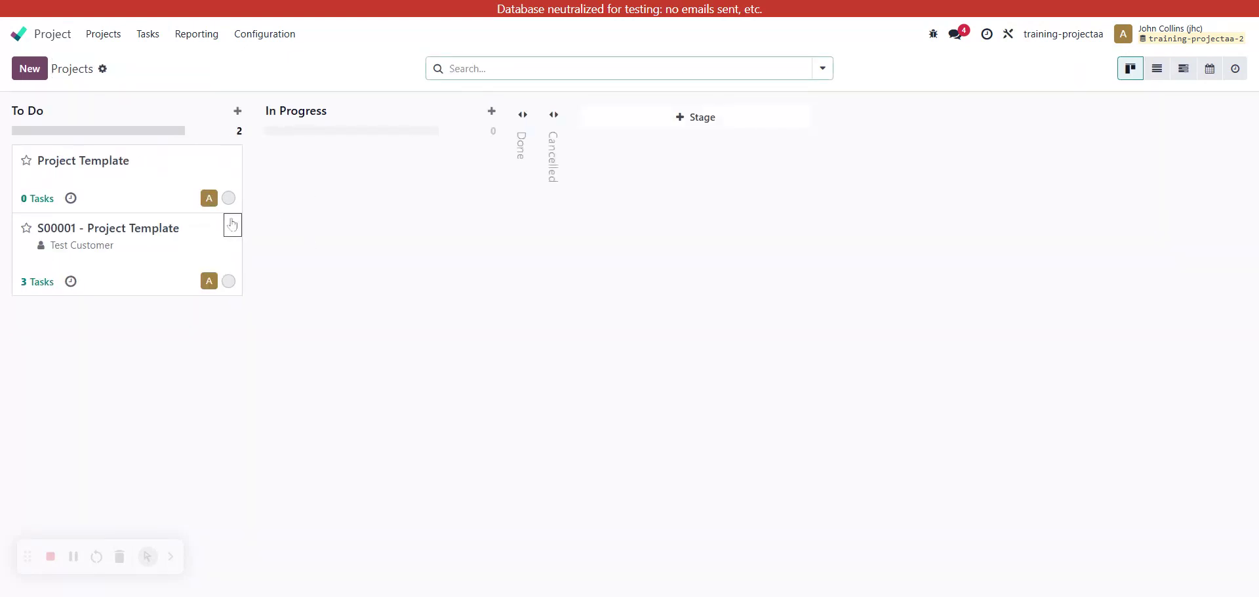
pyautogui.click(232, 224)
pyautogui.click(98, 252)
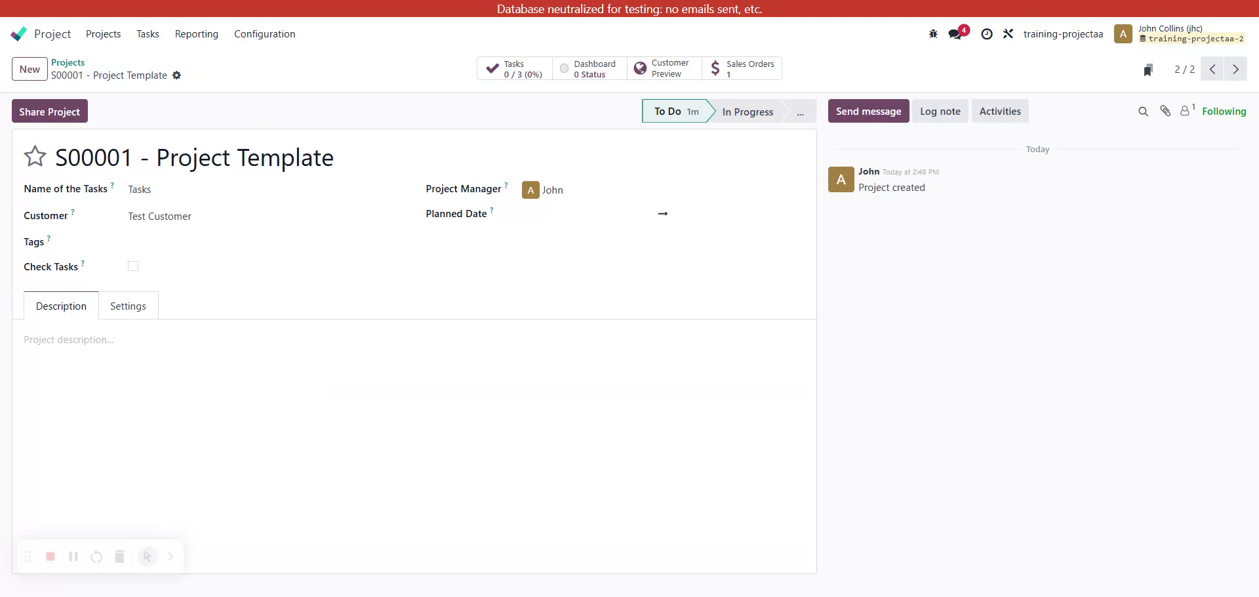
# - Start a new automation rule in Studio and set its model to Task
pyautogui.click(1008, 33)
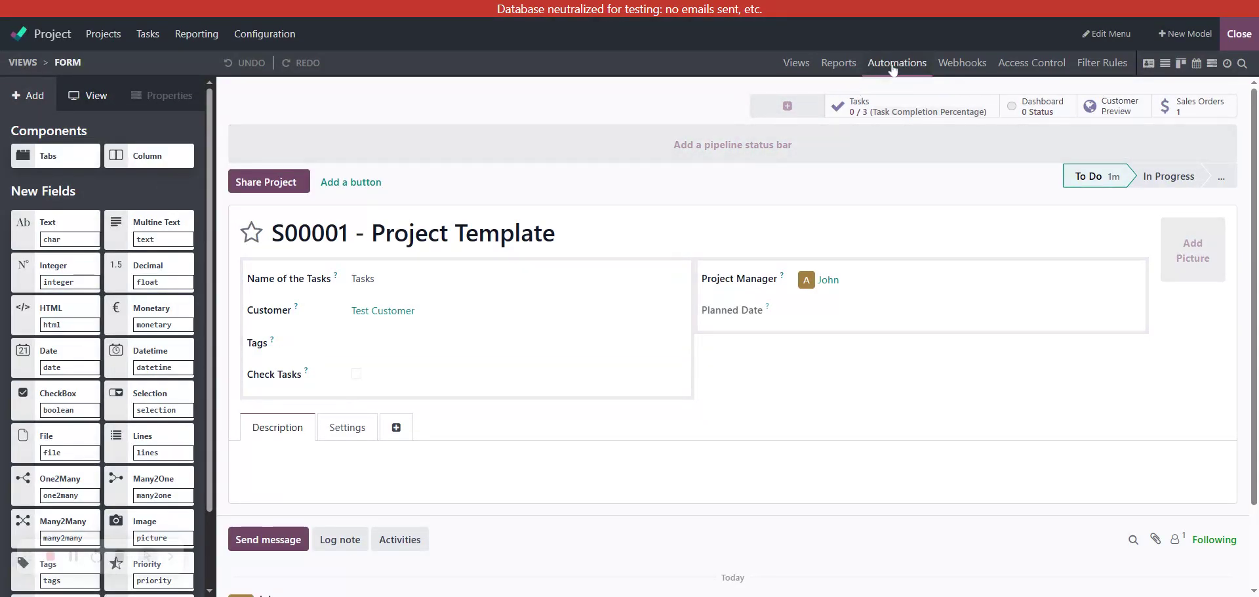
pyautogui.click(897, 63)
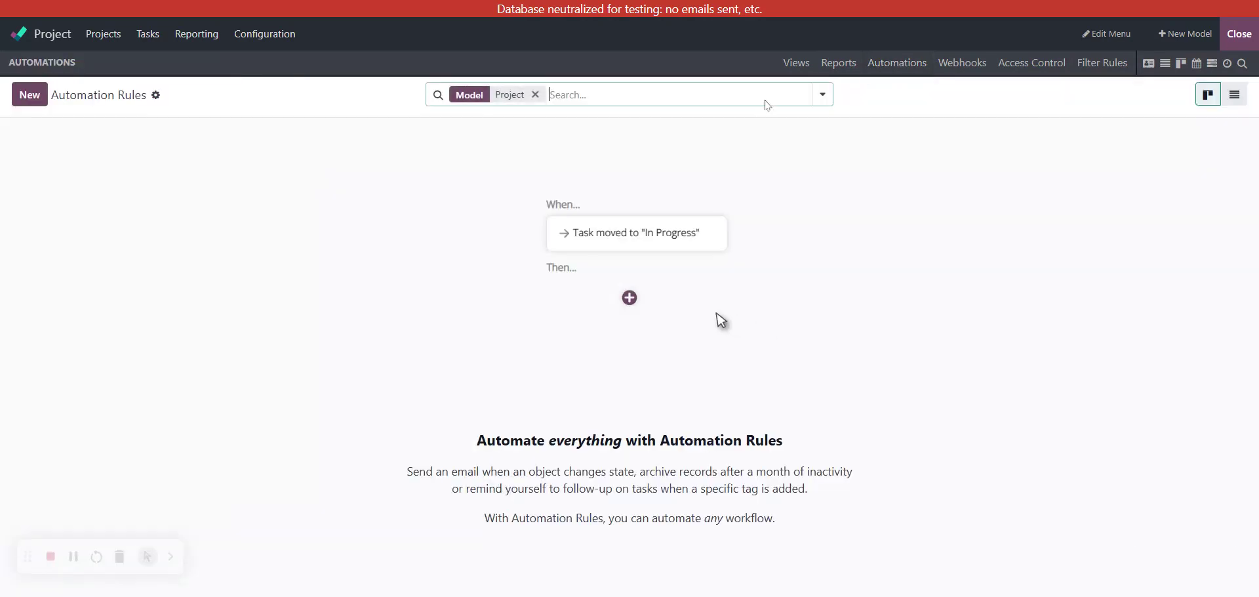
pyautogui.click(28, 96)
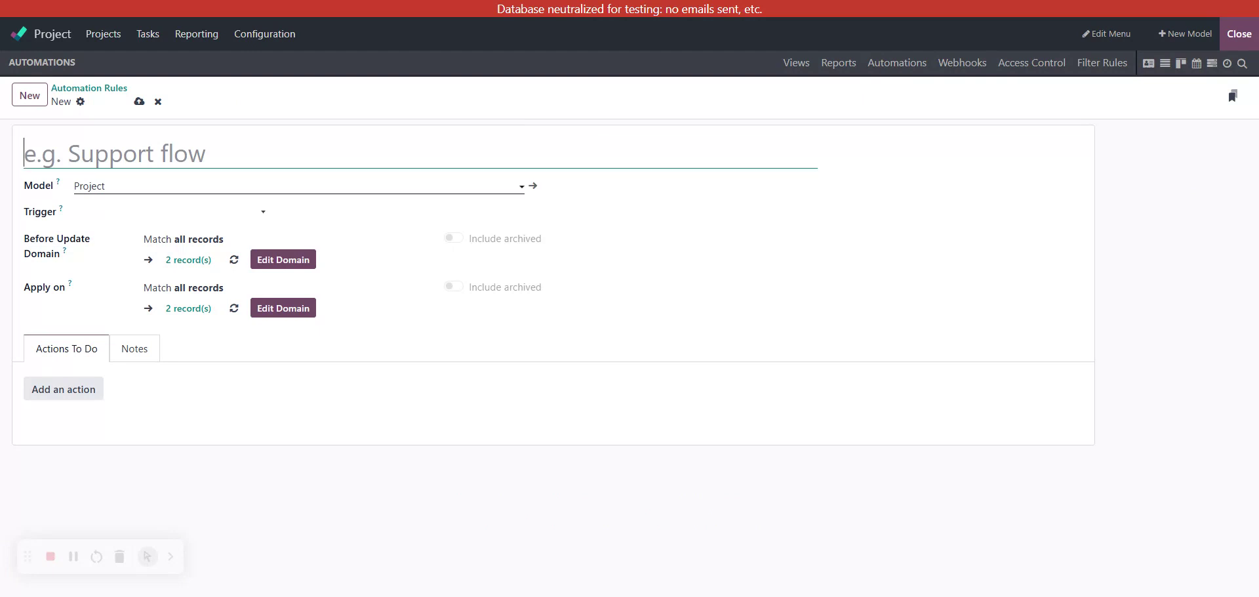
pyautogui.click(164, 186)
pyautogui.write('Task')
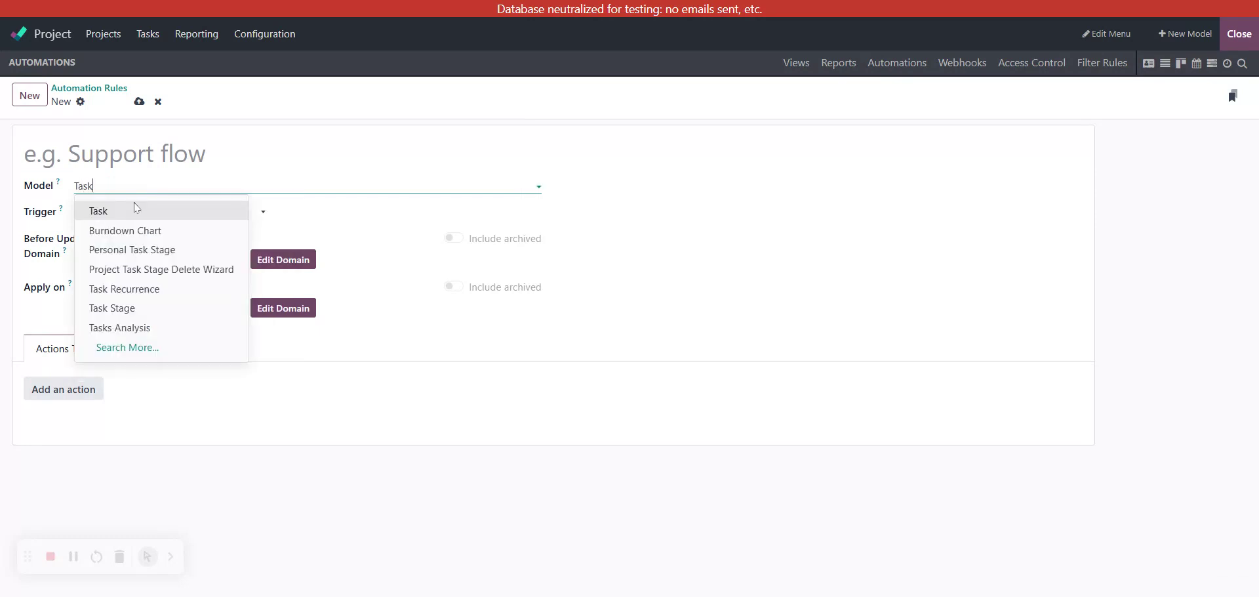
pyautogui.click(134, 204)
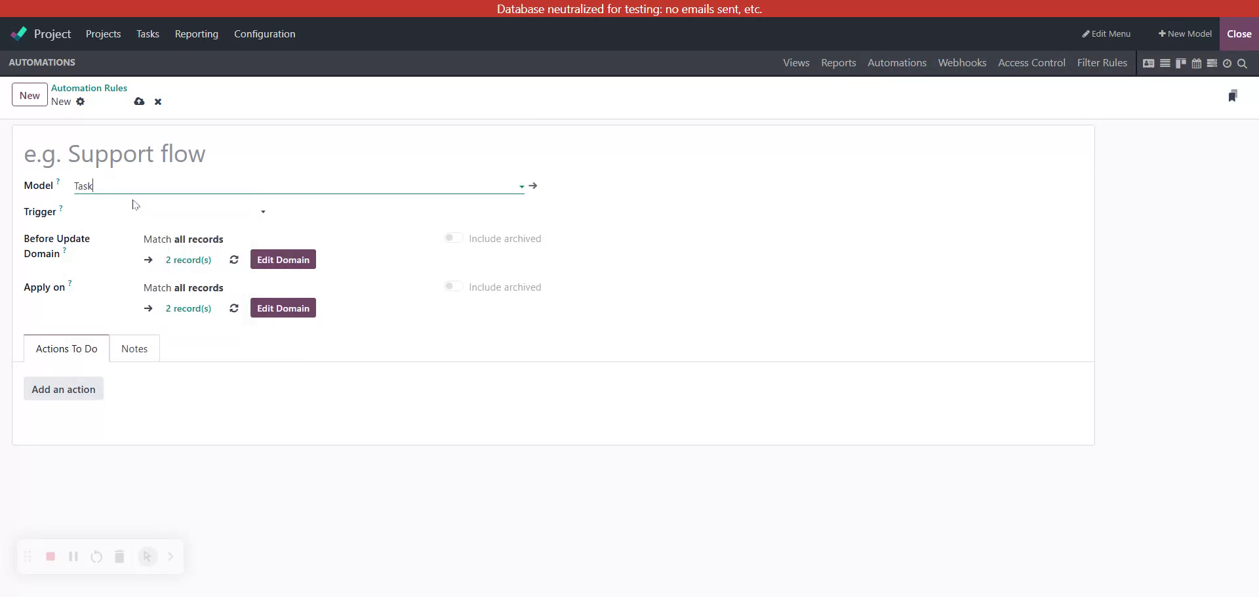
# - Name the automation rule Task AA and set its trigger to On save
pyautogui.write('Tas')
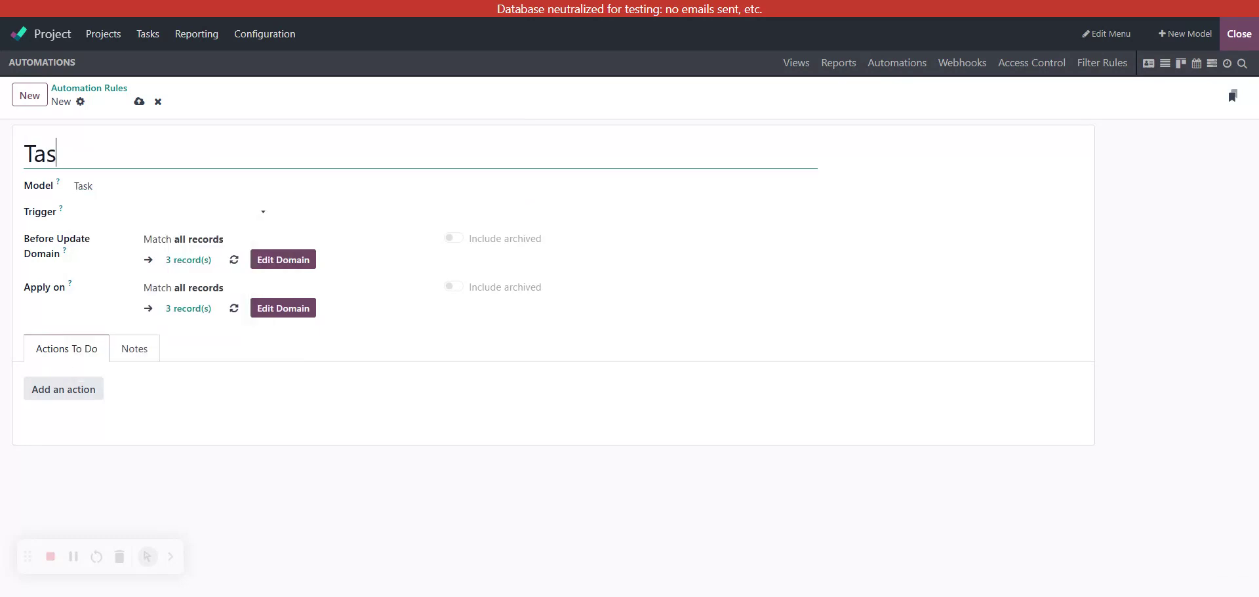
pyautogui.write('k AA')
pyautogui.click(146, 208)
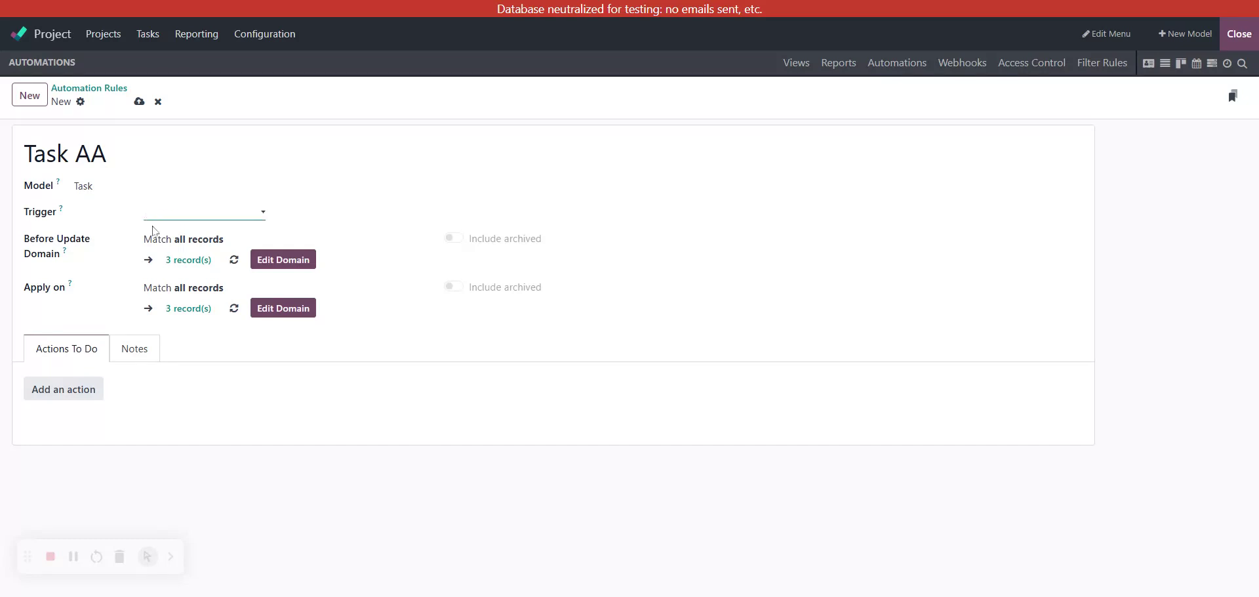
pyautogui.click(153, 229)
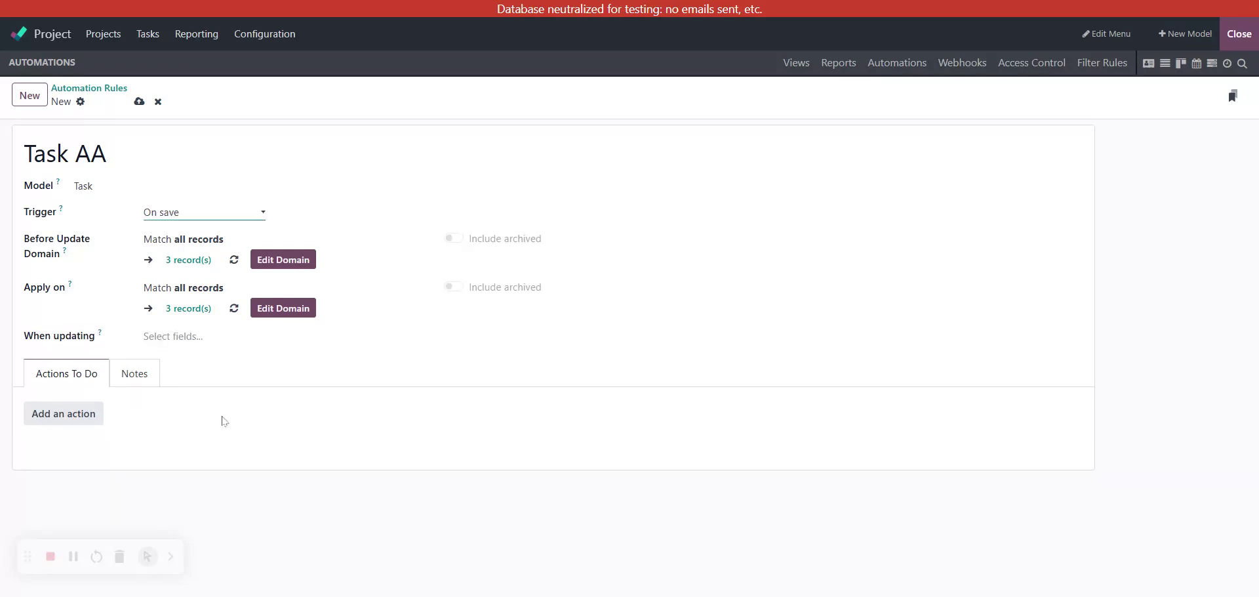
# - Set the rule's Before Update Domain to match tasks whose Stage is not in Done
pyautogui.click(287, 261)
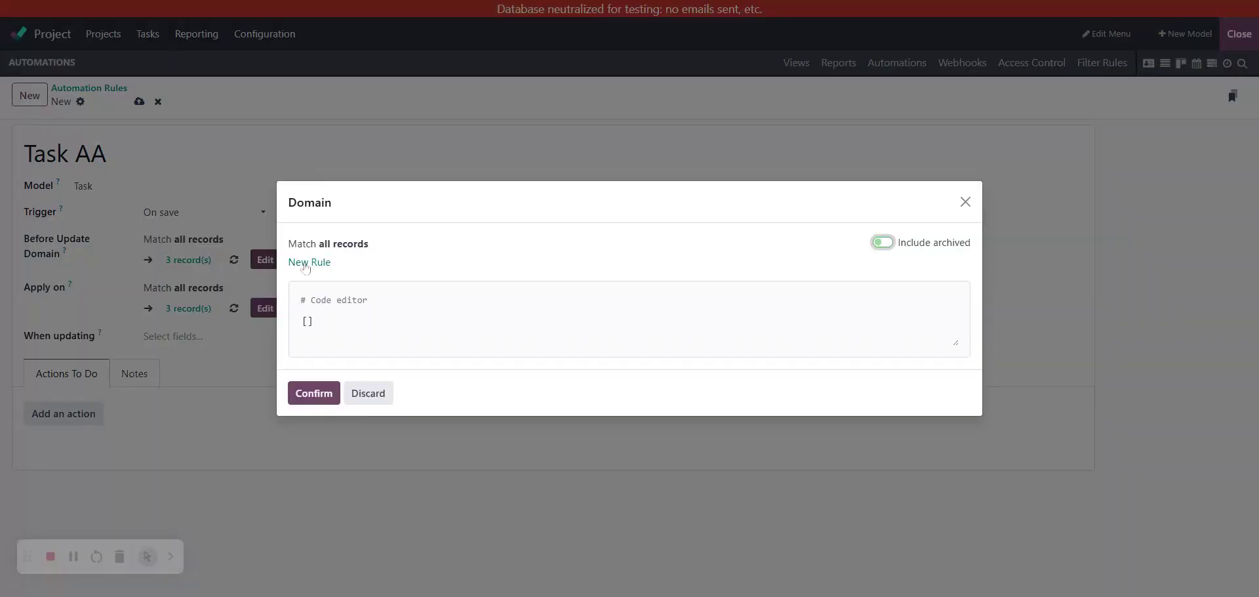
pyautogui.click(305, 264)
pyautogui.click(373, 256)
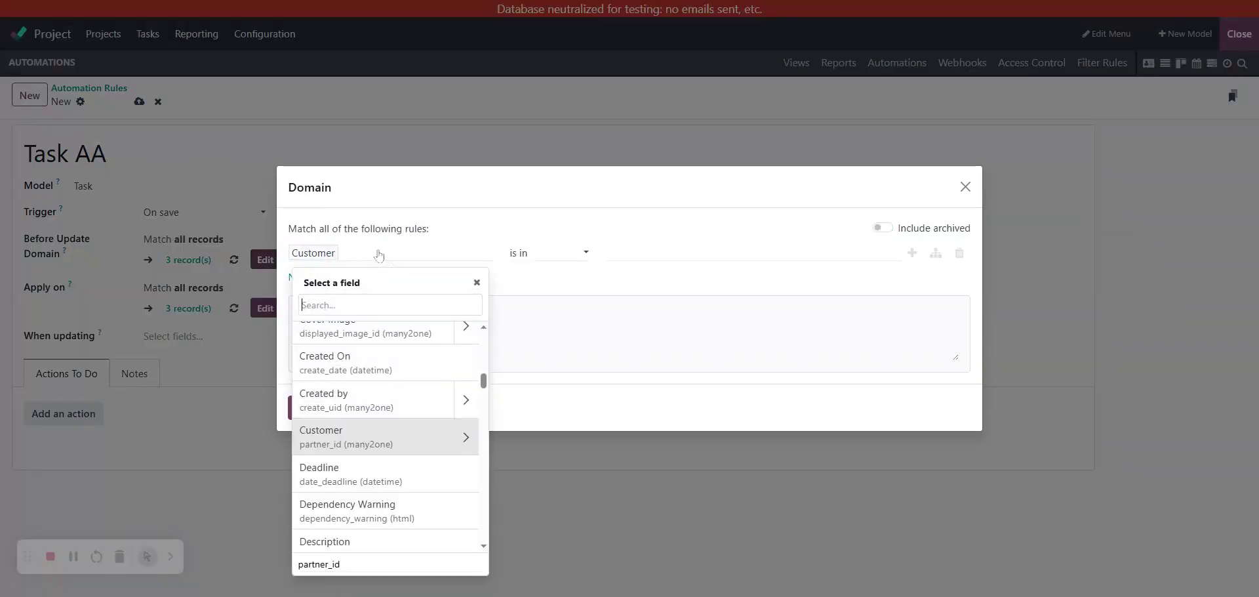
pyautogui.write('stage')
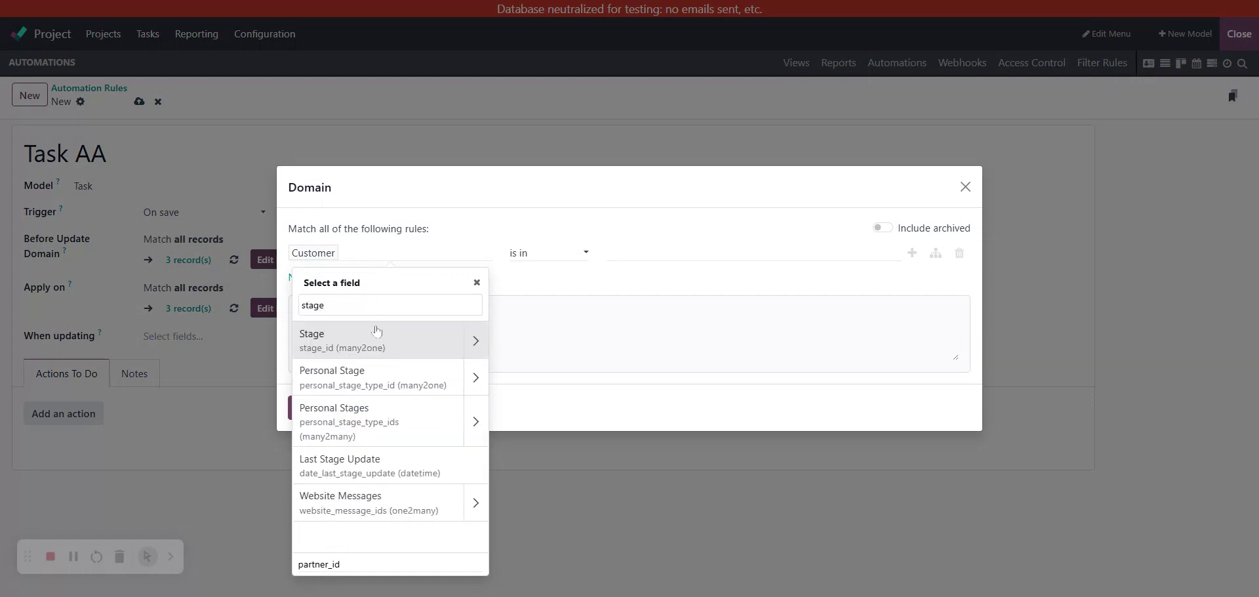
pyautogui.click(377, 331)
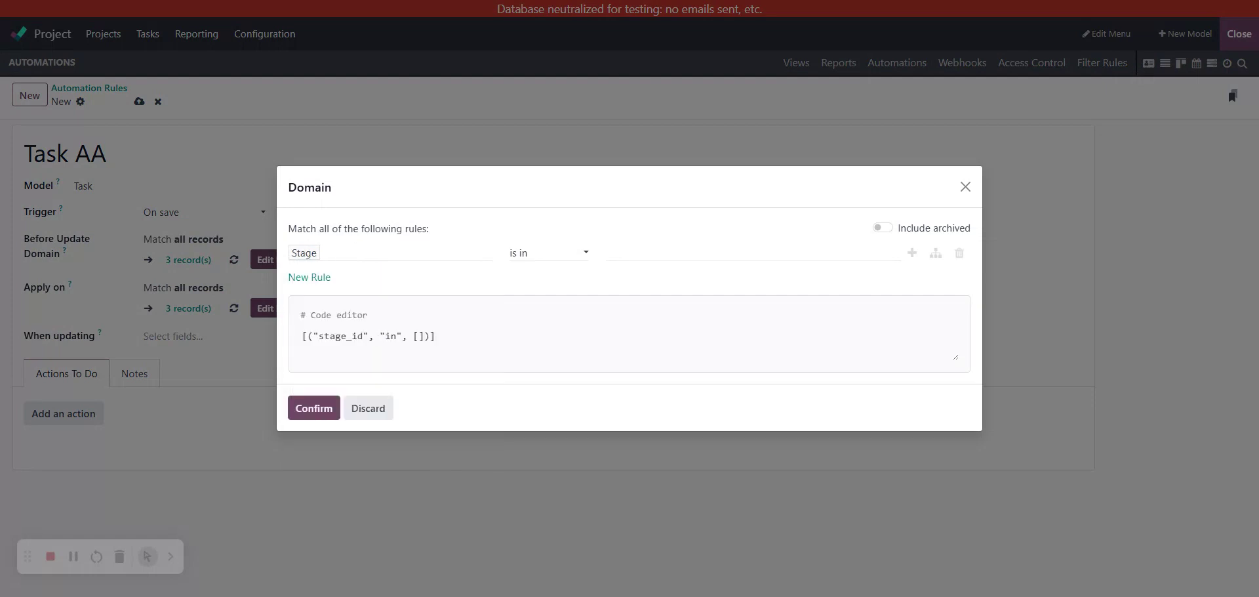
pyautogui.click(539, 274)
pyautogui.click(630, 253)
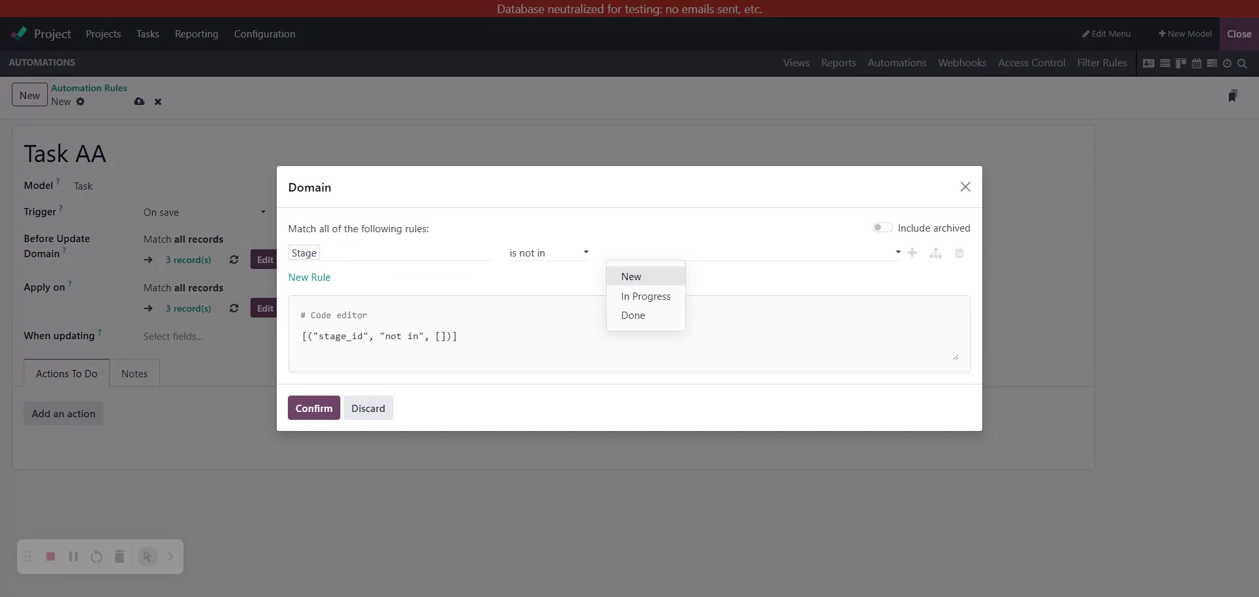
pyautogui.click(658, 319)
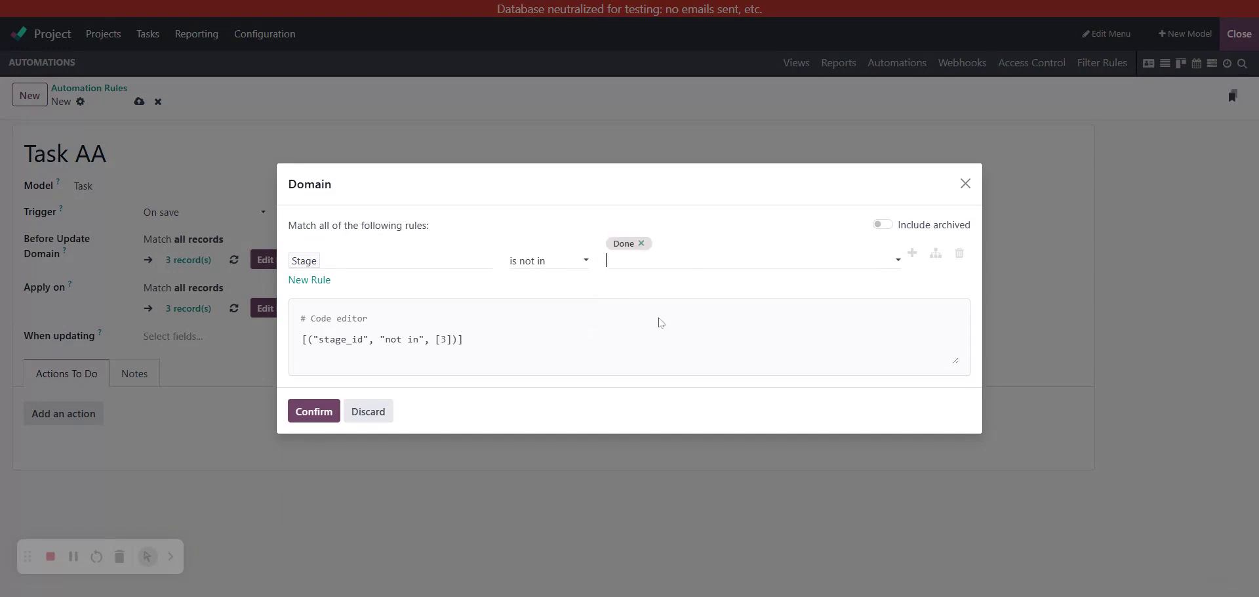
pyautogui.click(322, 415)
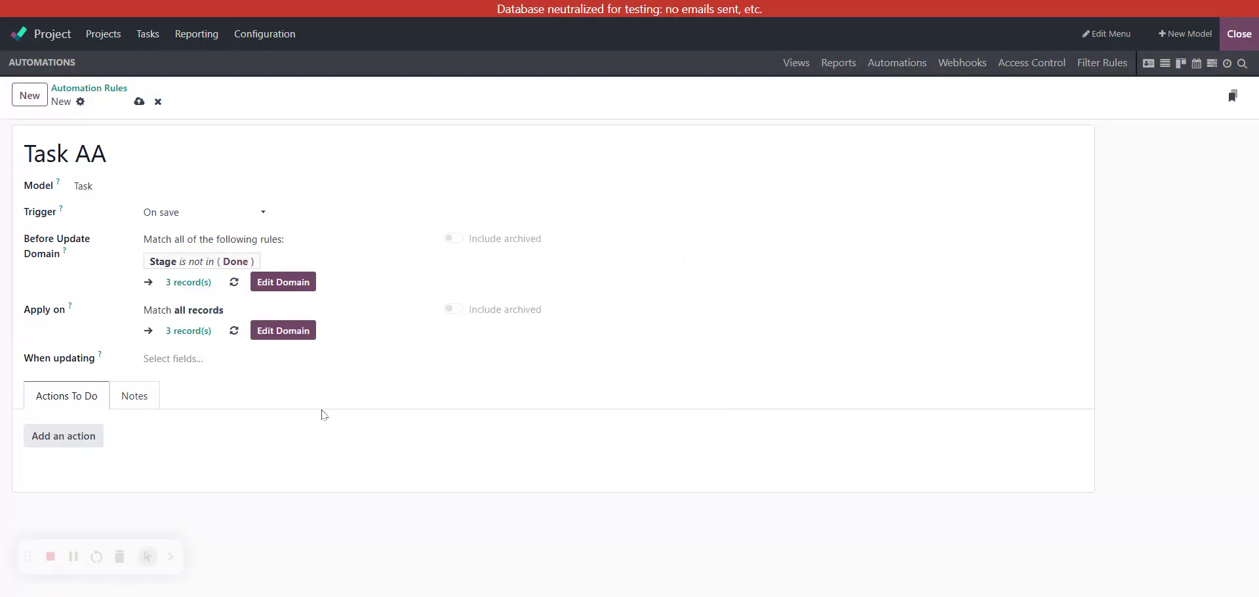
# - Set the rule's Apply on domain to match tasks whose Stage is in Done
pyautogui.click(286, 334)
pyautogui.click(313, 276)
pyautogui.click(384, 264)
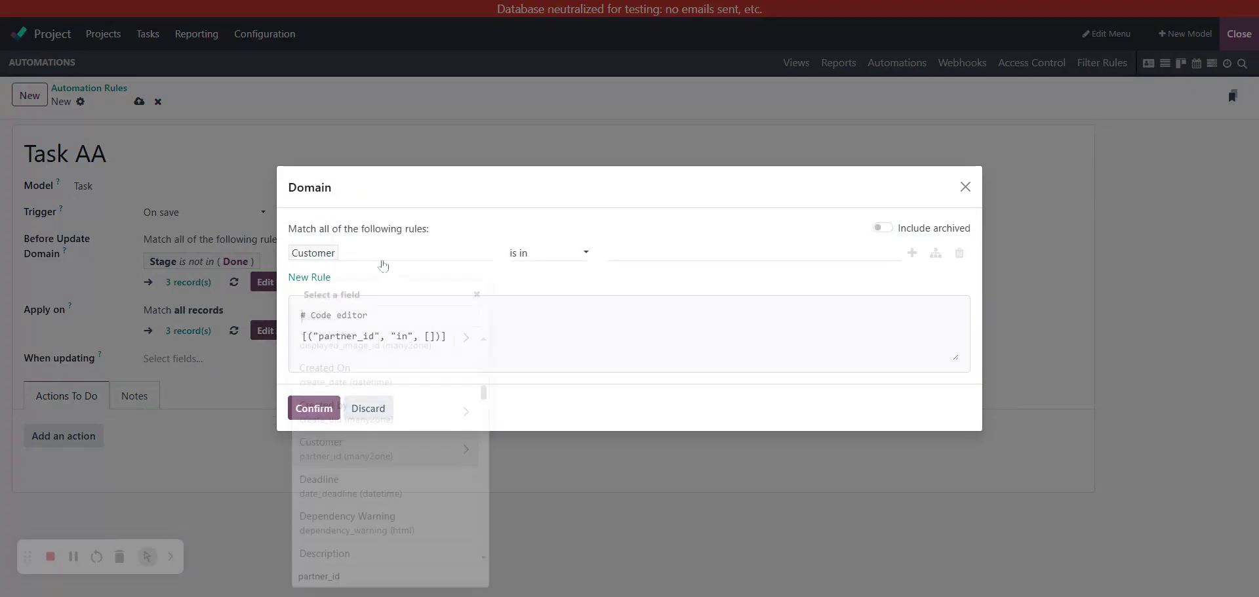
pyautogui.write('stage')
pyautogui.click(365, 331)
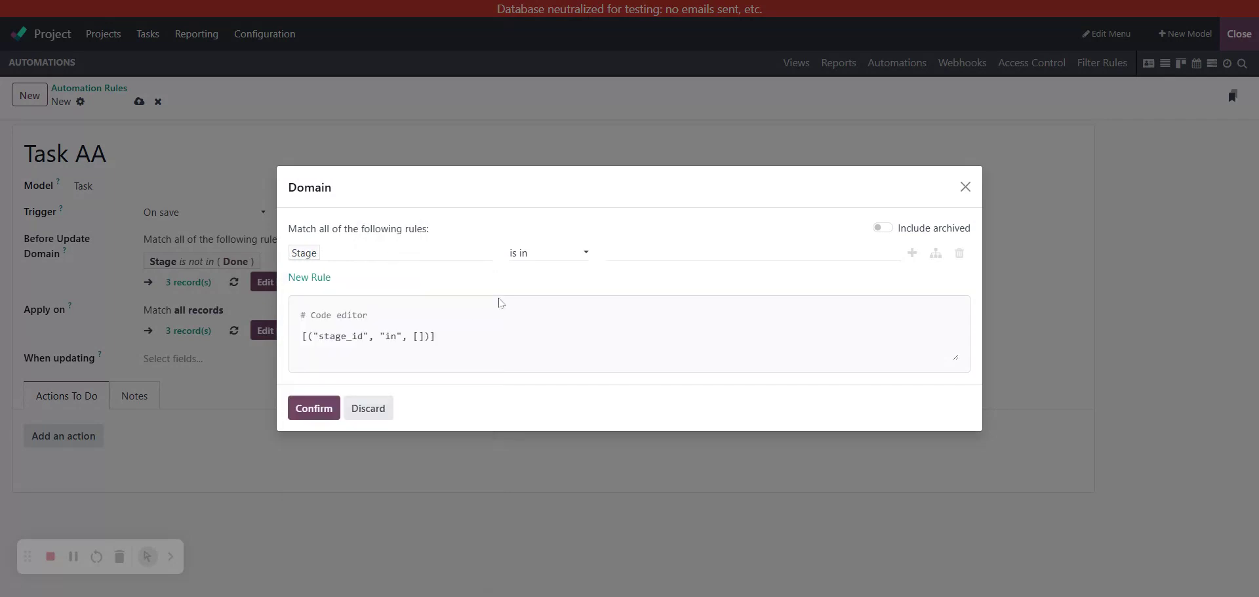
pyautogui.click(623, 254)
pyautogui.click(629, 316)
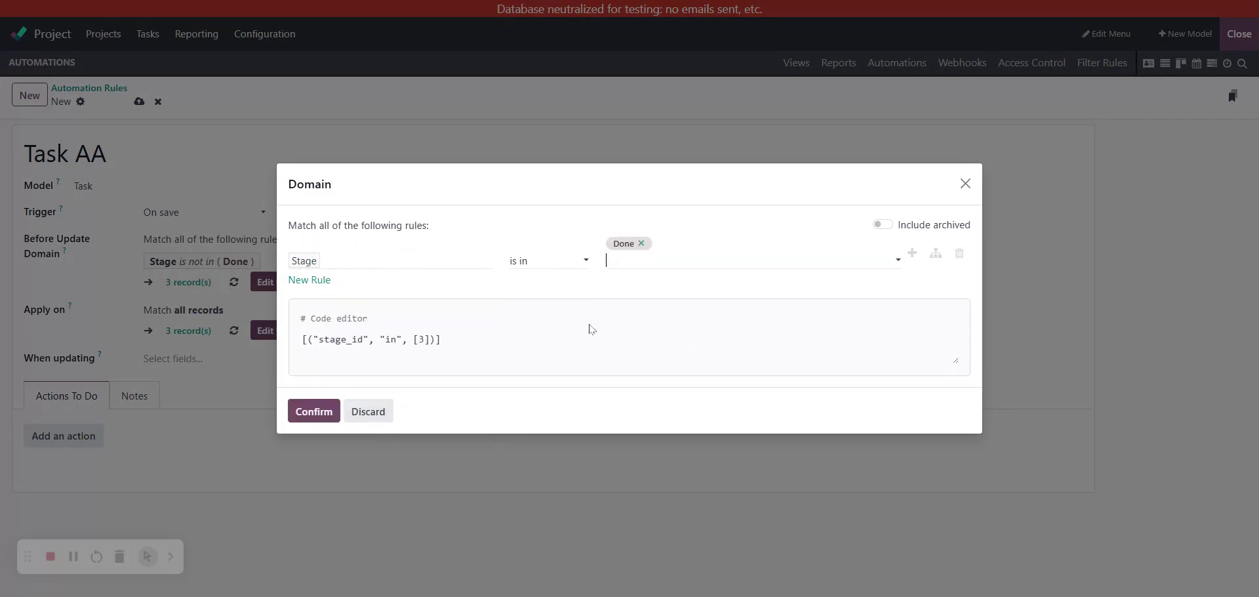
pyautogui.click(314, 411)
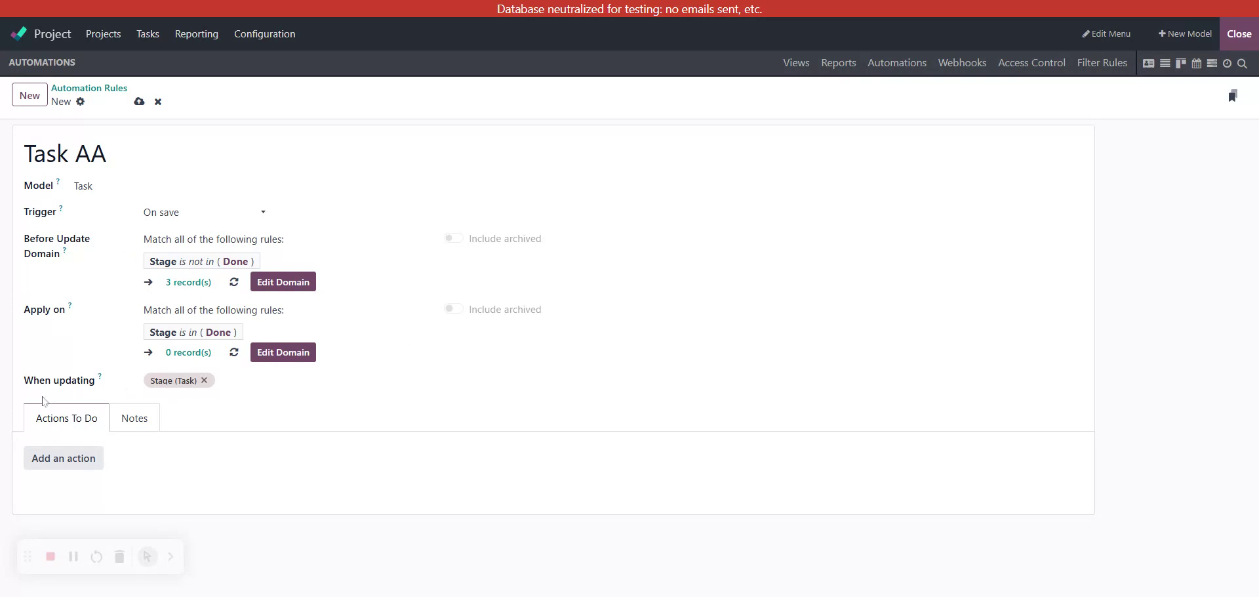
# - Add an Update Record action setting Project > Check Tasks to Yes (True), and save the automation rule
pyautogui.click(72, 461)
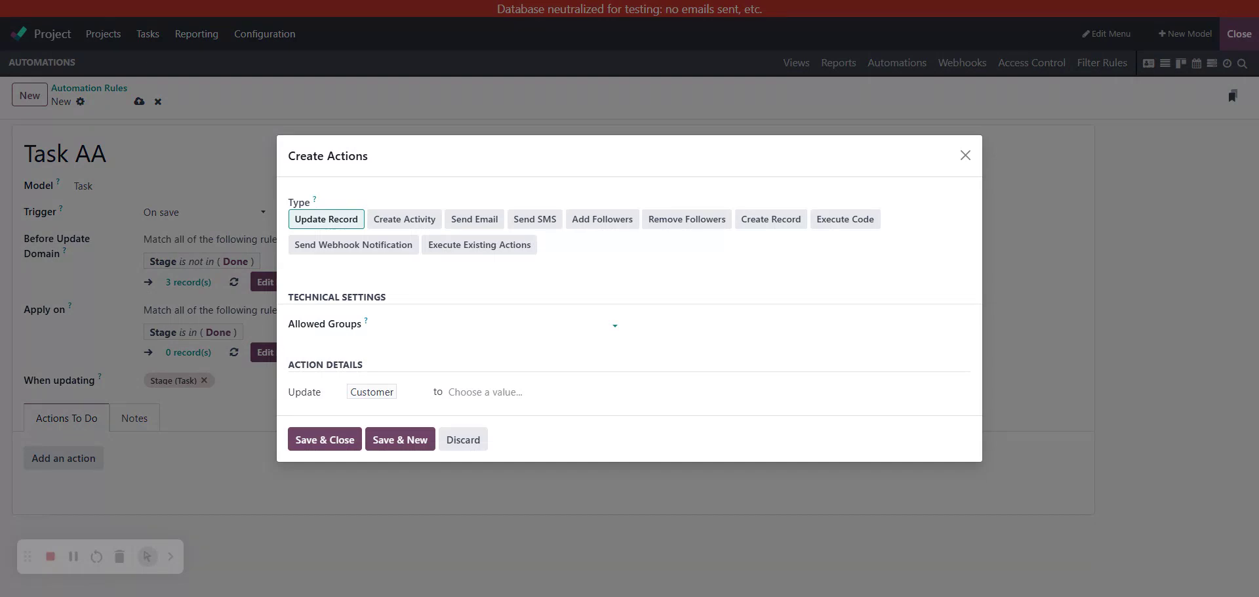
pyautogui.click(381, 392)
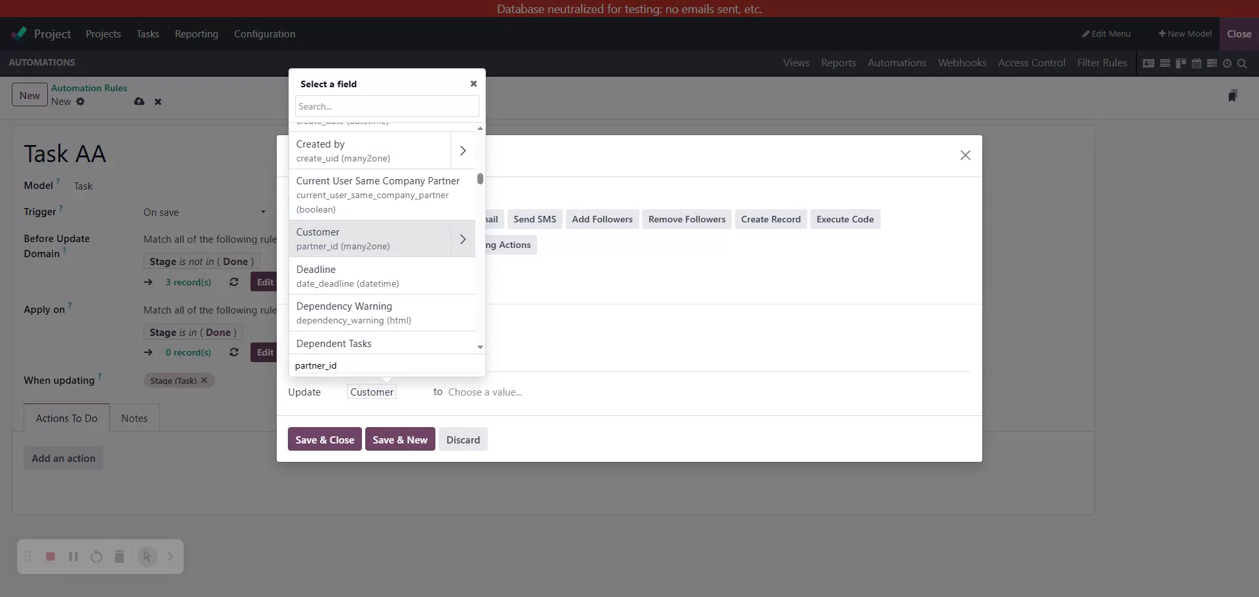
pyautogui.write('pro')
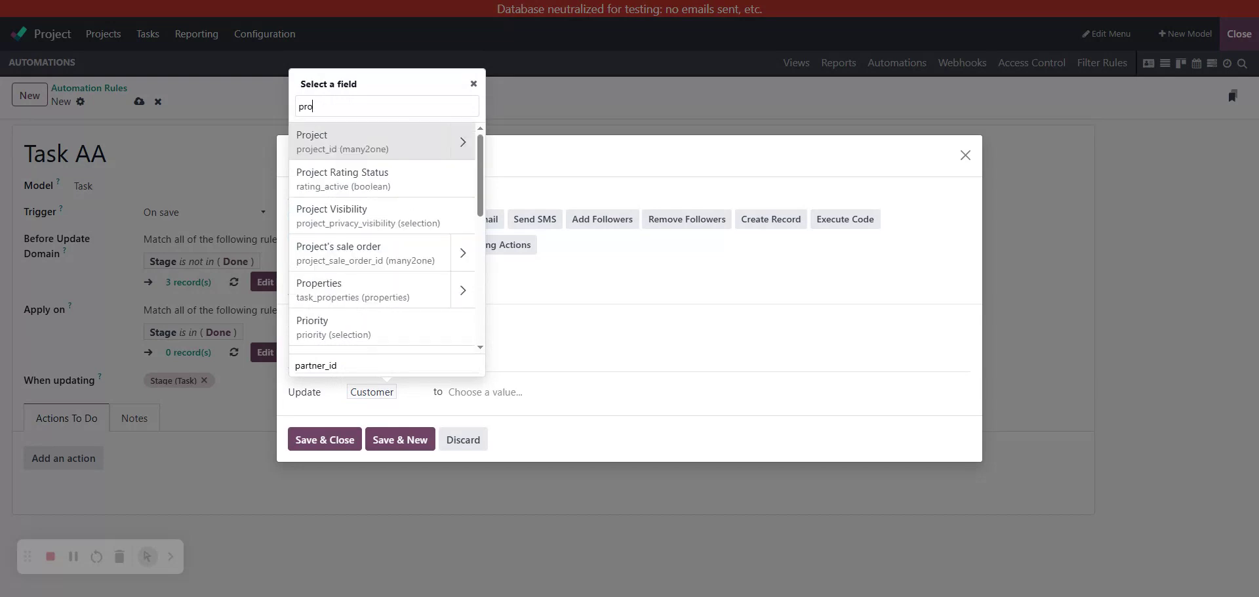
pyautogui.click(463, 142)
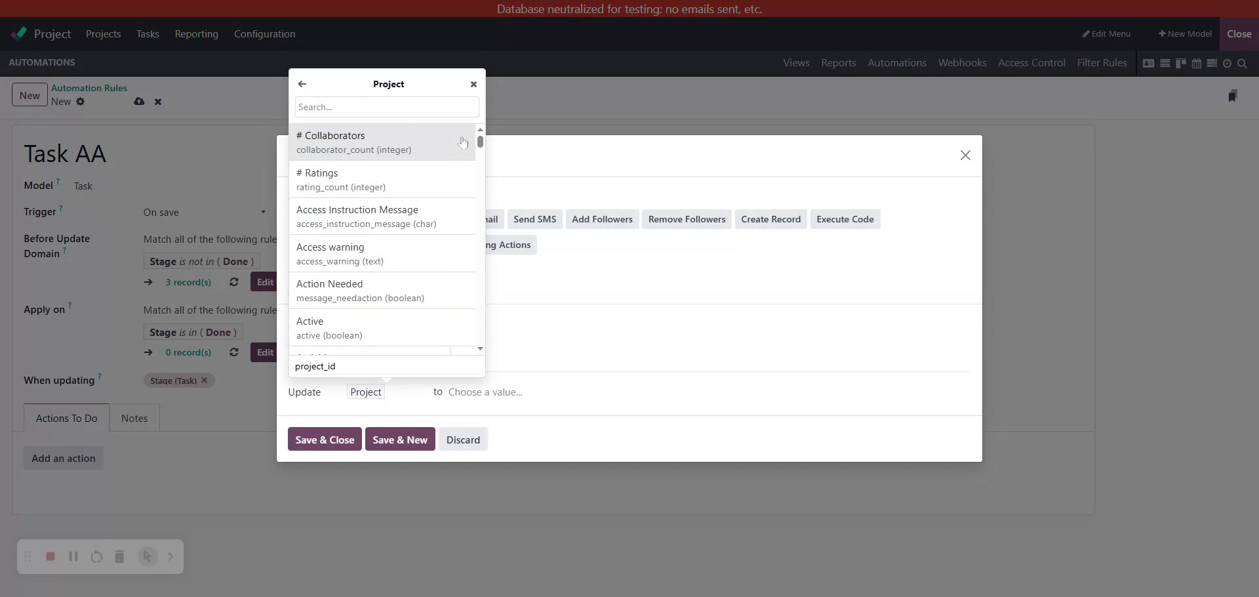
pyautogui.write('check')
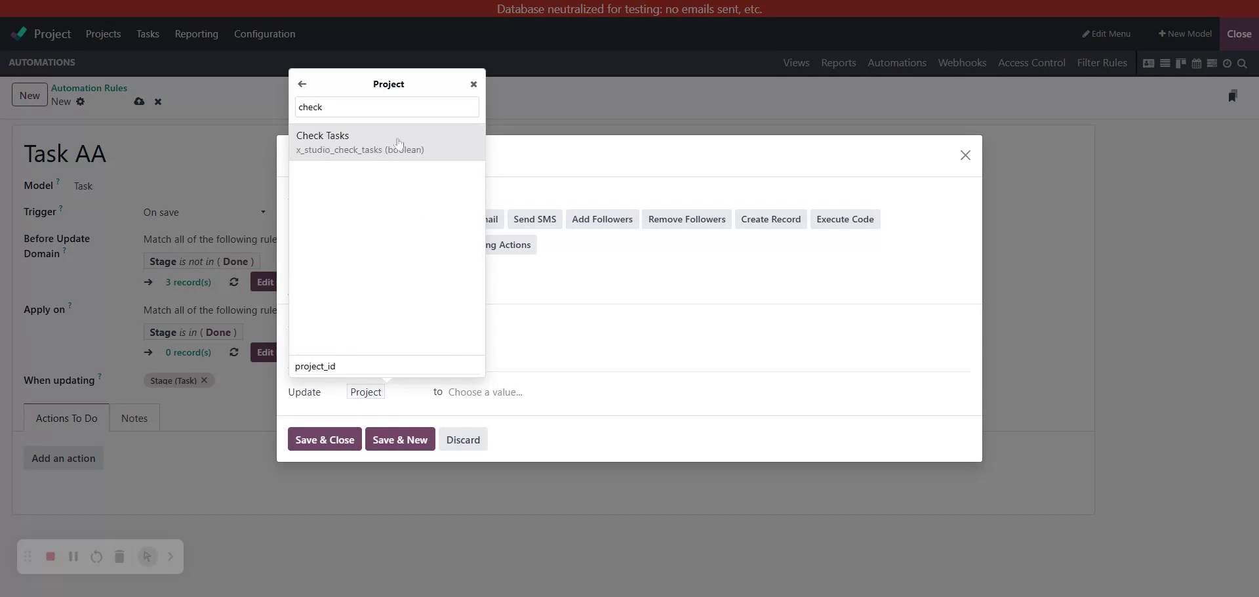
pyautogui.click(398, 143)
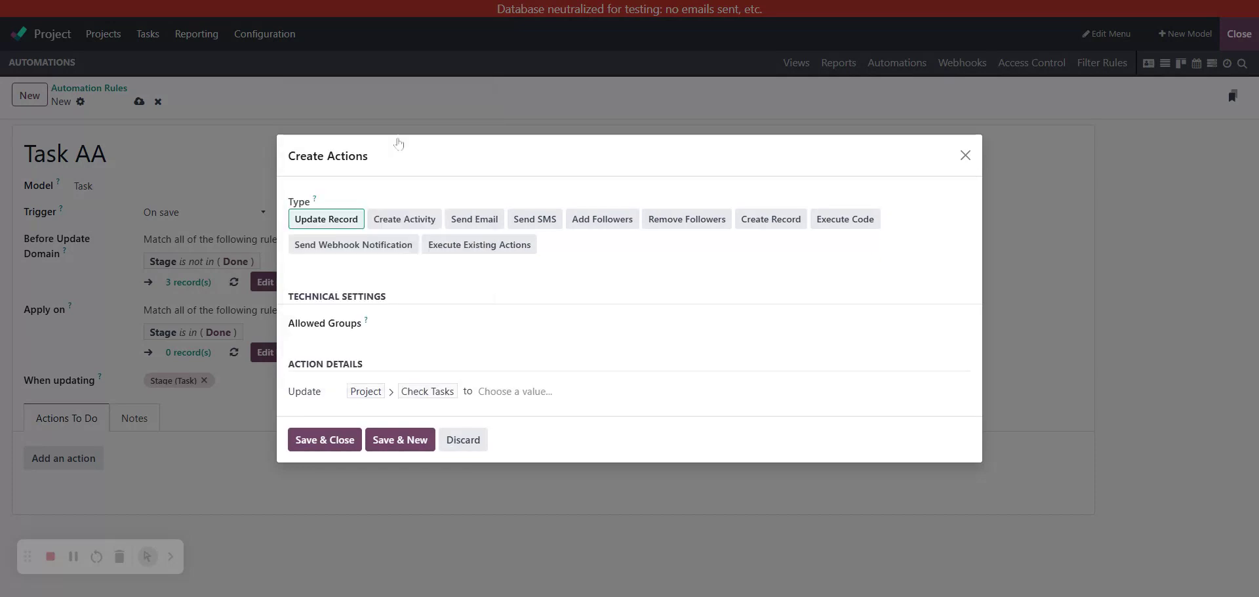
pyautogui.click(337, 440)
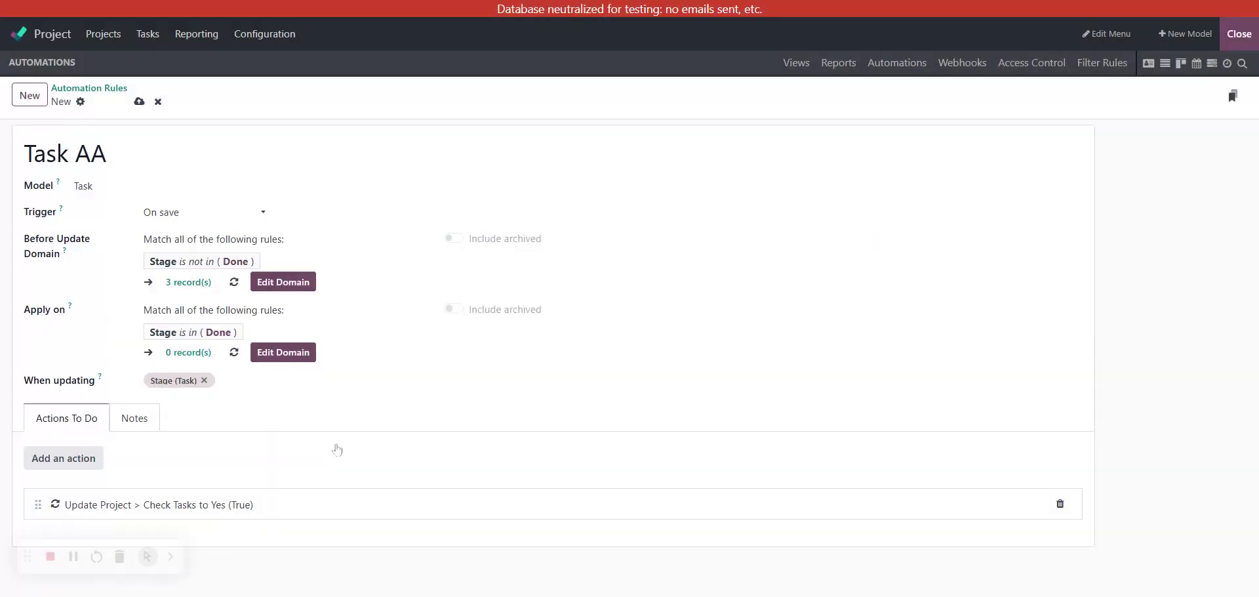
pyautogui.click(139, 103)
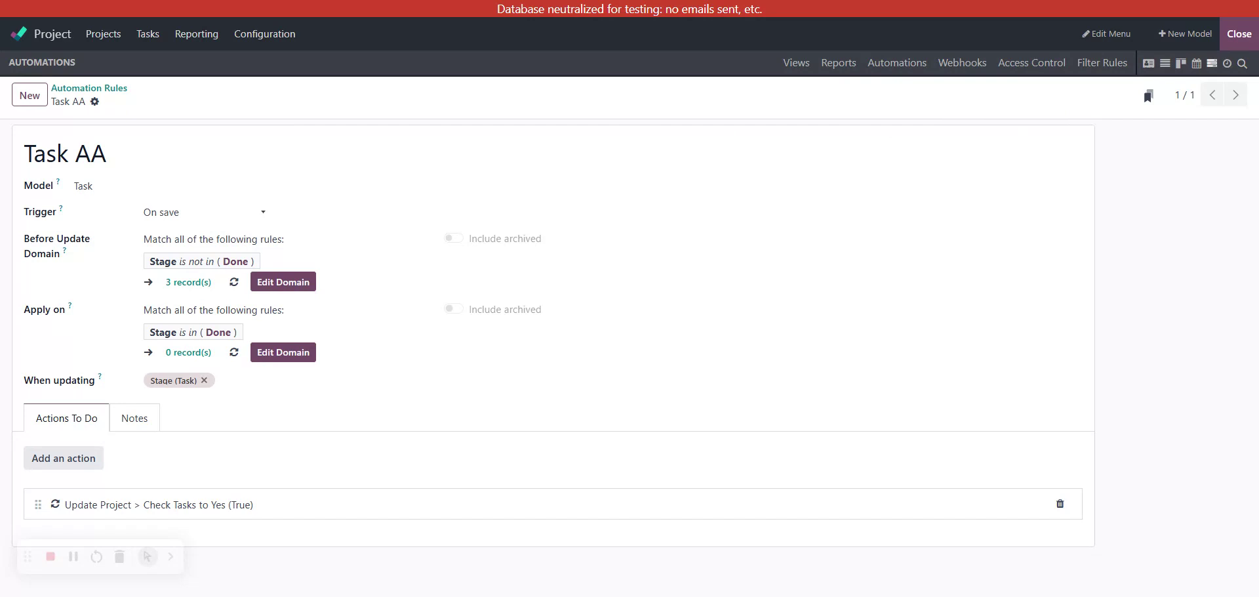
# - Create a new automation rule for the Project model named Project AA 1 with the trigger On save
pyautogui.click(29, 95)
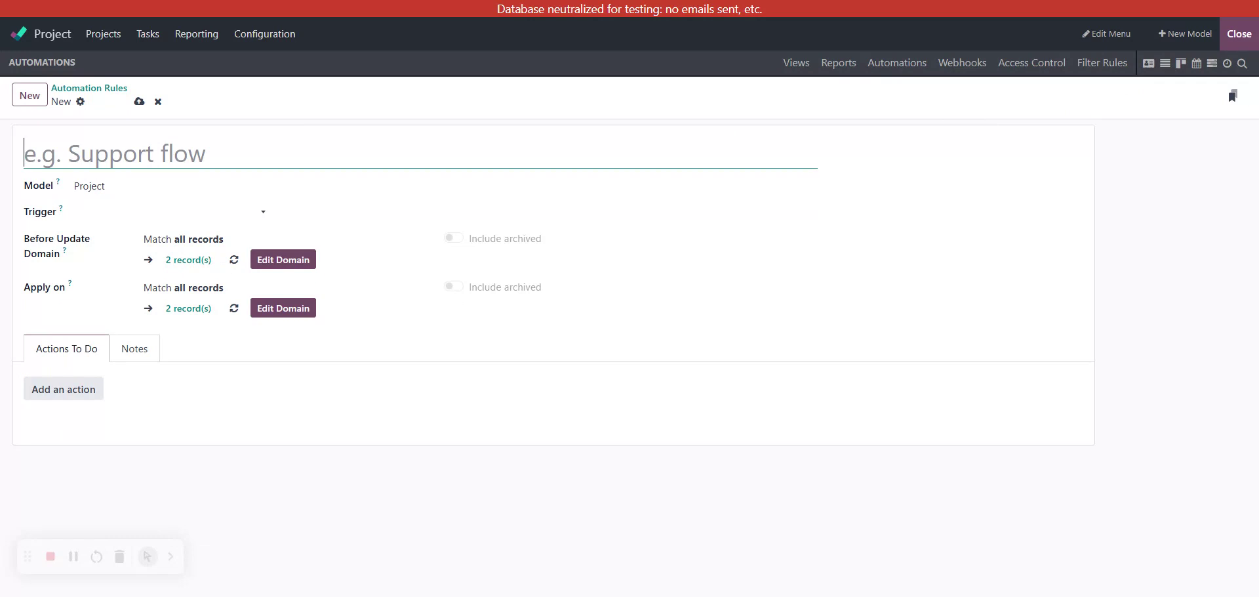
pyautogui.write('Project ')
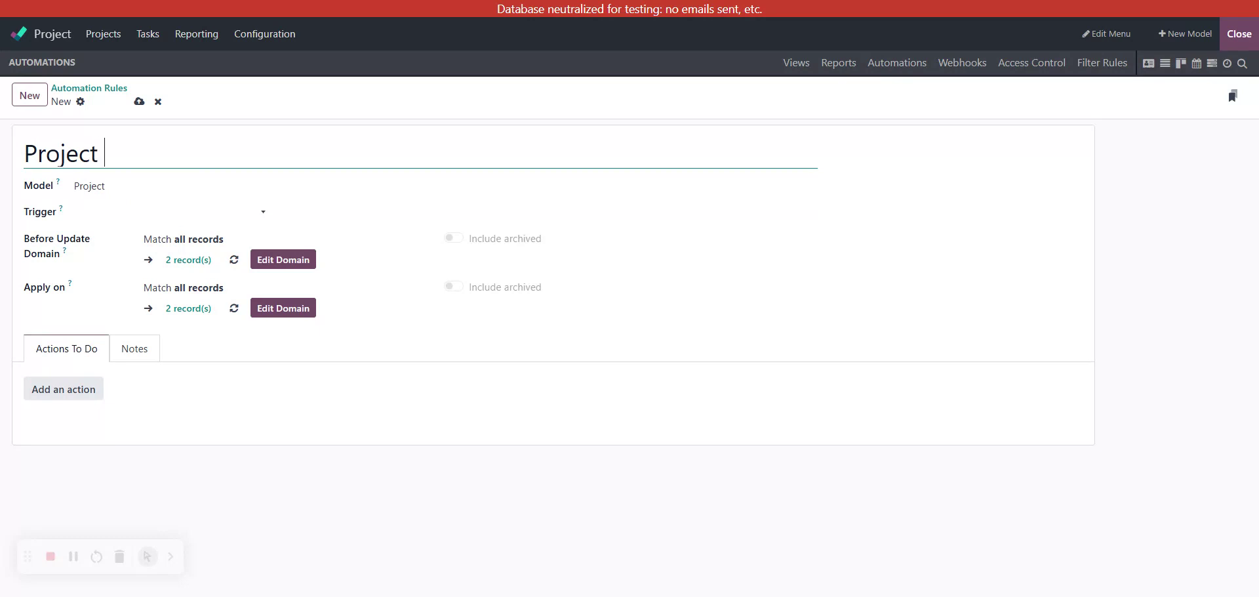
pyautogui.write('AA 1')
pyautogui.click(183, 211)
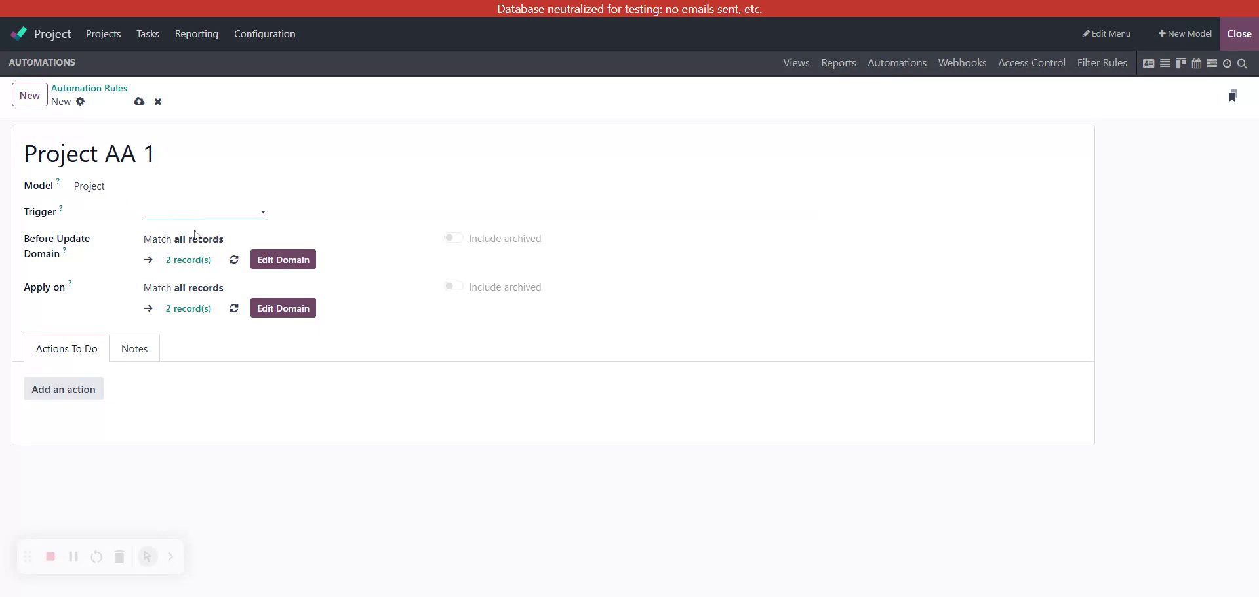
pyautogui.click(195, 234)
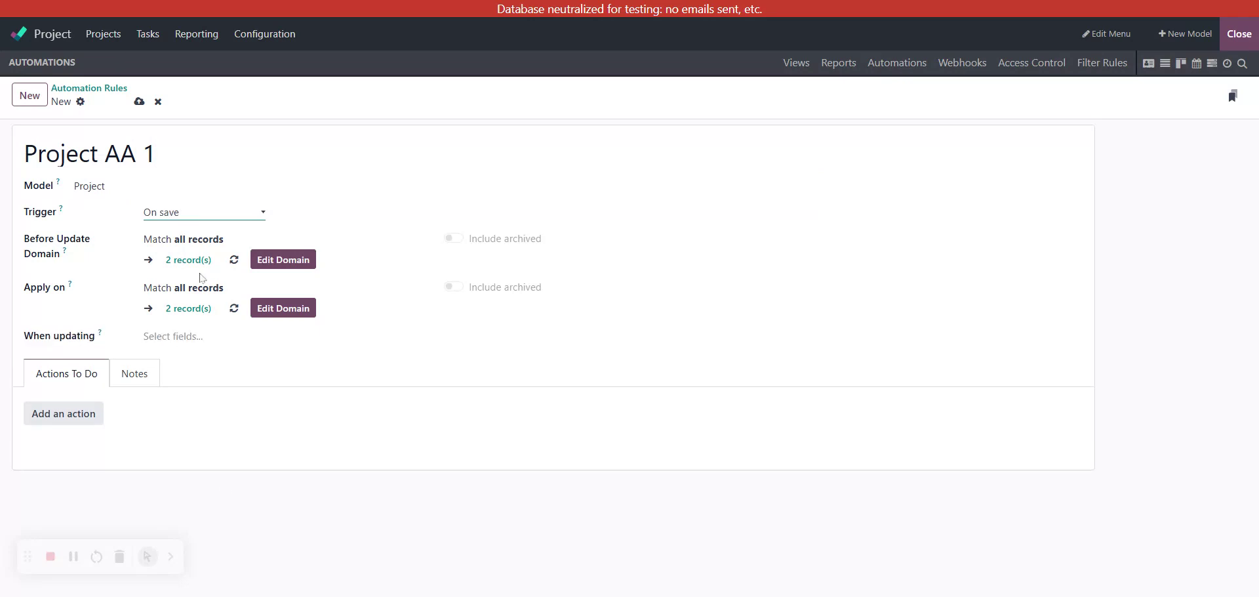
# - Set the rule's Before Update Domain to match projects where Check Tasks is not set
pyautogui.click(273, 263)
pyautogui.click(321, 262)
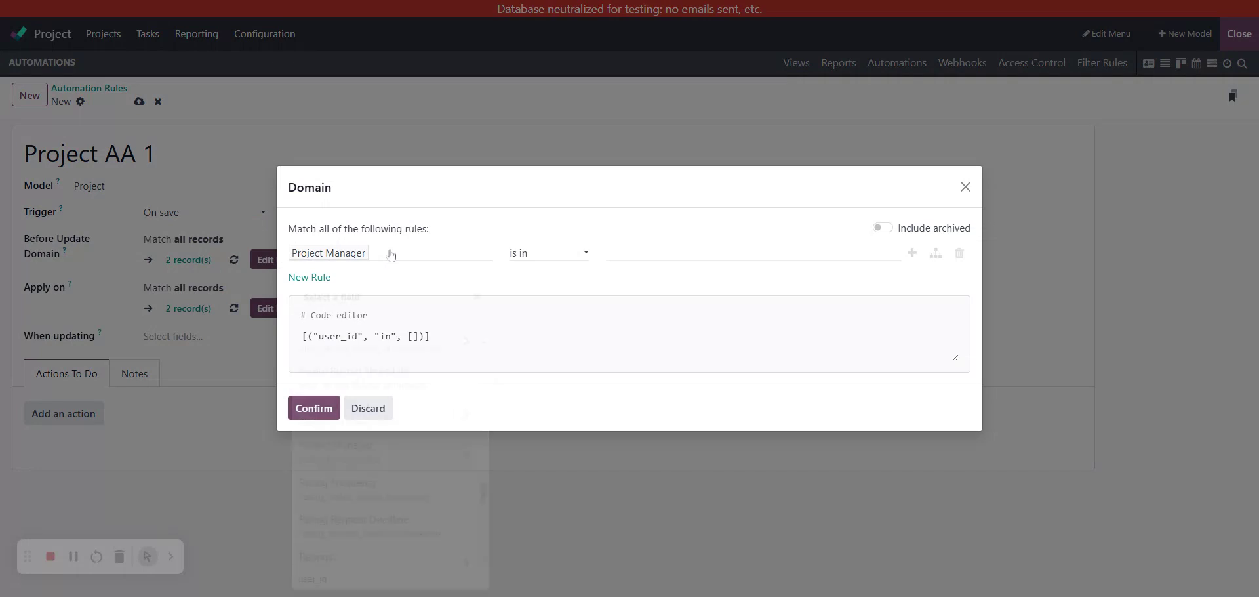
pyautogui.click(389, 254)
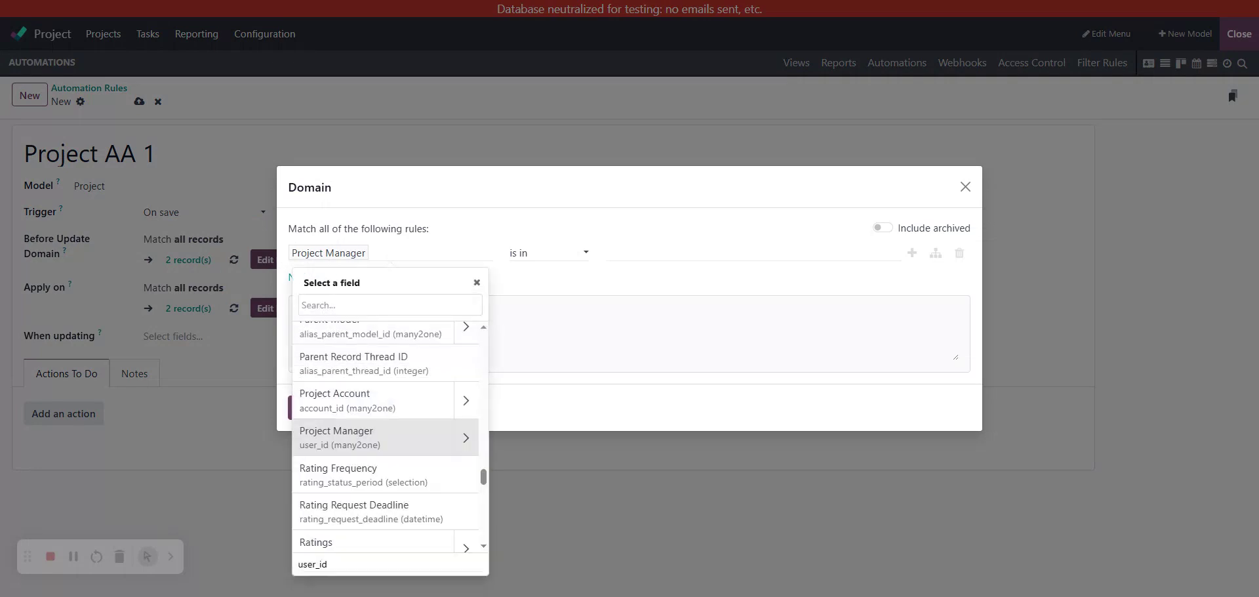
pyautogui.write('check')
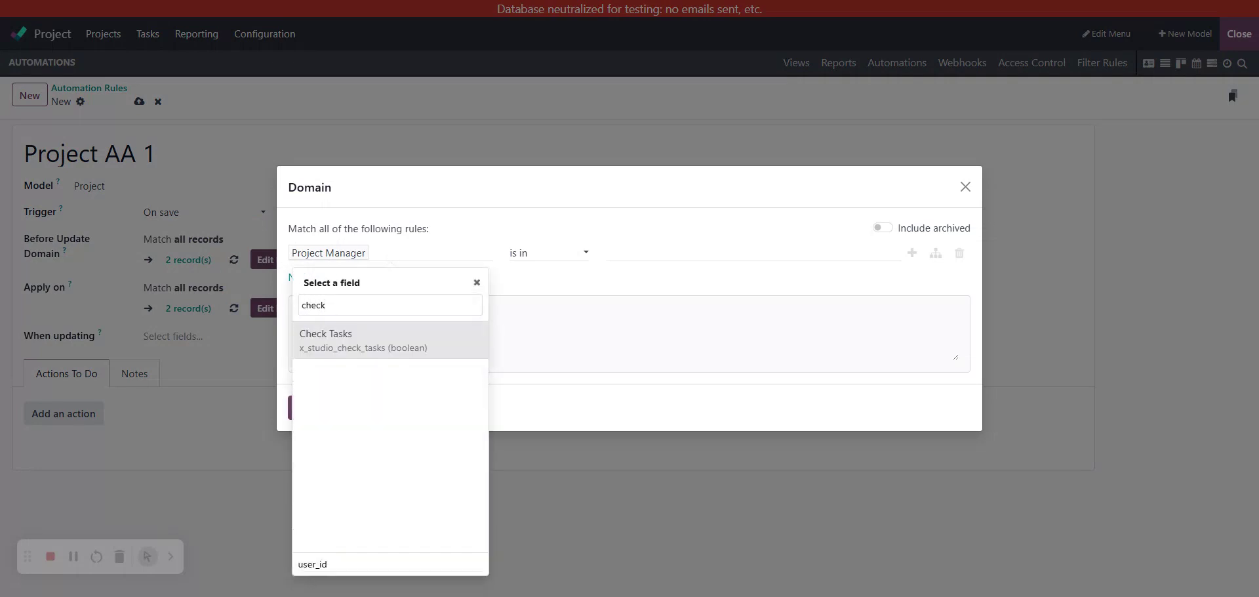
pyautogui.click(383, 339)
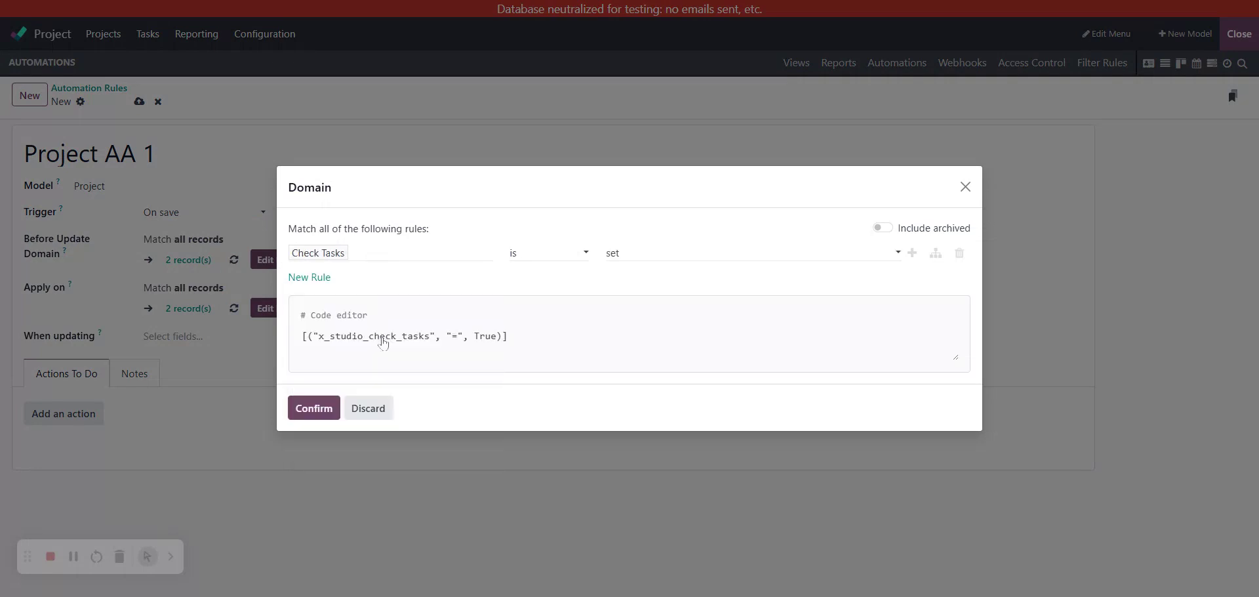
pyautogui.click(558, 263)
pyautogui.click(553, 284)
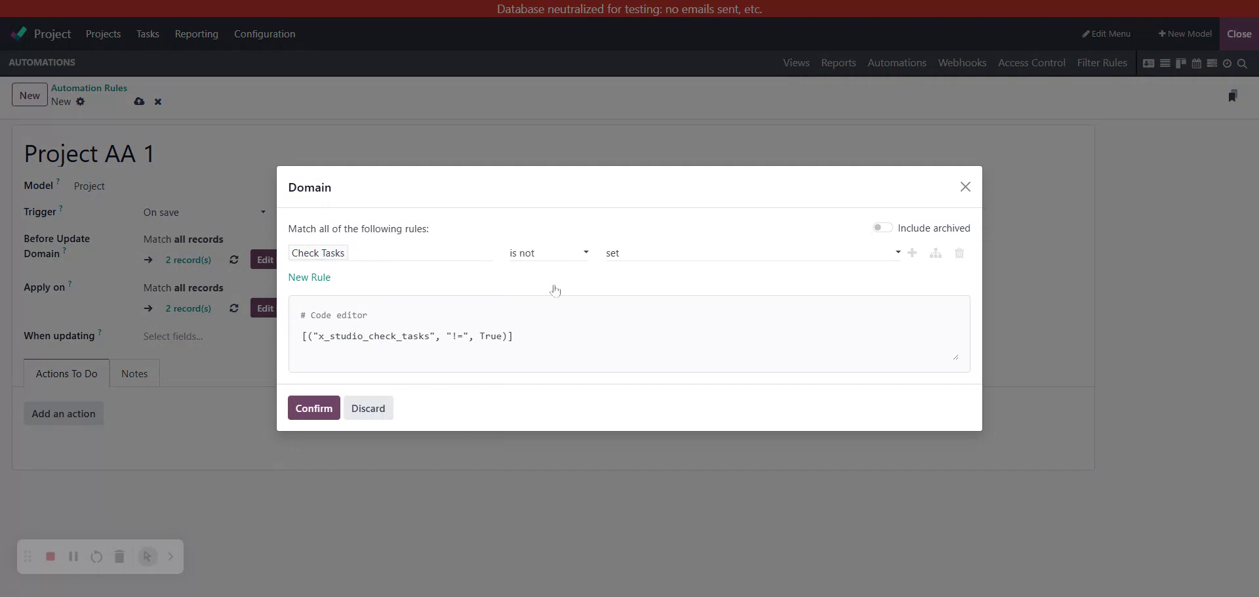
pyautogui.click(313, 408)
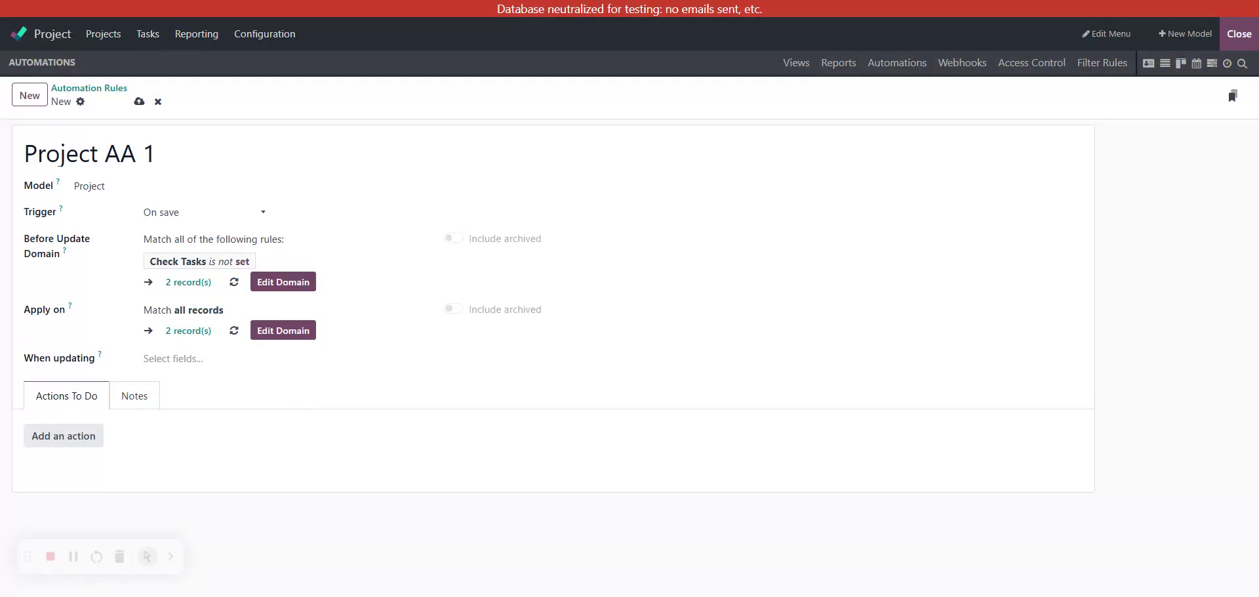
# - Add a condition on the Tasks > Stage field to the rule's Apply on domain
pyautogui.click(272, 331)
pyautogui.click(310, 263)
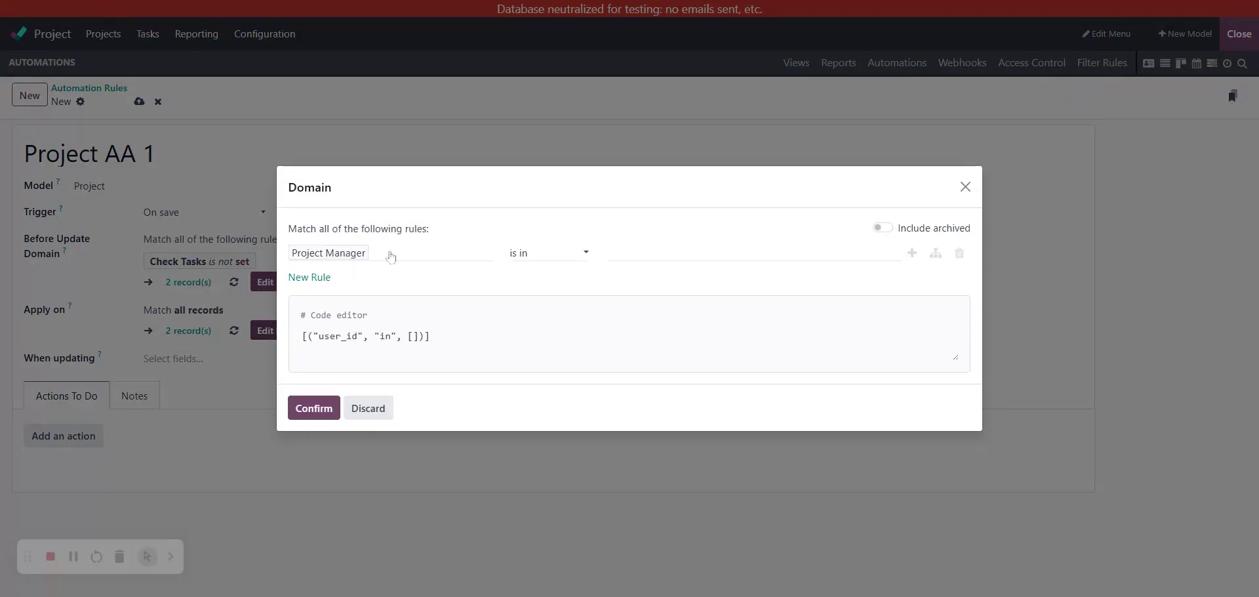
pyautogui.click(388, 259)
pyautogui.write('tas')
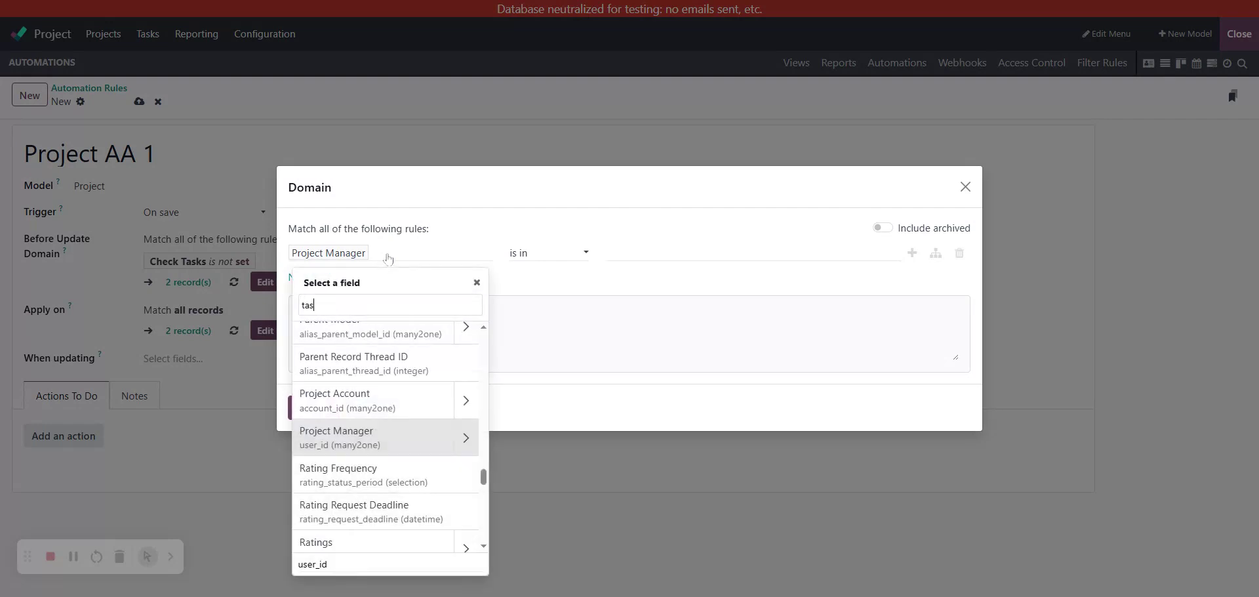
pyautogui.click(392, 463)
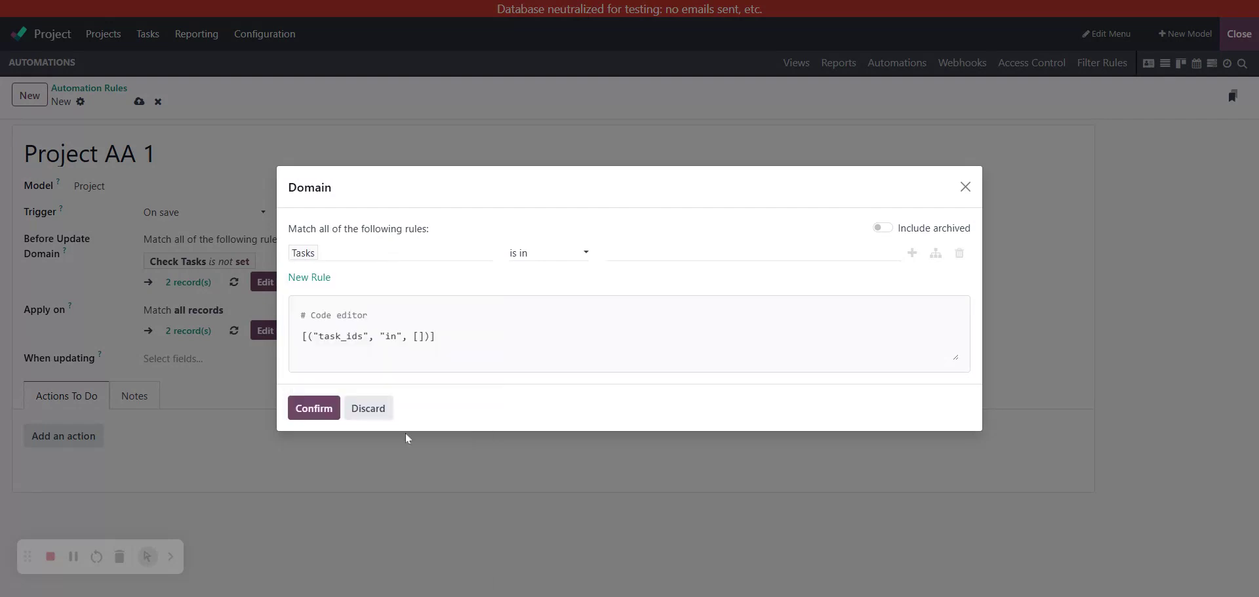
pyautogui.click(328, 255)
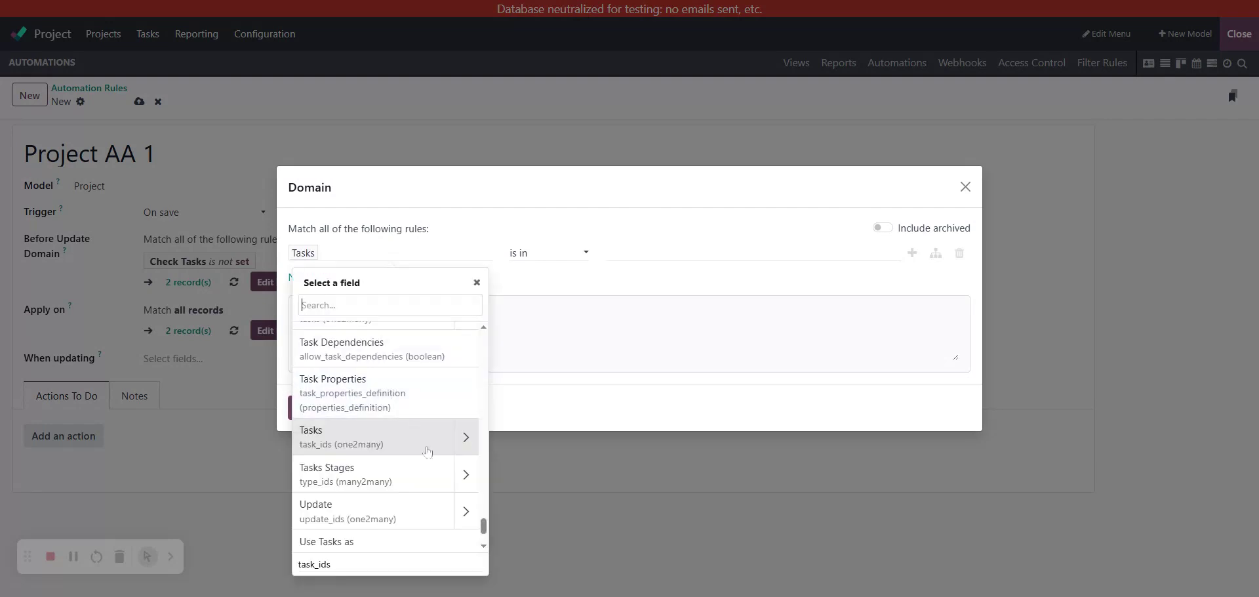
pyautogui.click(471, 438)
pyautogui.write('stag')
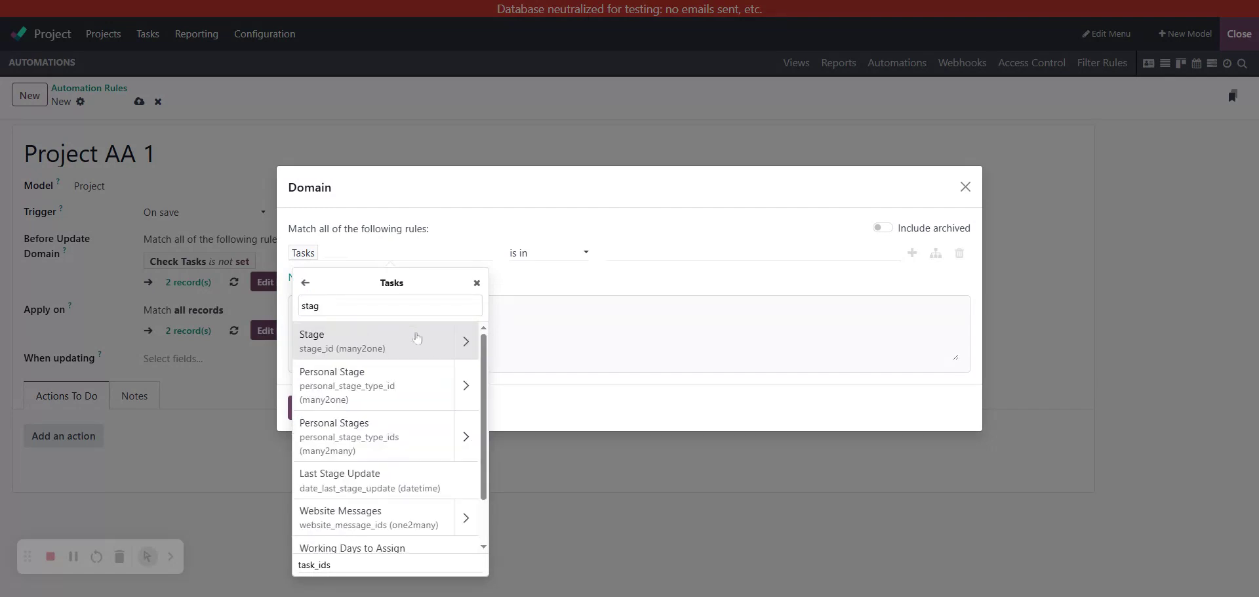
pyautogui.click(417, 338)
# - Set the Tasks > Stage condition to is not in Done and confirm the Apply on domain
pyautogui.click(528, 255)
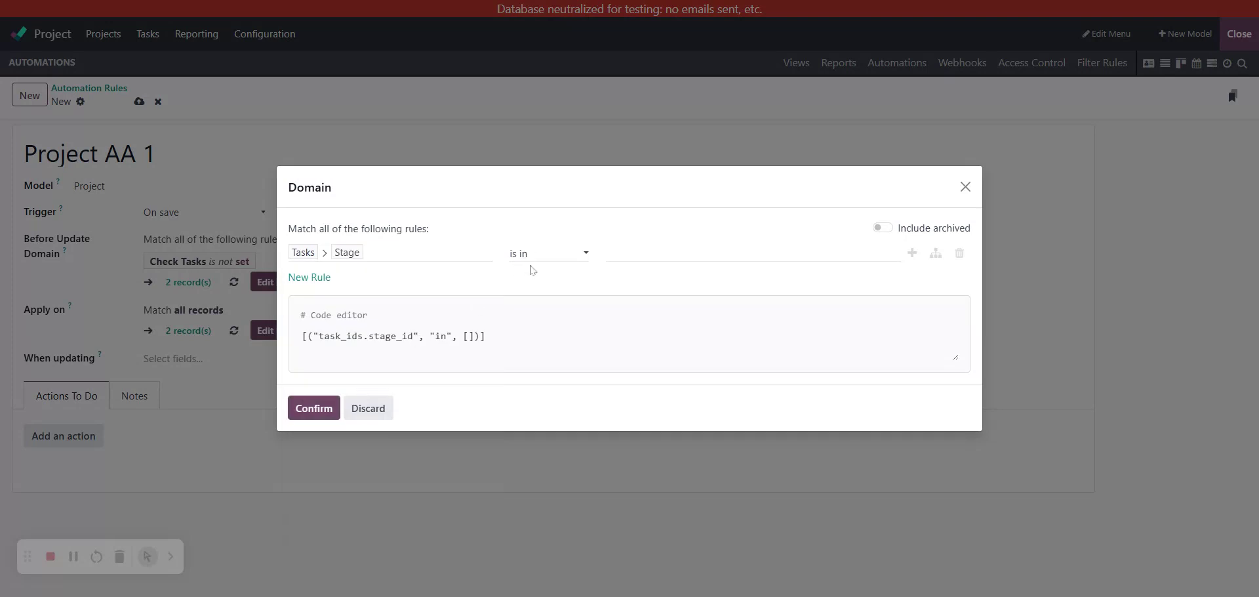
pyautogui.click(530, 278)
pyautogui.click(628, 255)
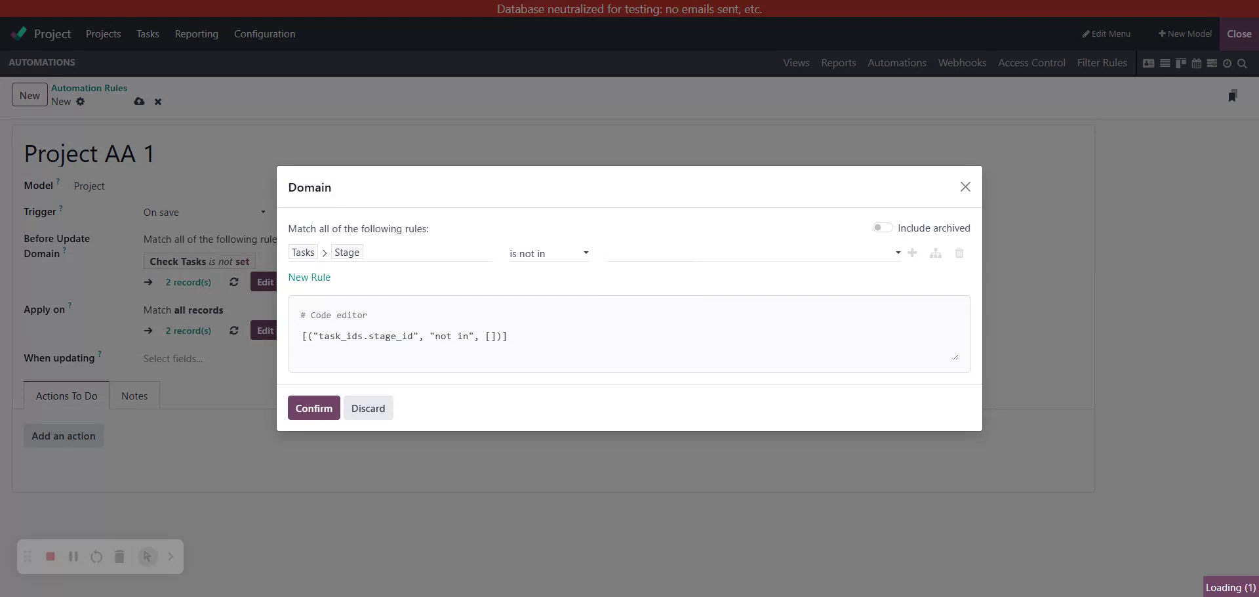
pyautogui.click(635, 316)
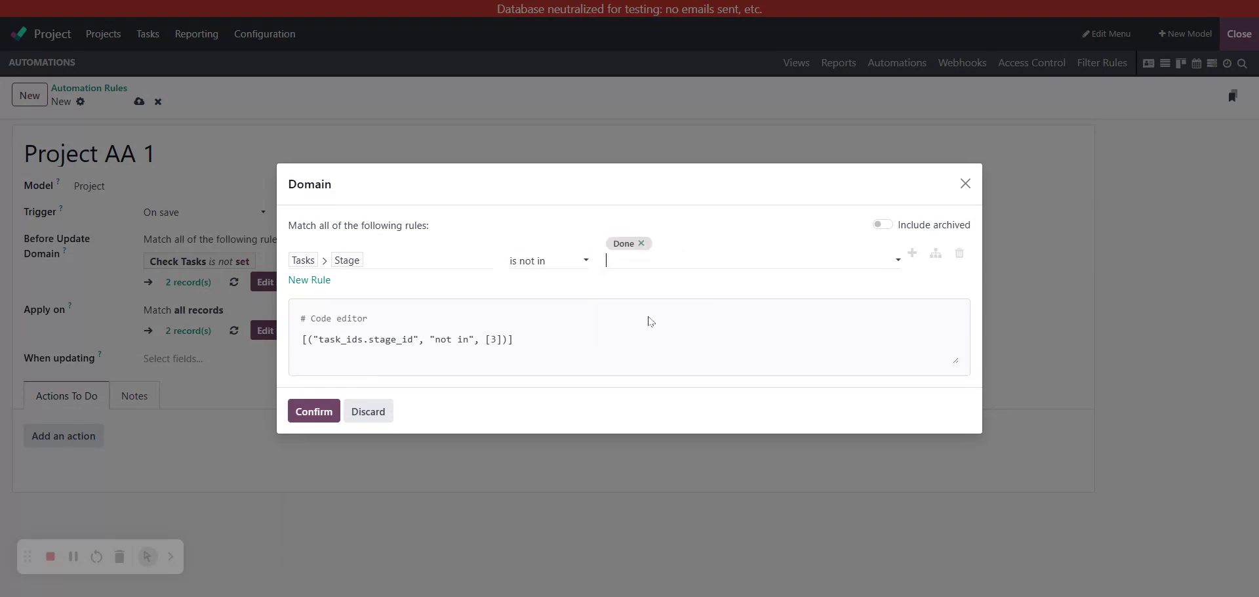
pyautogui.click(313, 417)
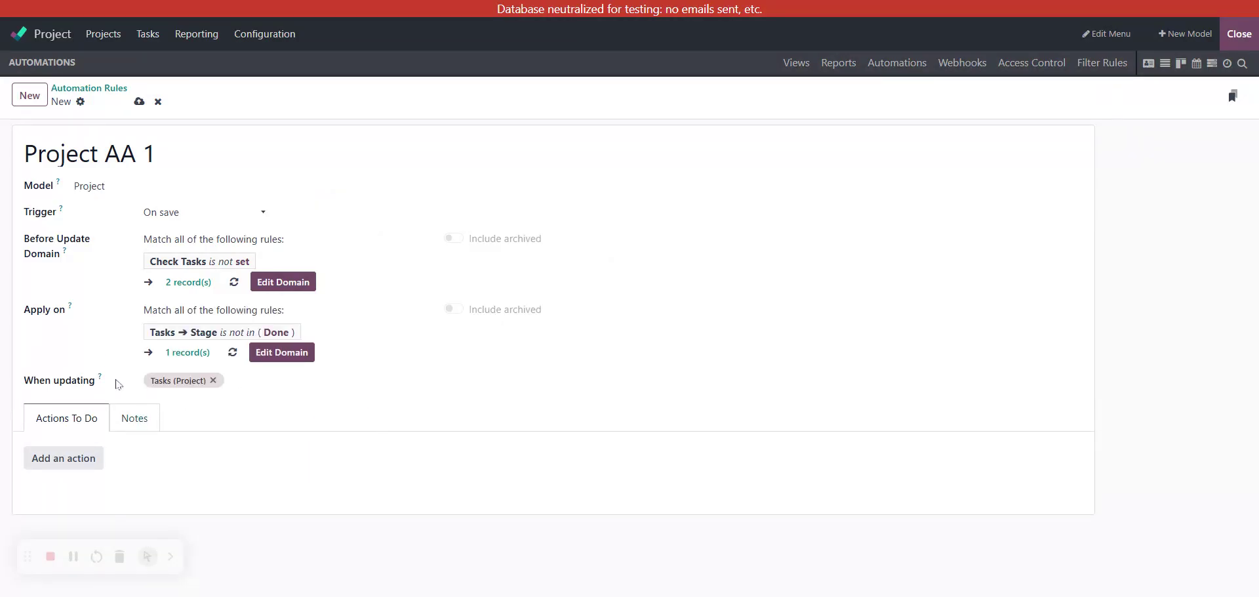
# - Add Check Tasks (Project) to the rule's When updating fields
pyautogui.click(262, 380)
pyautogui.write('che')
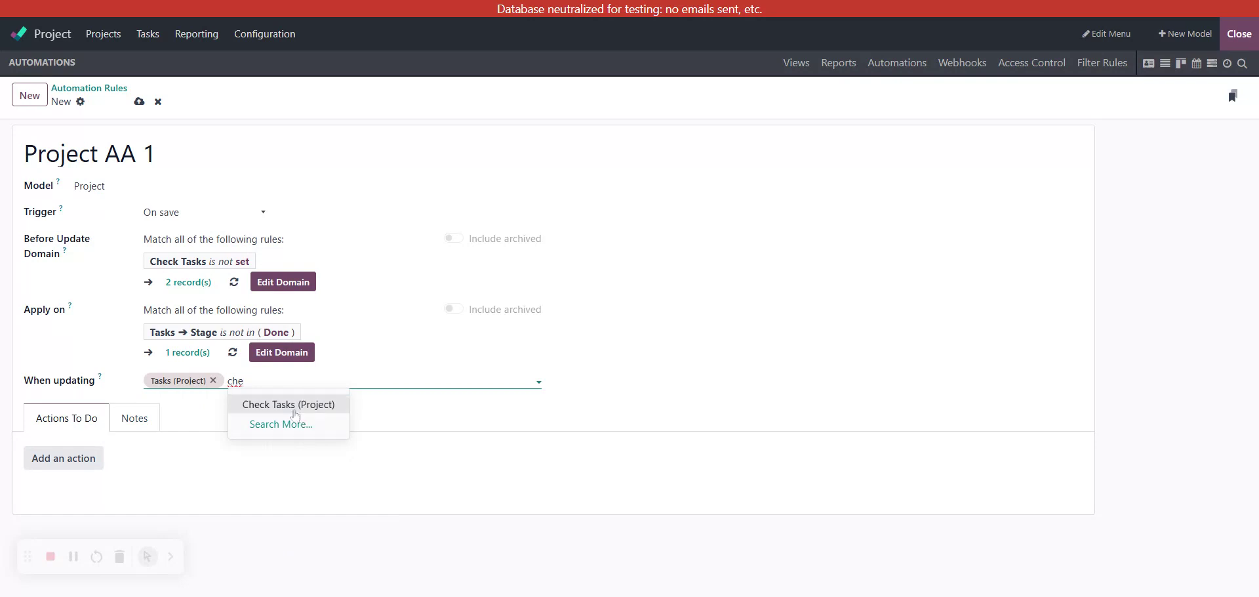
pyautogui.click(292, 404)
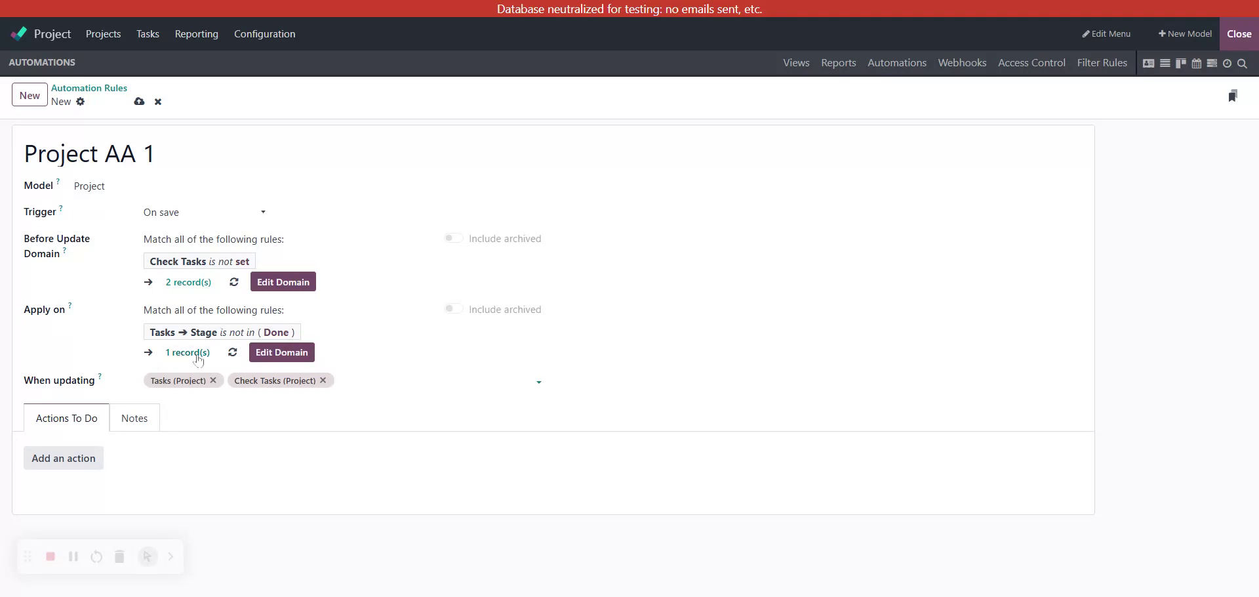
# - Add an Update Record action setting Check Tasks to No (False), and save the automation rule
pyautogui.click(66, 465)
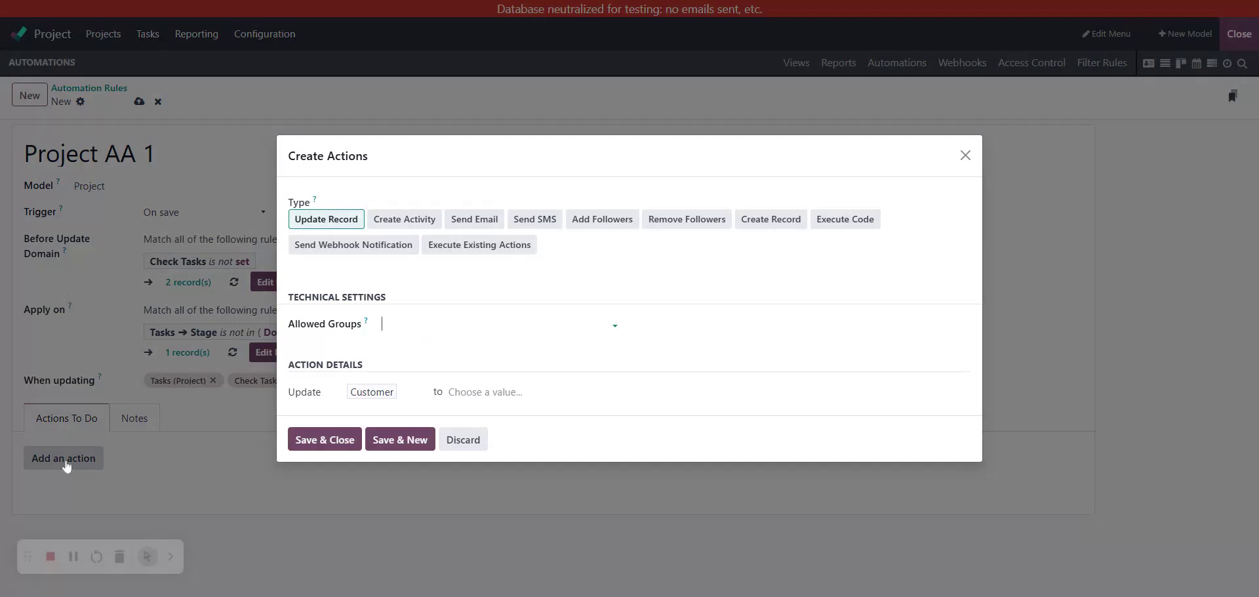
pyautogui.click(379, 397)
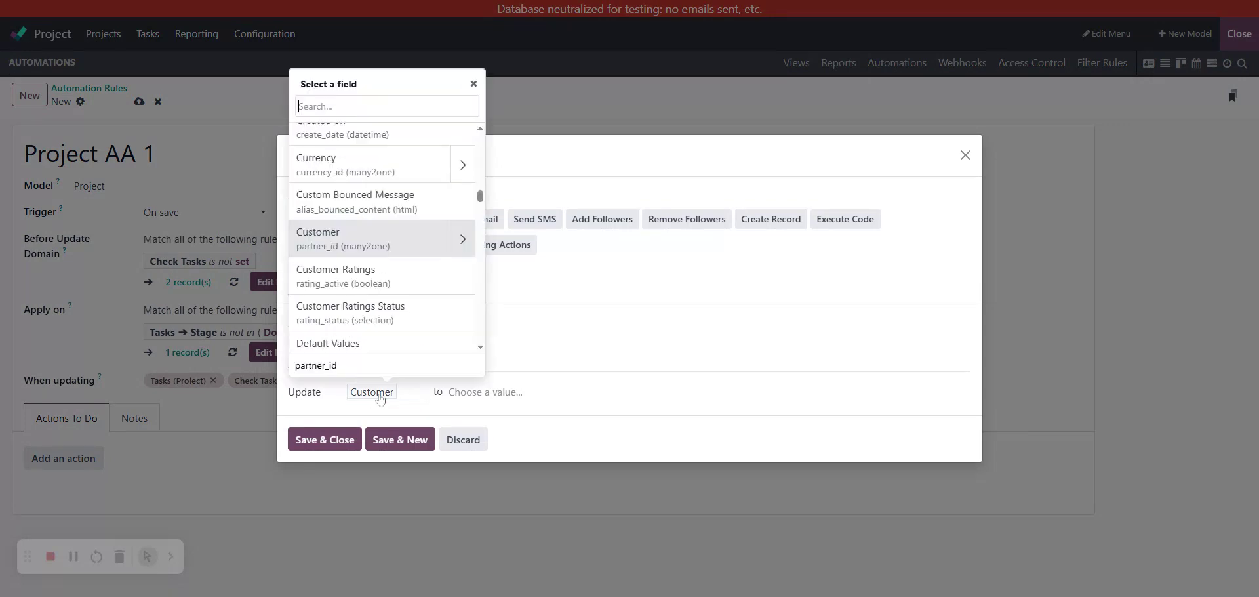
pyautogui.write('check')
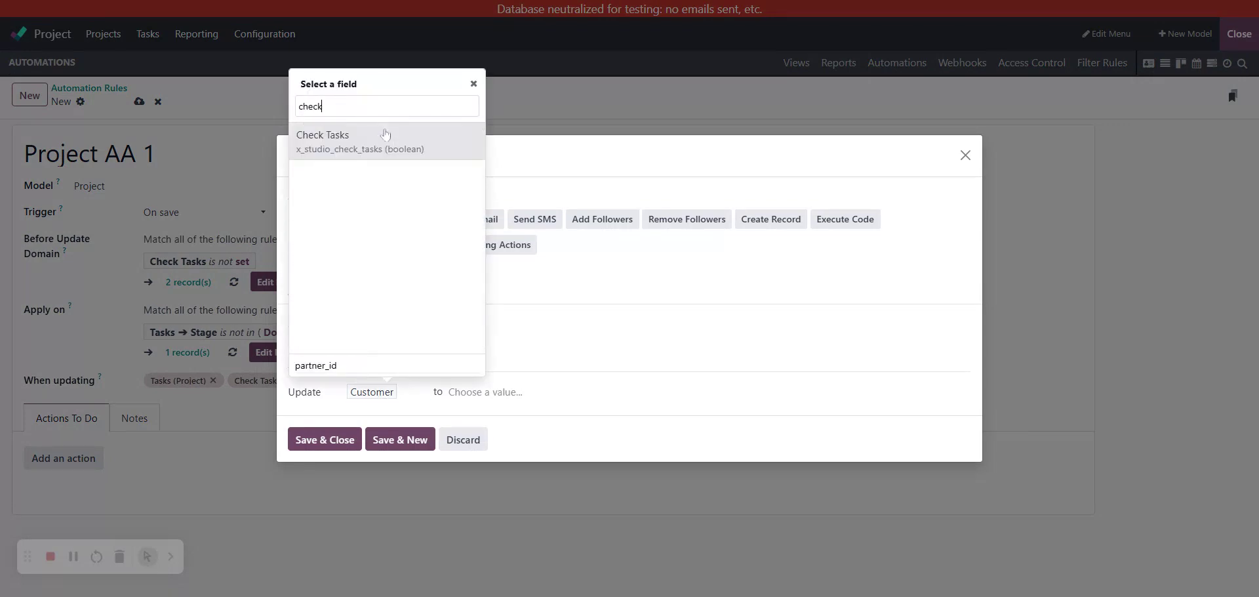
pyautogui.click(386, 134)
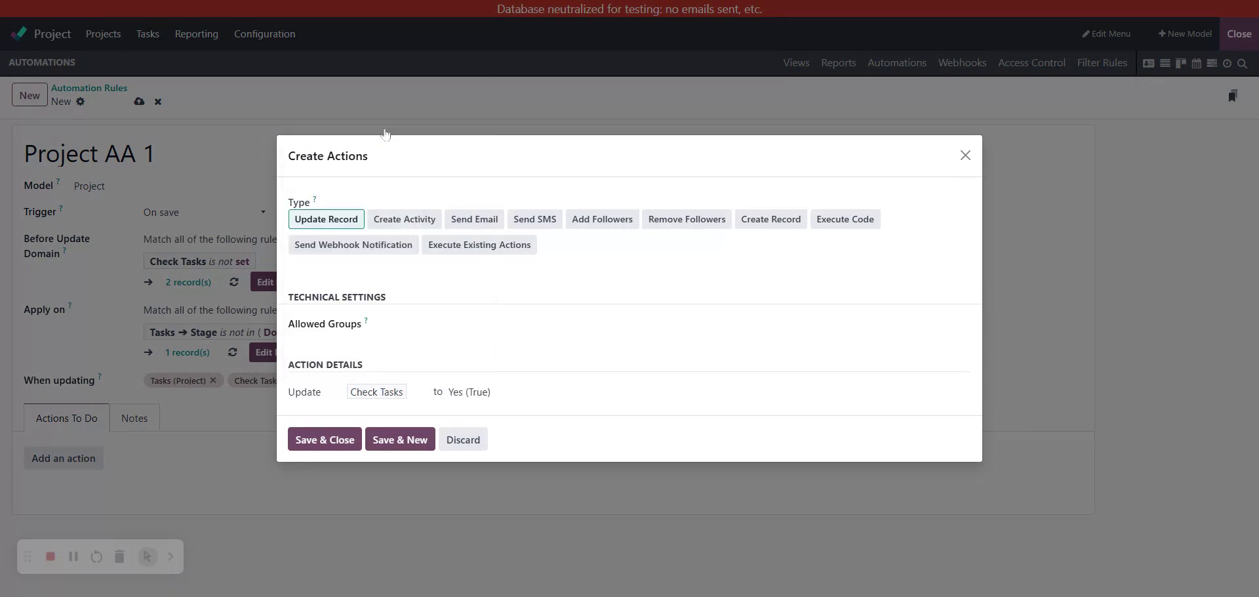
pyautogui.click(483, 404)
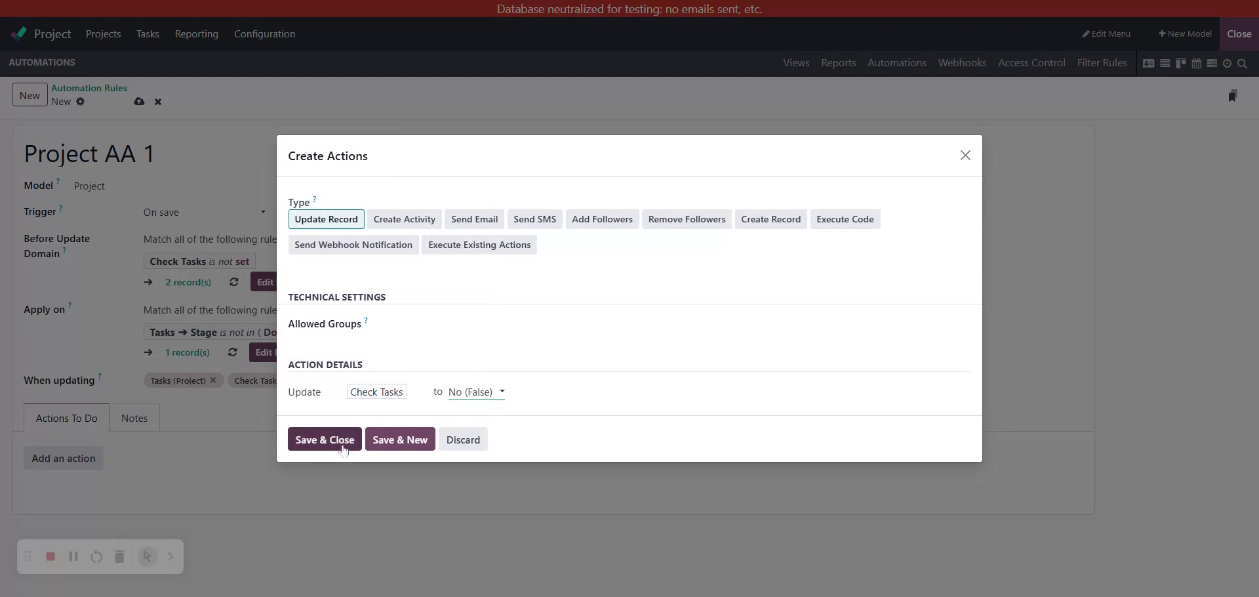
pyautogui.click(325, 439)
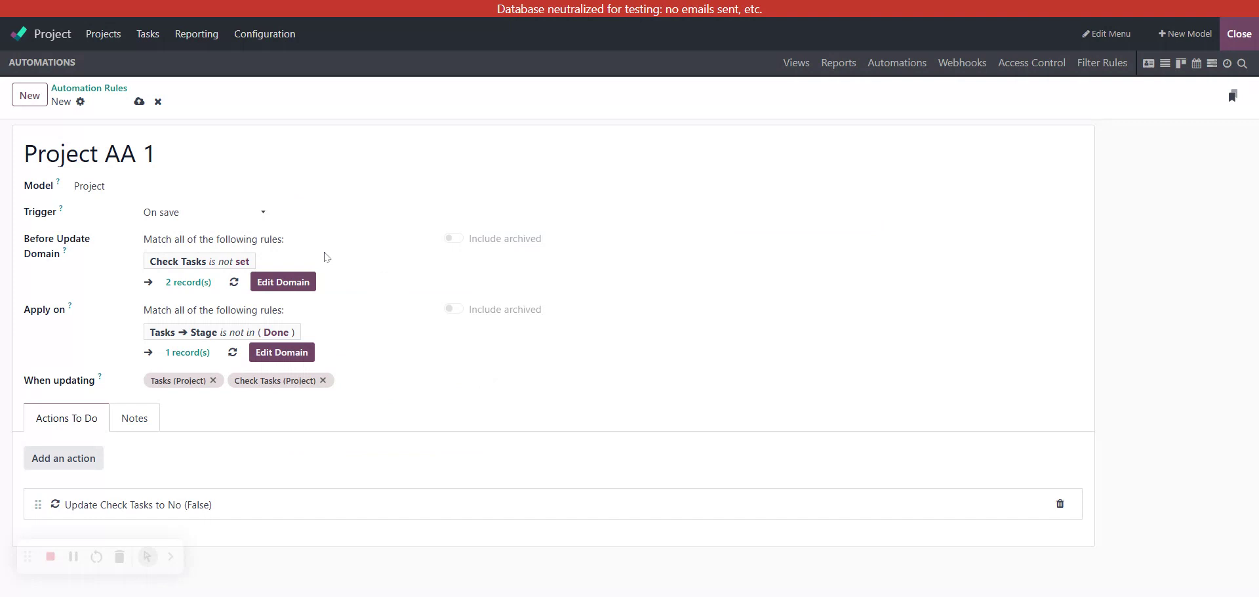
pyautogui.click(138, 103)
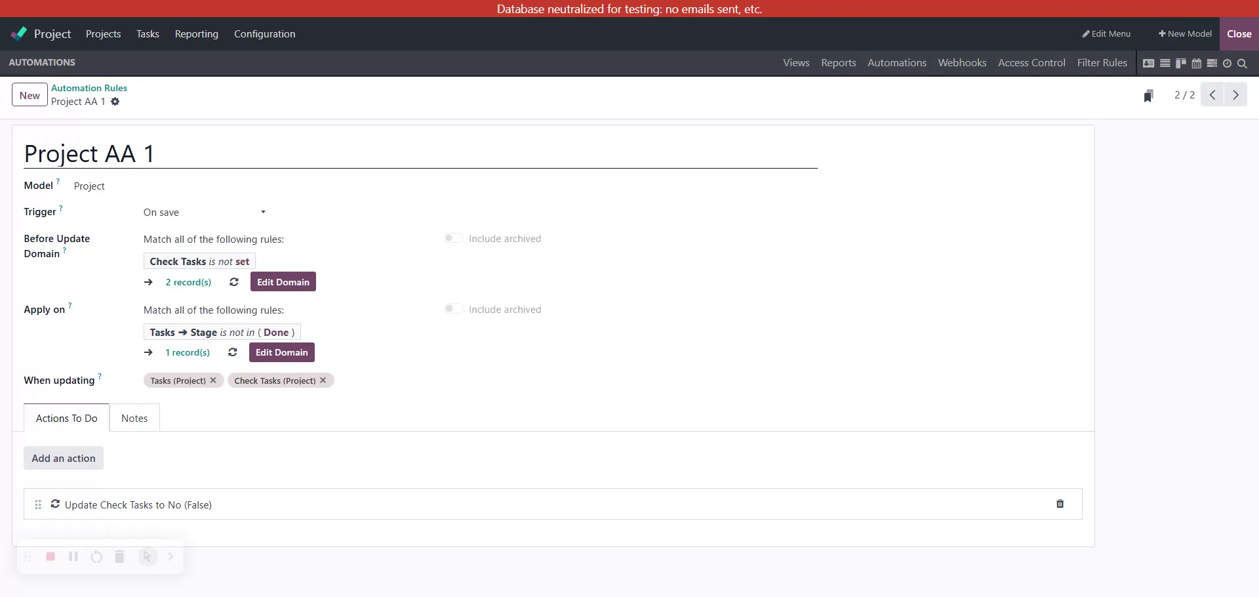
# - Create another automation rule for the Project model named Project AA 2
pyautogui.click(38, 97)
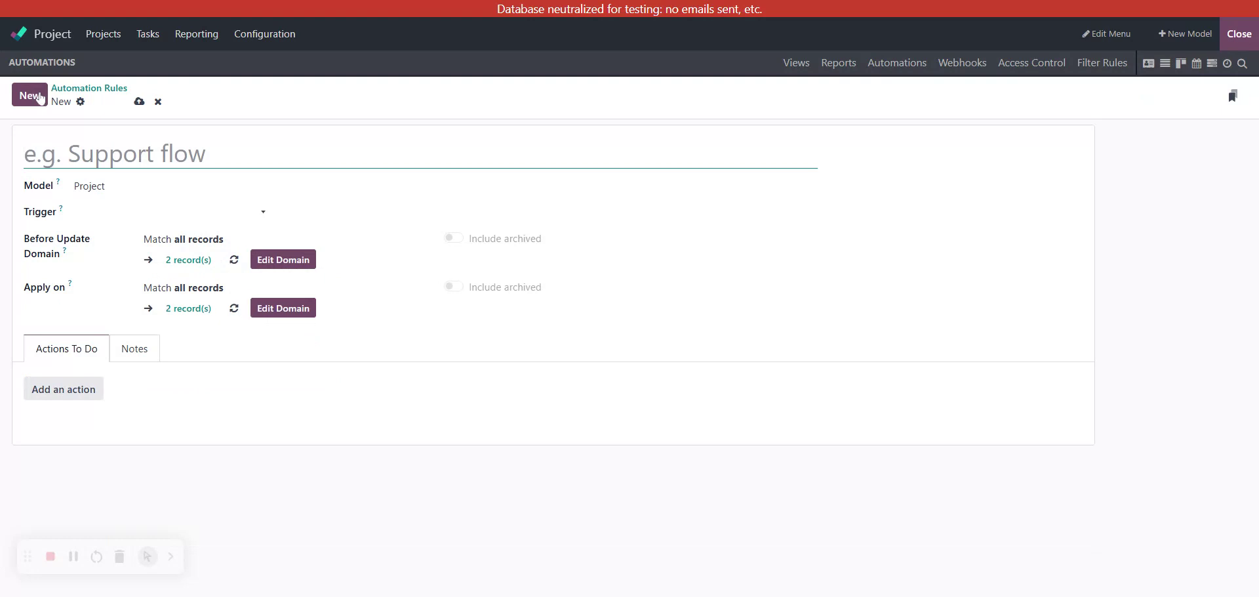
pyautogui.write('Proje')
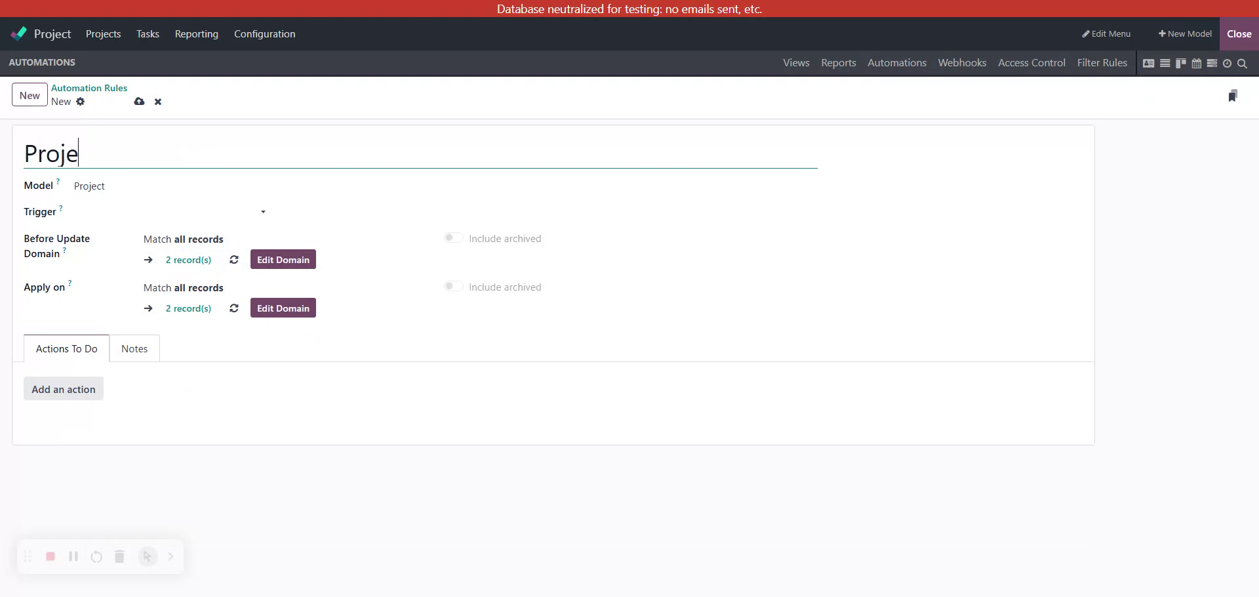
pyautogui.write('ct AA 2')
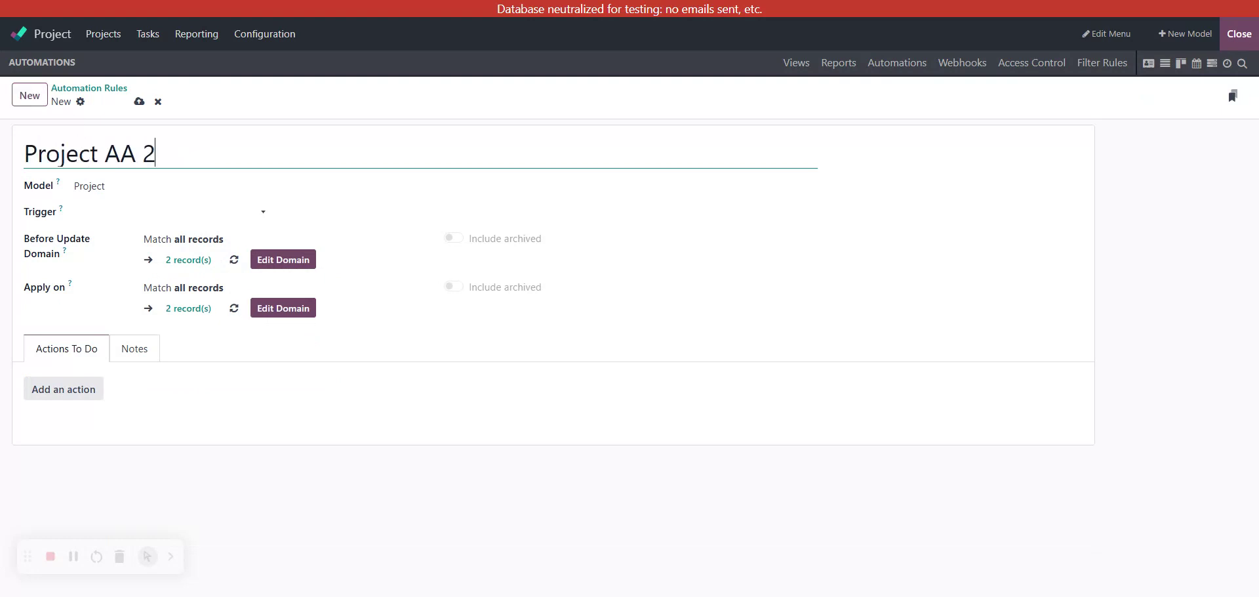
# - Set the Before Update Domain to Check Tasks is not set and confirm it
pyautogui.click(272, 261)
pyautogui.click(326, 262)
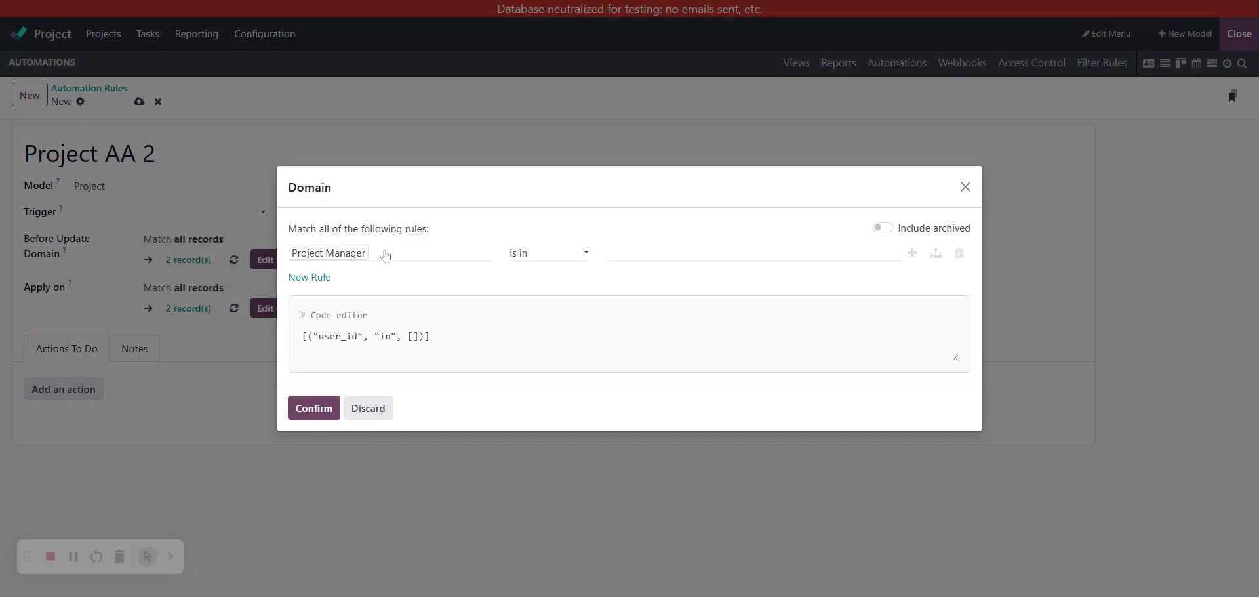
pyautogui.click(380, 254)
pyautogui.write('che')
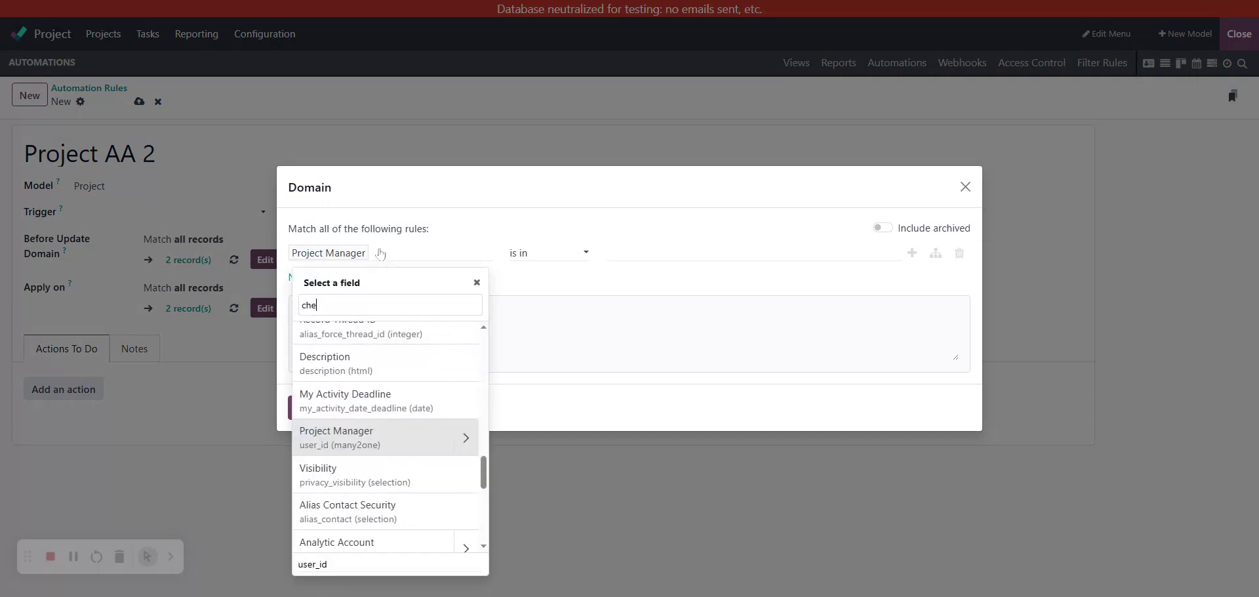
pyautogui.write('ck')
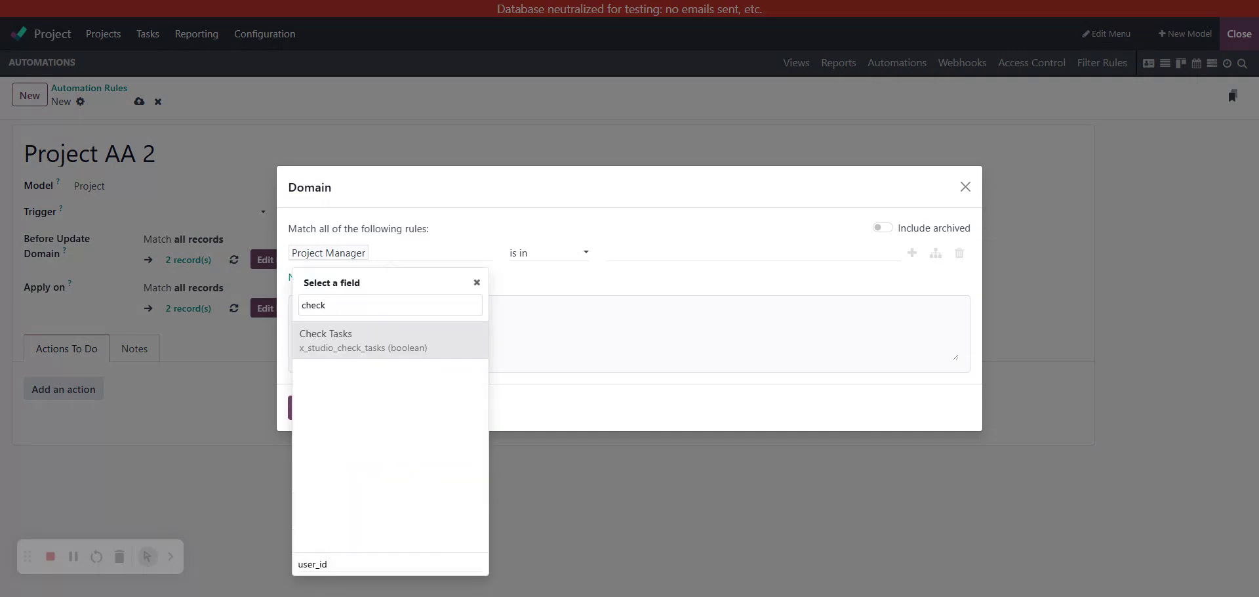
pyautogui.click(361, 352)
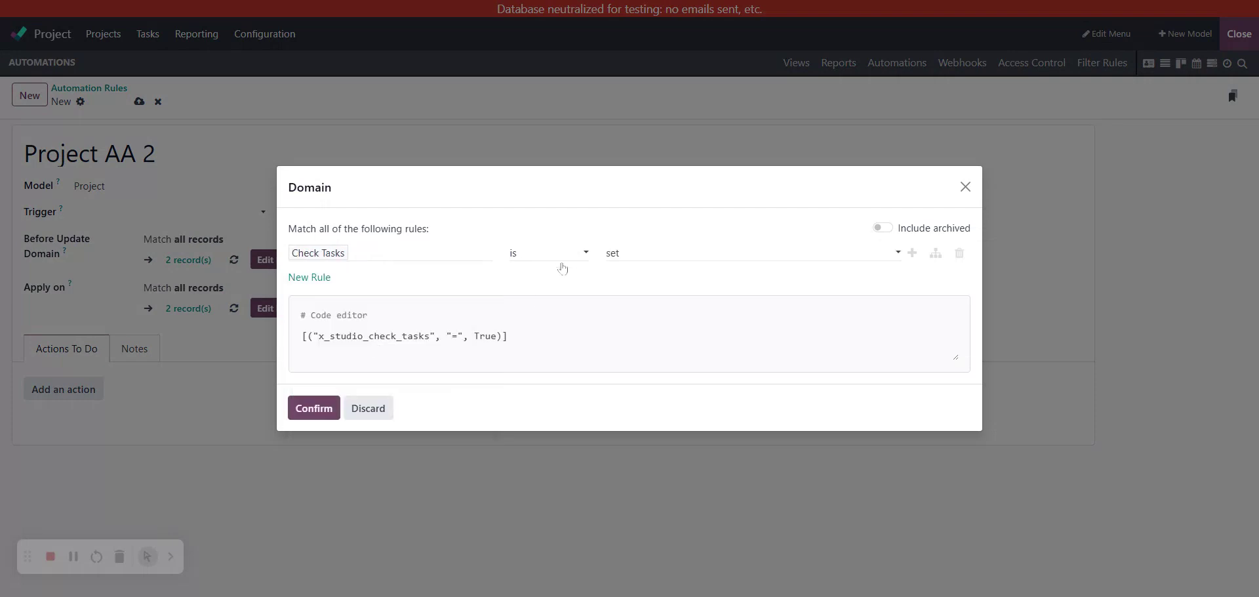
pyautogui.click(563, 267)
pyautogui.click(314, 408)
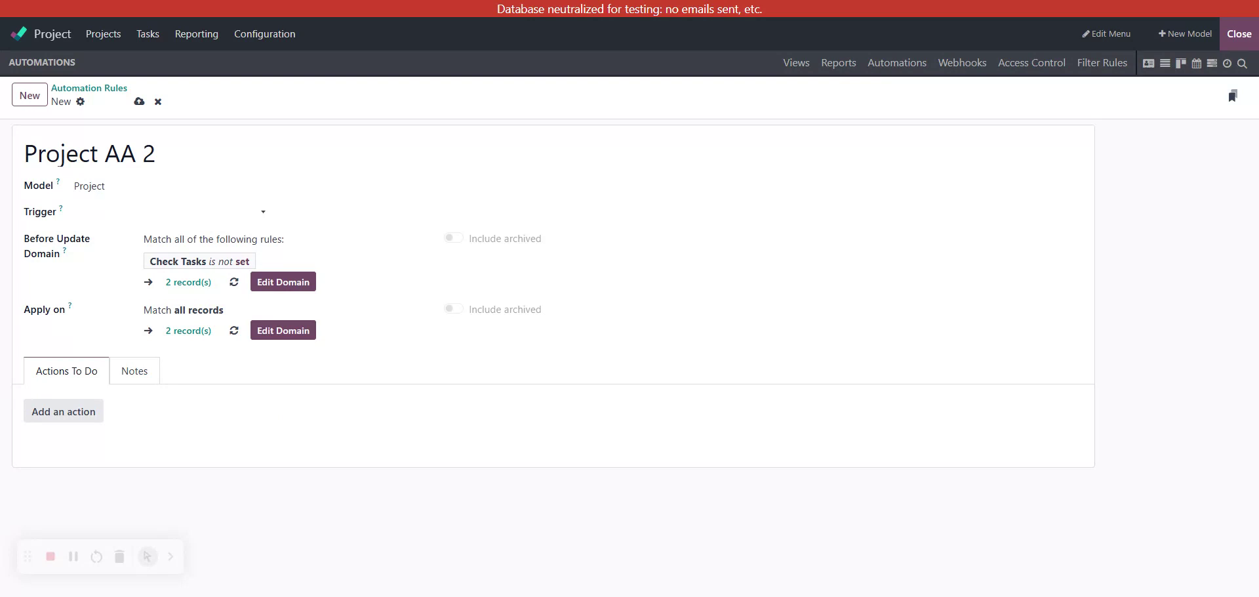
# - Start an Apply on domain rule based on the Tasks > Stage field
pyautogui.click(287, 336)
pyautogui.click(309, 265)
pyautogui.click(395, 260)
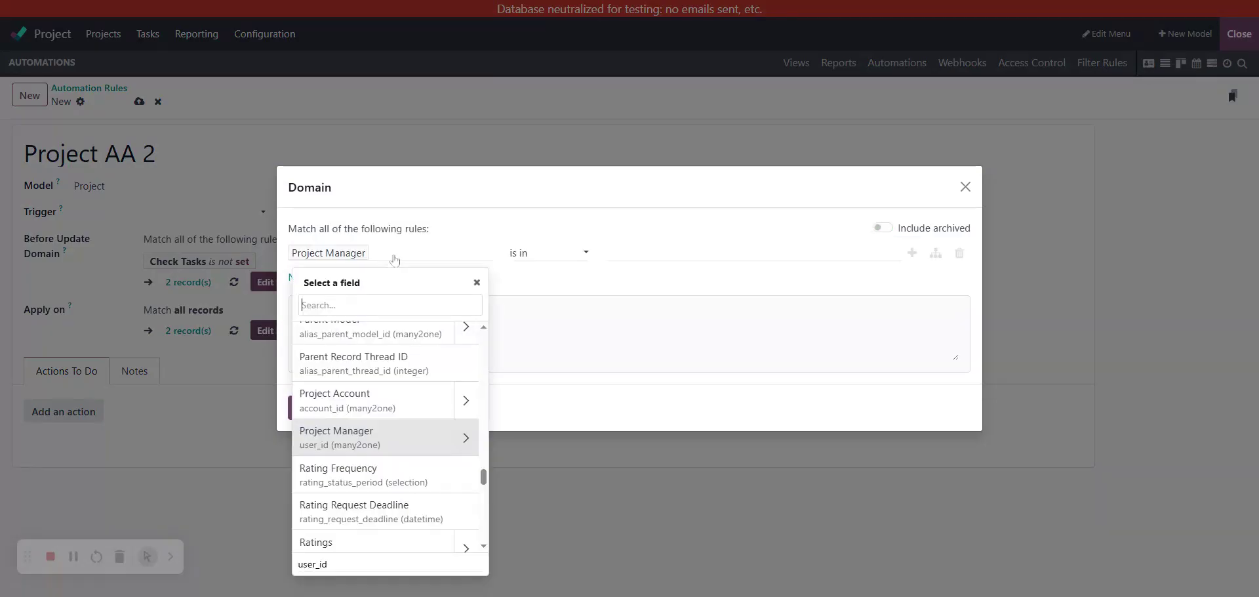
pyautogui.write('tasks')
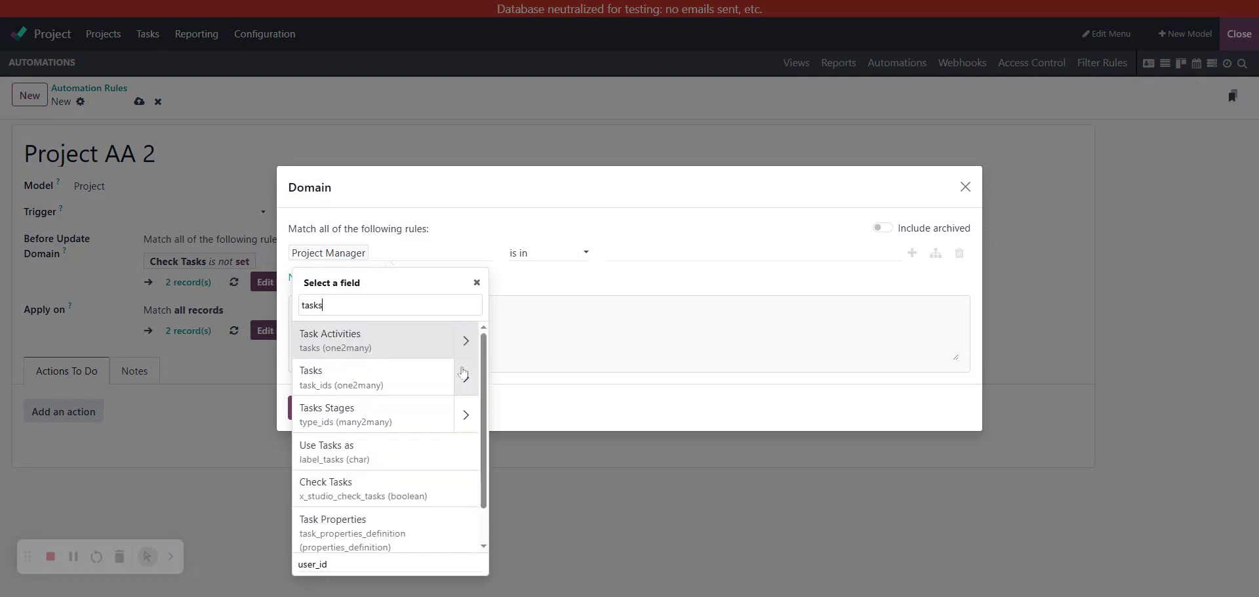
pyautogui.click(464, 374)
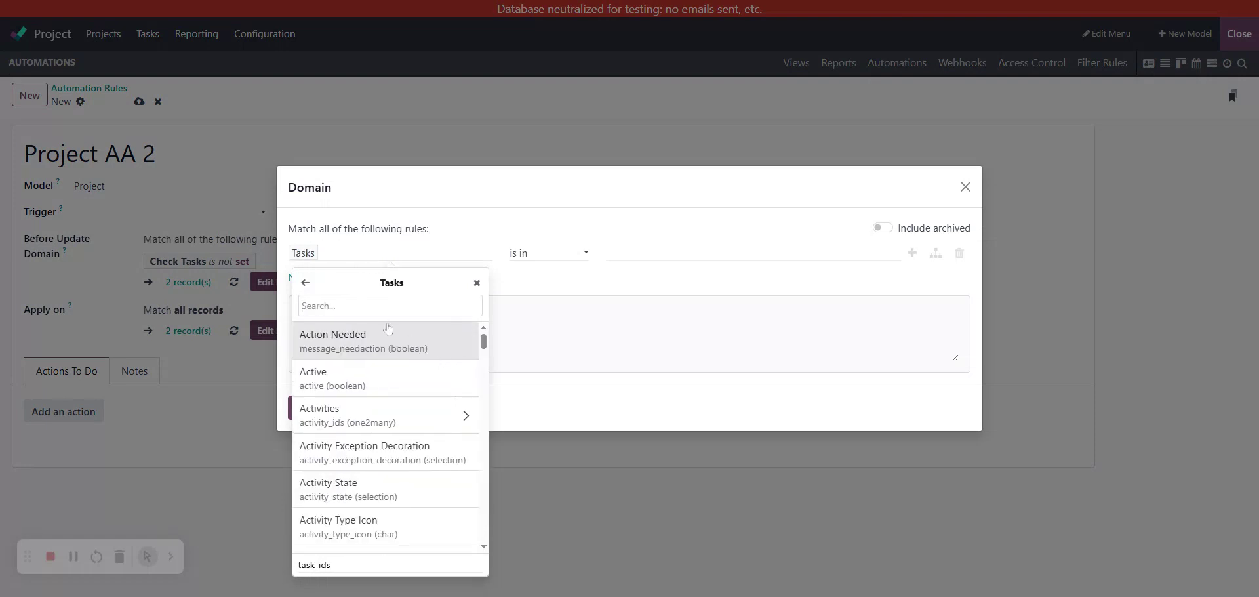
pyautogui.write('stage')
pyautogui.click(382, 337)
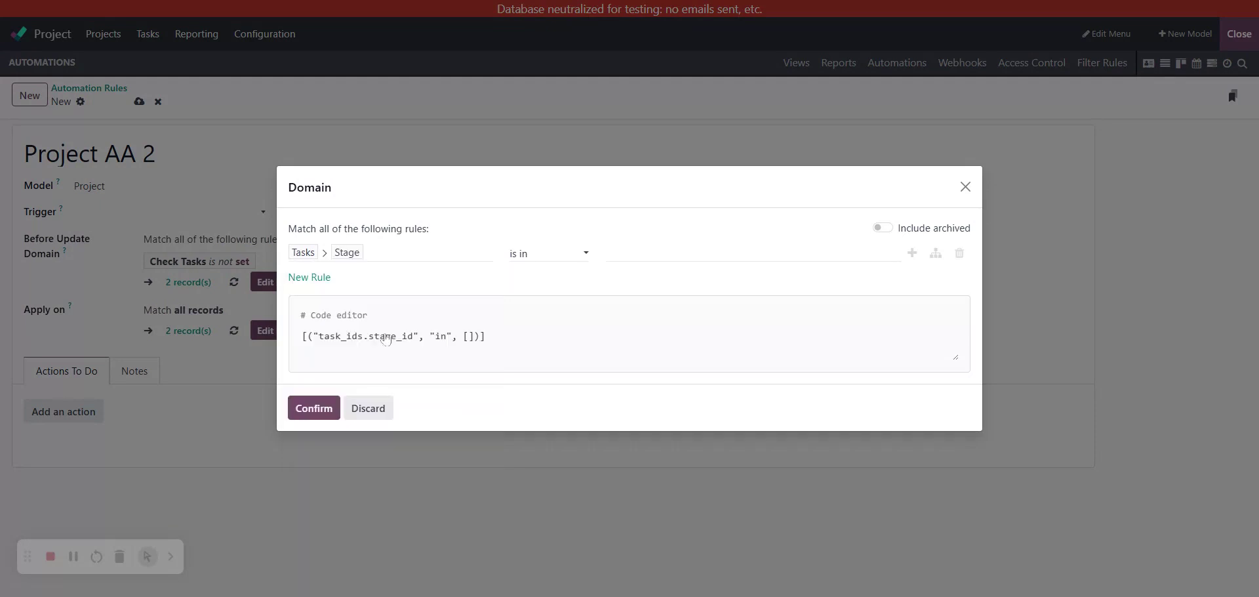
# - Set the Tasks > Stage rule to is not in New and In Progress, and confirm the Apply on domain
pyautogui.click(565, 272)
pyautogui.click(610, 253)
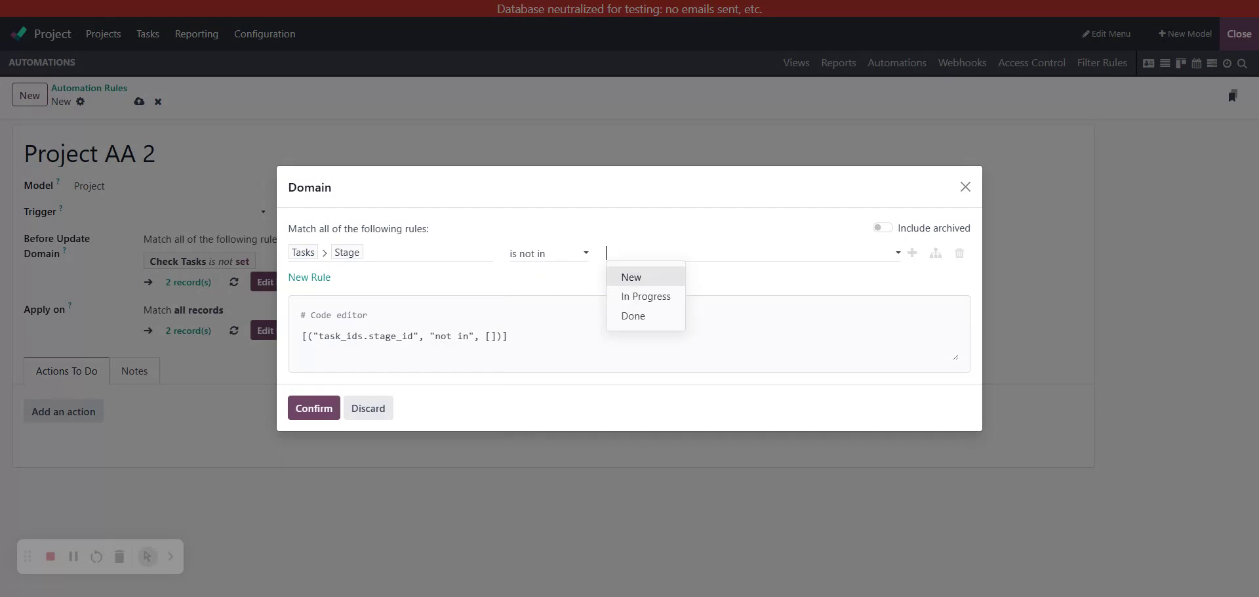
pyautogui.click(646, 276)
pyautogui.click(707, 259)
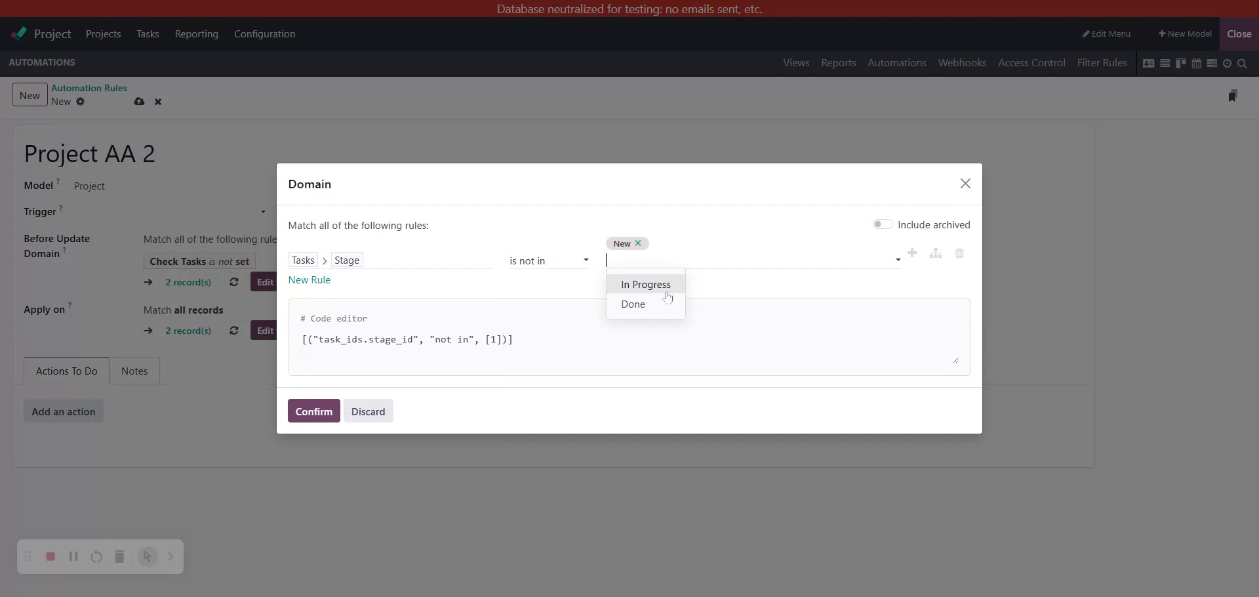
pyautogui.click(668, 284)
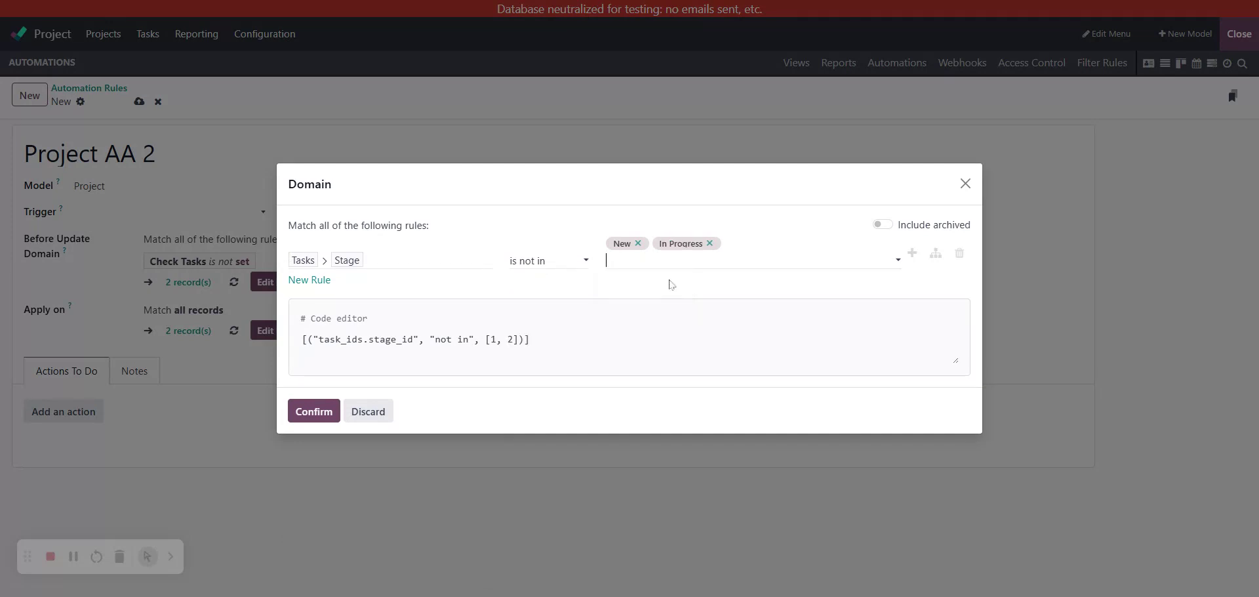
pyautogui.click(306, 412)
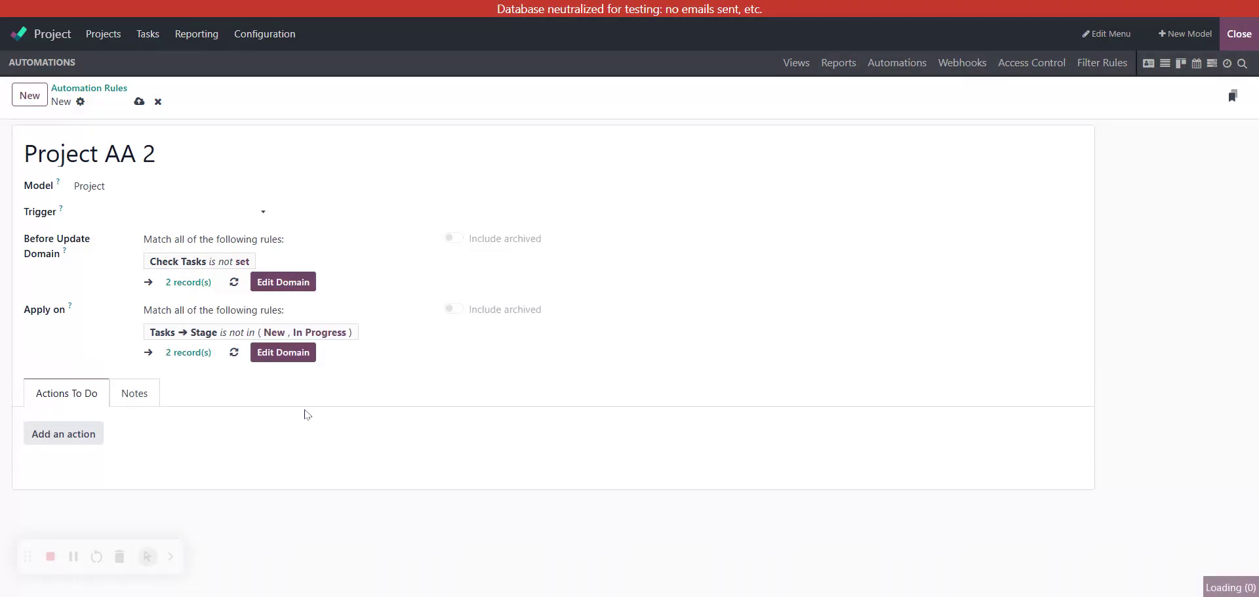
# - Set the trigger to On save and define the Before Update Domain as Check Tasks is not set
pyautogui.click(182, 211)
pyautogui.click(225, 483)
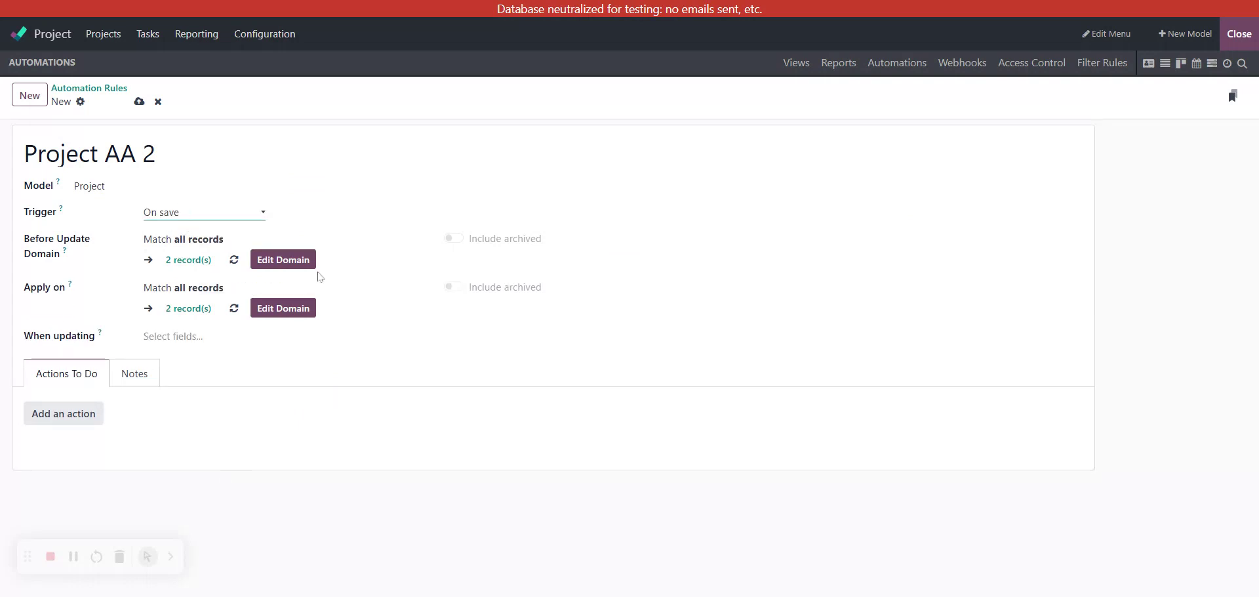
pyautogui.click(282, 259)
pyautogui.click(305, 261)
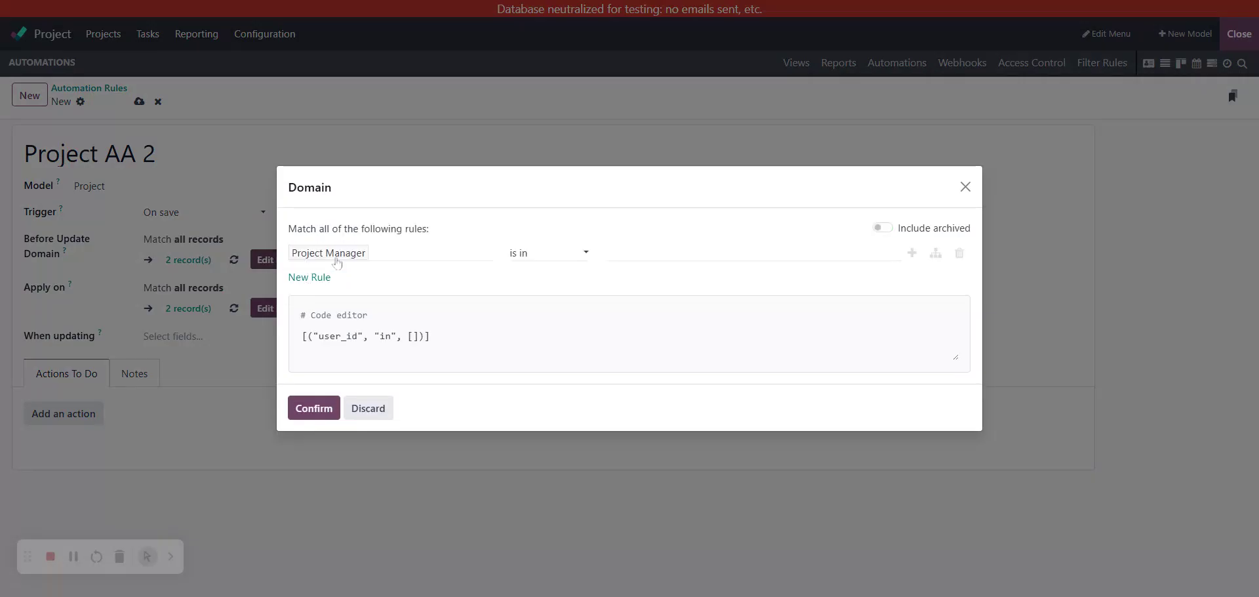
pyautogui.click(404, 259)
pyautogui.write('check')
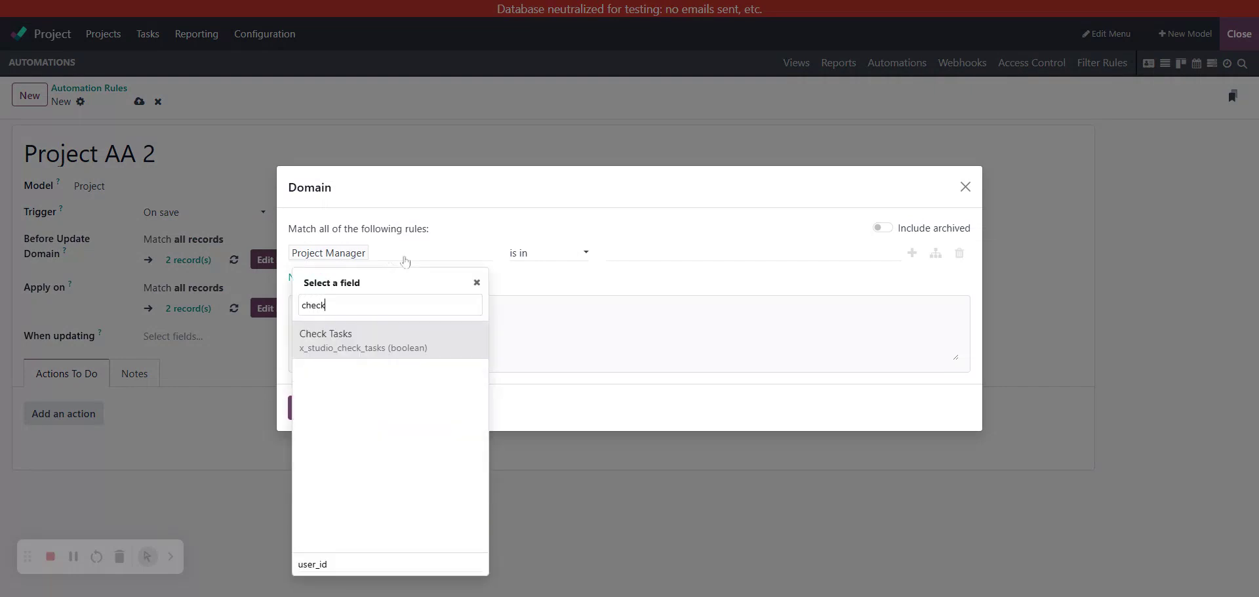
pyautogui.click(408, 350)
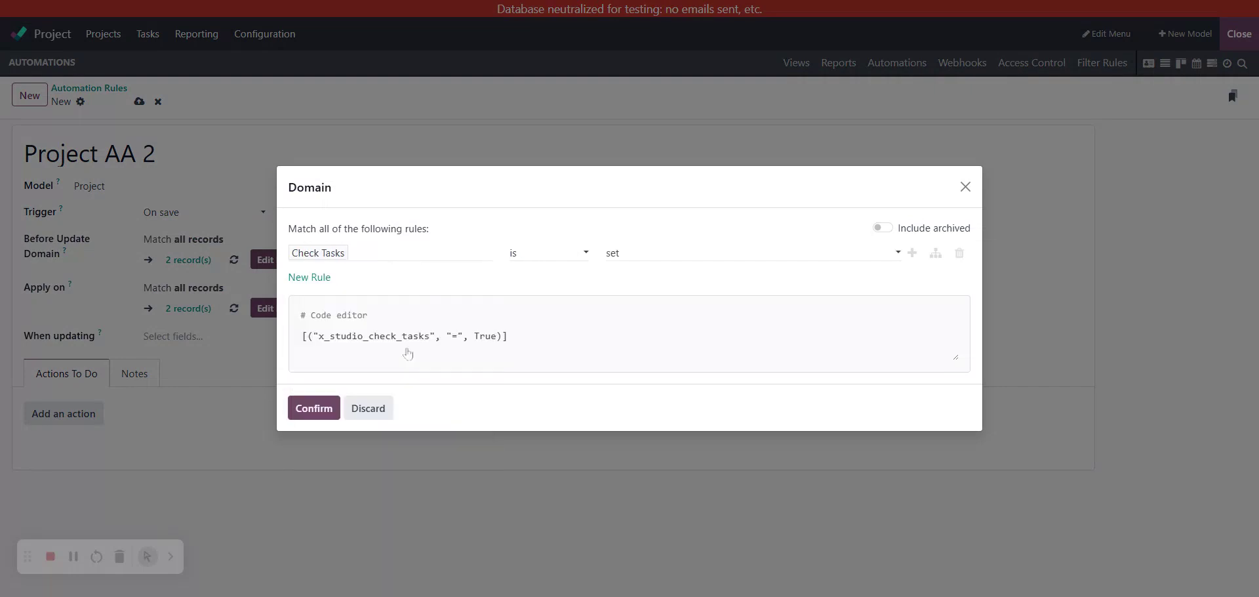
pyautogui.click(543, 268)
pyautogui.click(314, 408)
# - Add a rule on the Tasks > Stage field to the Apply on domain
pyautogui.click(268, 329)
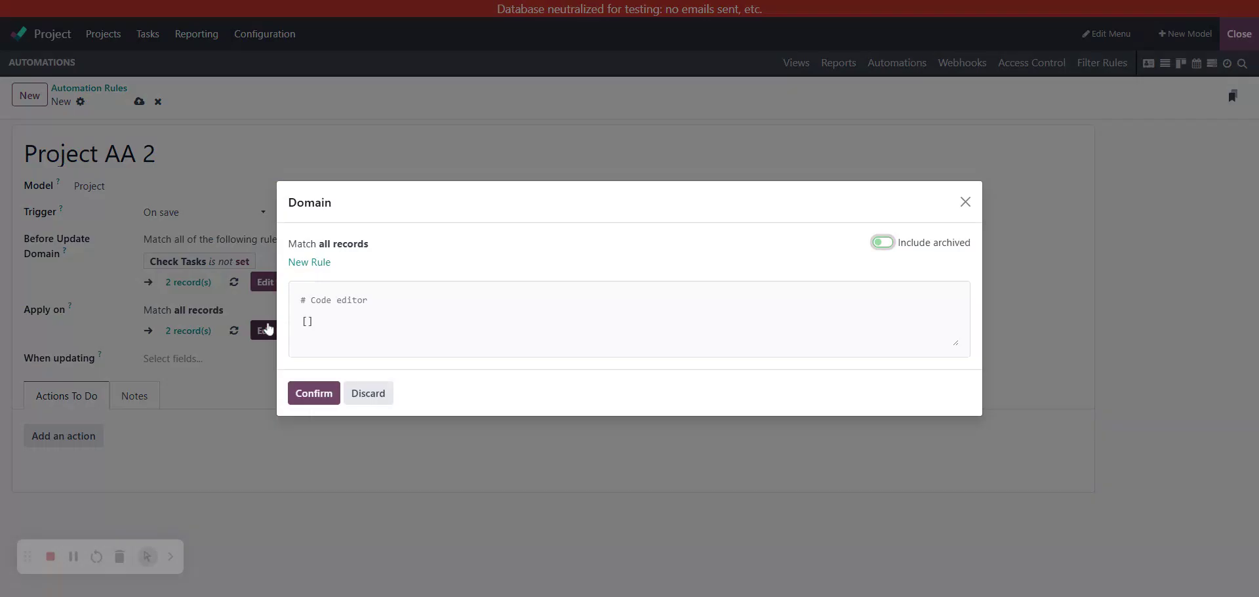
pyautogui.click(321, 263)
pyautogui.click(388, 262)
pyautogui.write('task')
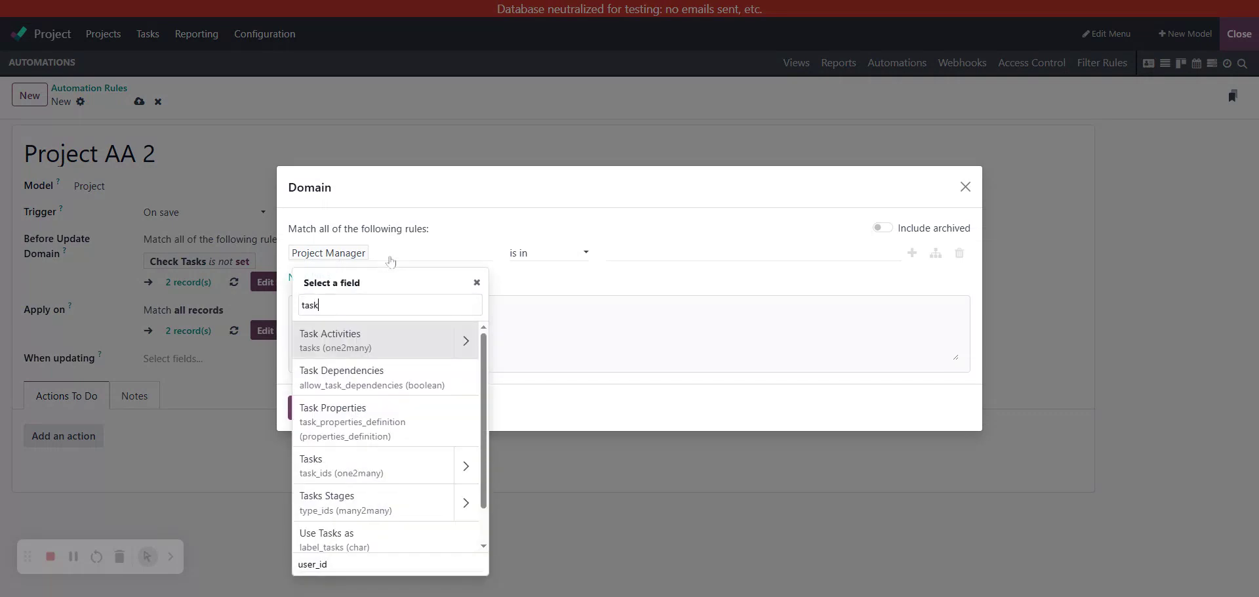
pyautogui.click(466, 466)
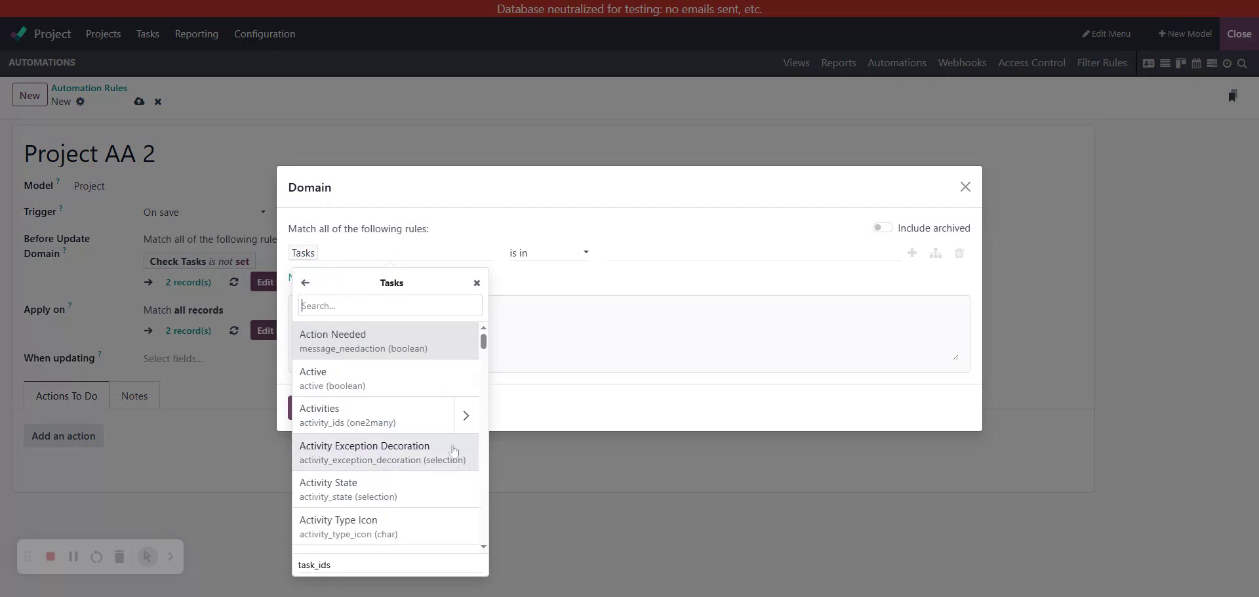
pyautogui.write('s > Stag')
pyautogui.click(384, 344)
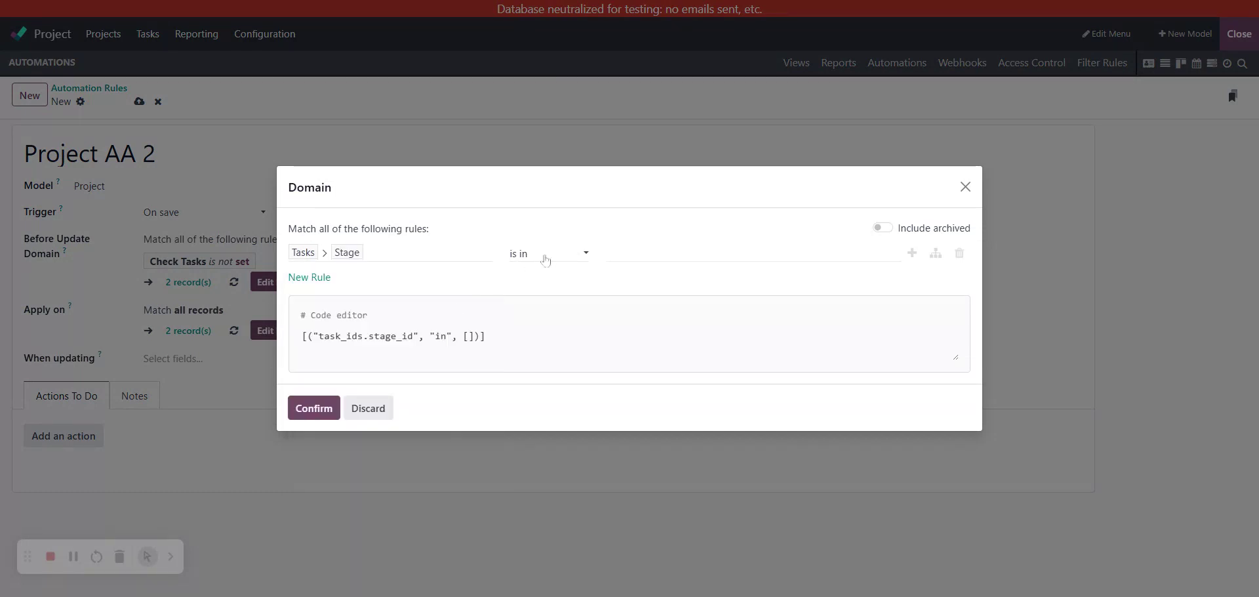
# - Set the Apply on stage condition to is not in New and In Progress, and confirm the domain
pyautogui.click(639, 258)
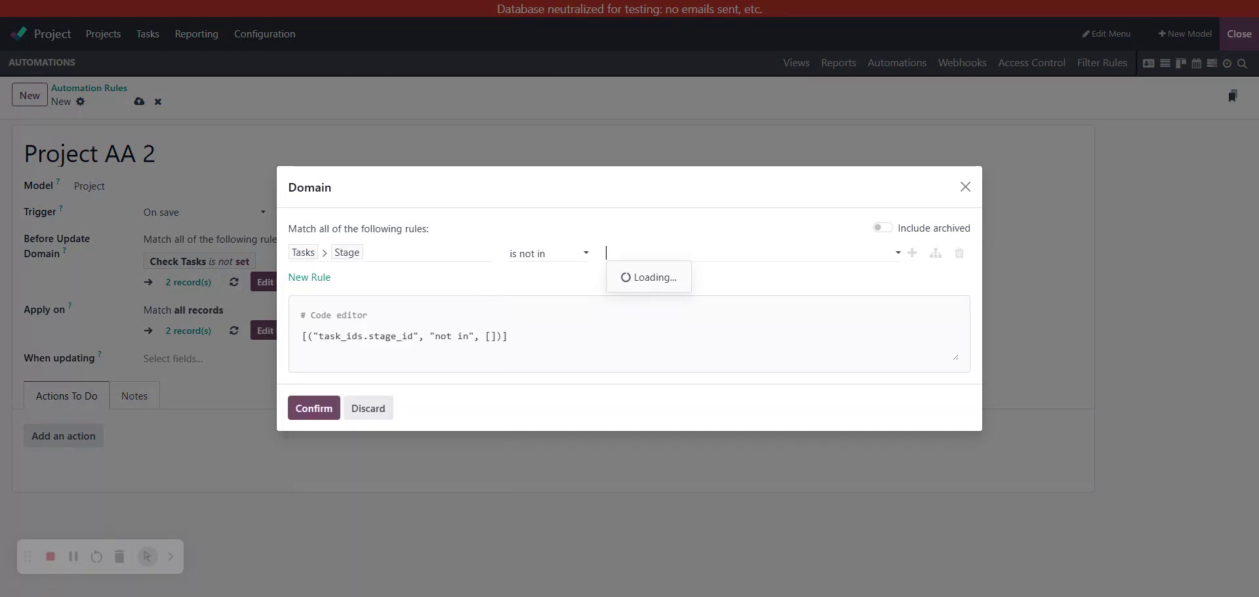
pyautogui.click(642, 275)
pyautogui.click(698, 260)
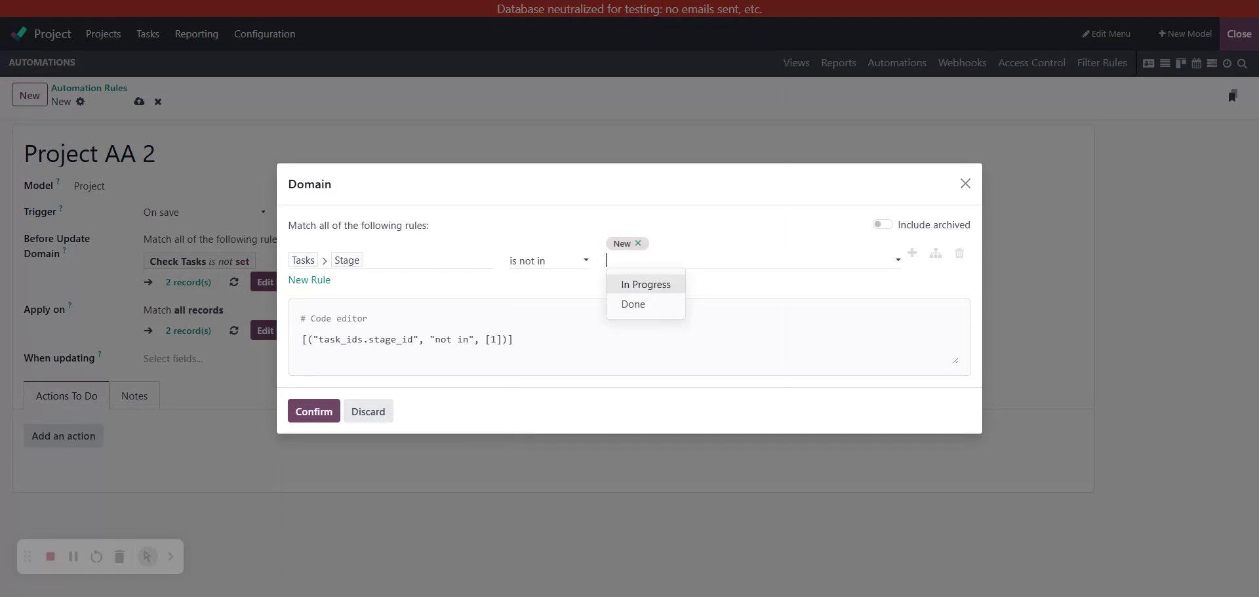
pyautogui.click(670, 284)
pyautogui.click(307, 412)
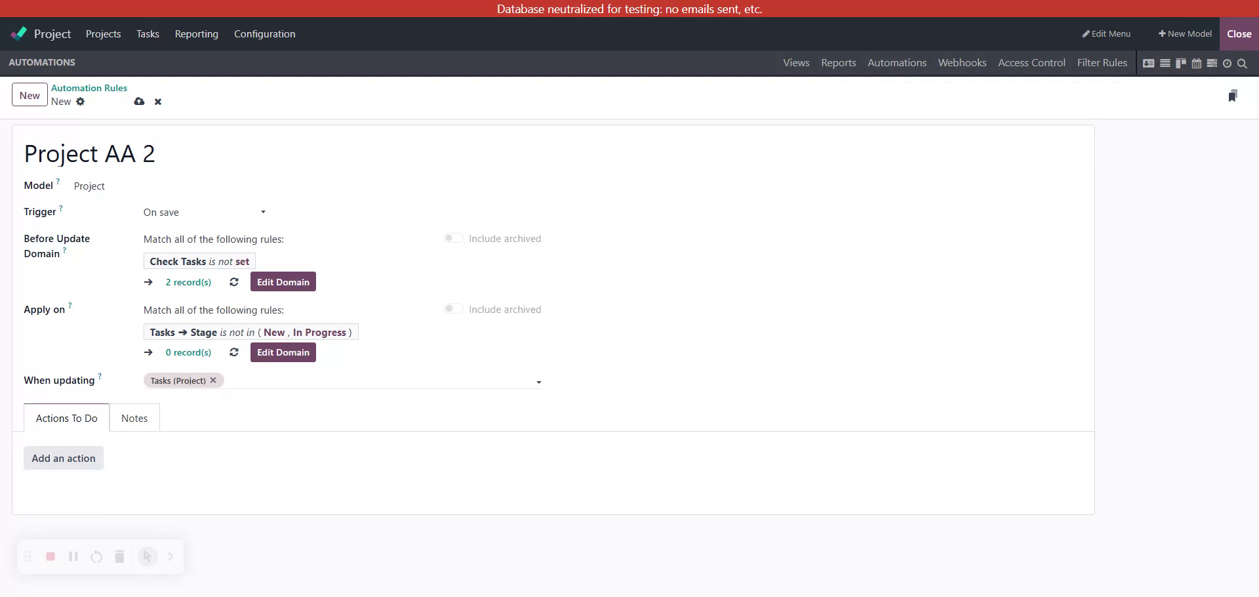
# - Add Check Tasks (Project) to the When updating fields of Project AA 2
pyautogui.click(288, 381)
pyautogui.write('check')
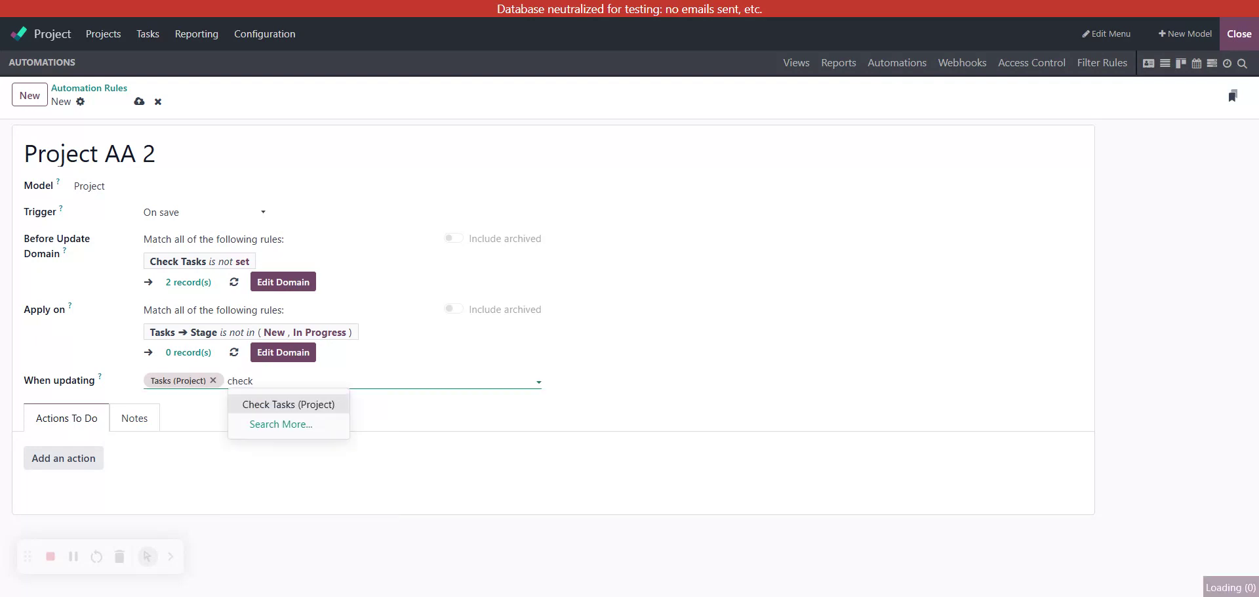
pyautogui.click(285, 406)
# - Add an Update Record action setting Stage to Done, and return to the automation rules list
pyautogui.click(66, 459)
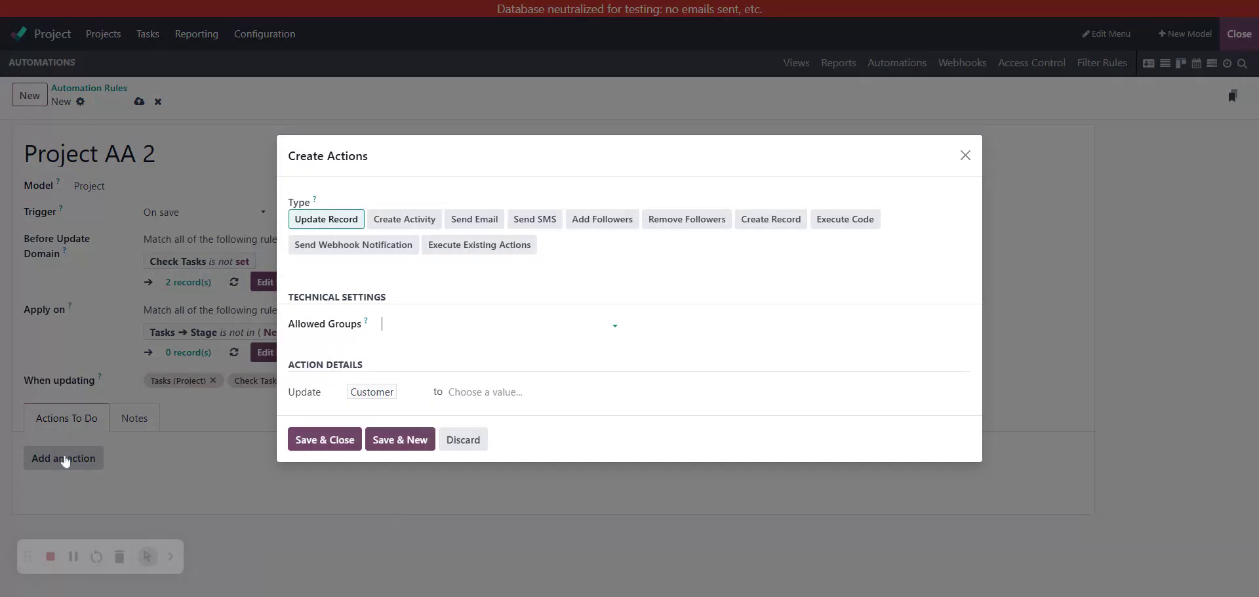
pyautogui.click(398, 392)
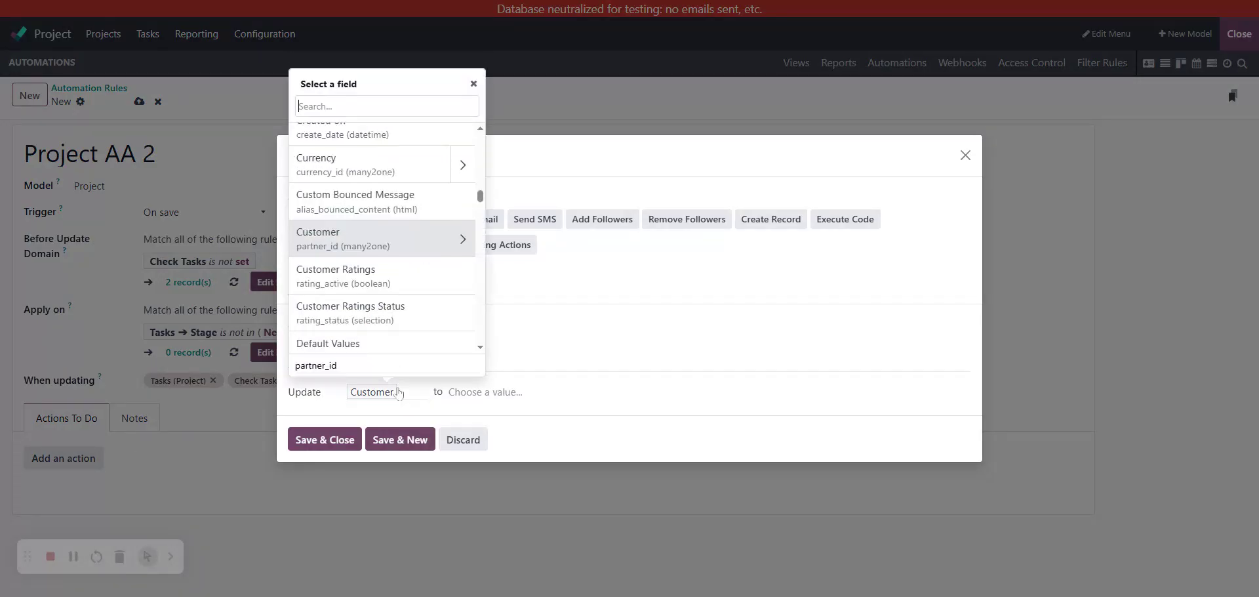
pyautogui.write('stage')
pyautogui.click(366, 140)
pyautogui.click(493, 391)
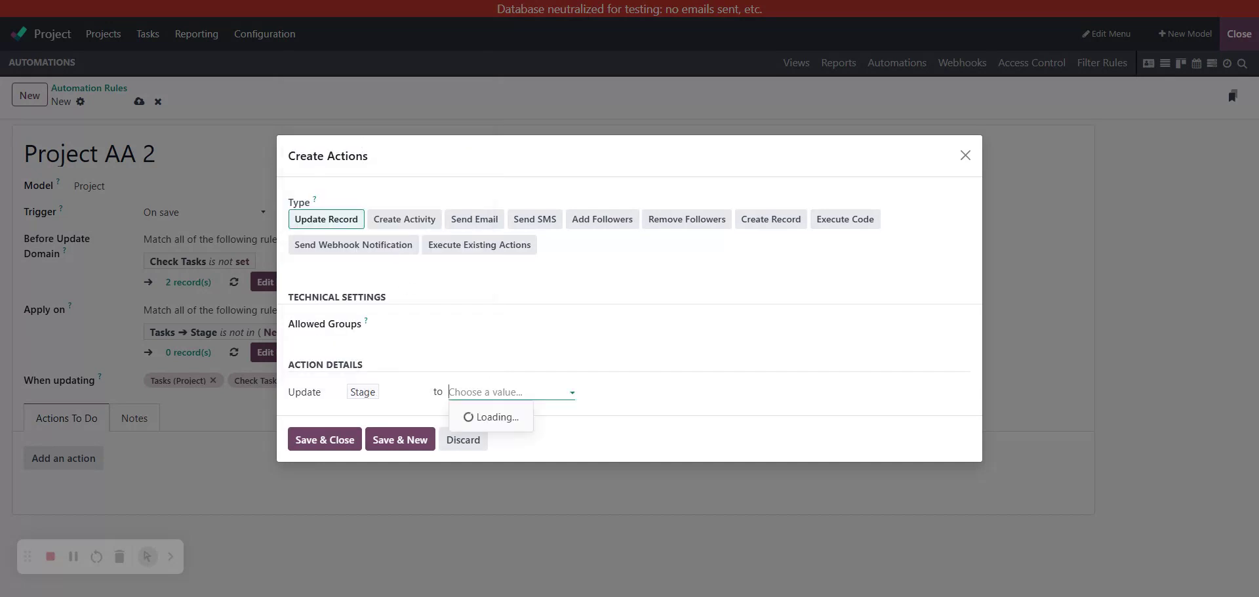
pyautogui.click(478, 455)
pyautogui.click(340, 438)
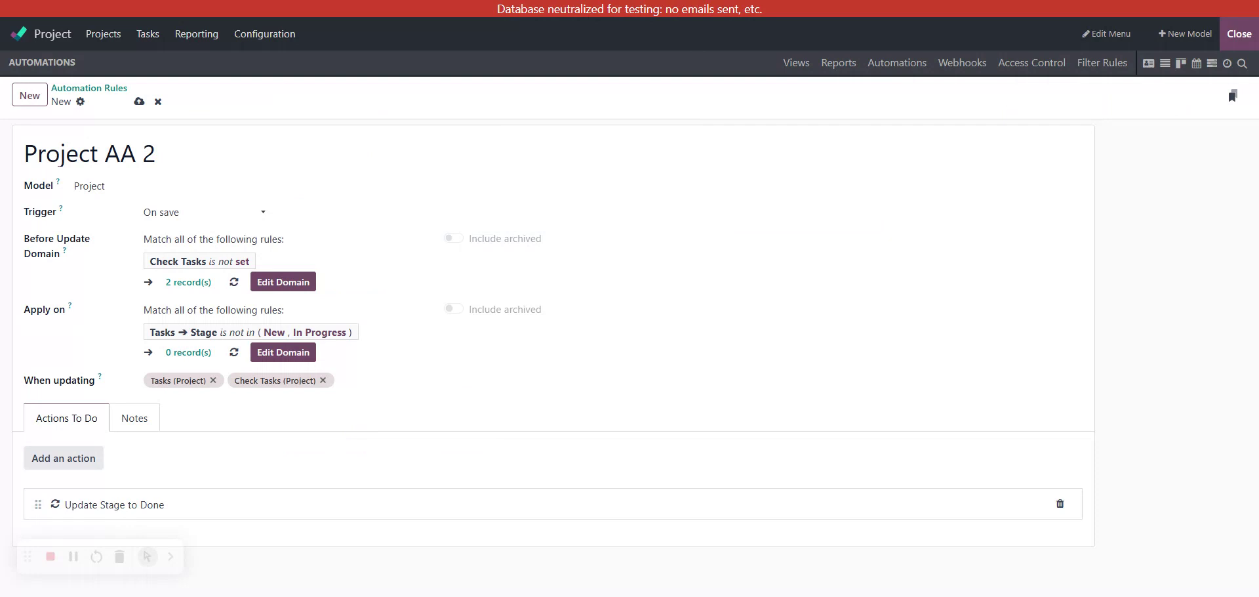
pyautogui.click(77, 91)
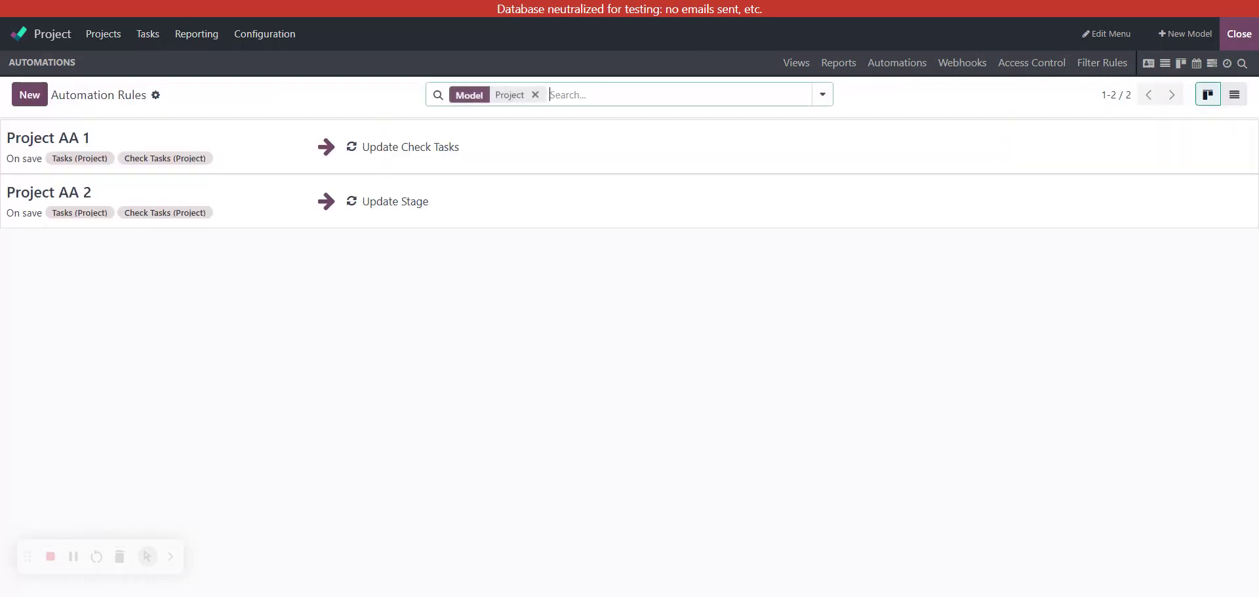
# - Clear the Project model filter from the rules list and start a new automation rule named REverse task AA
pyautogui.click(539, 96)
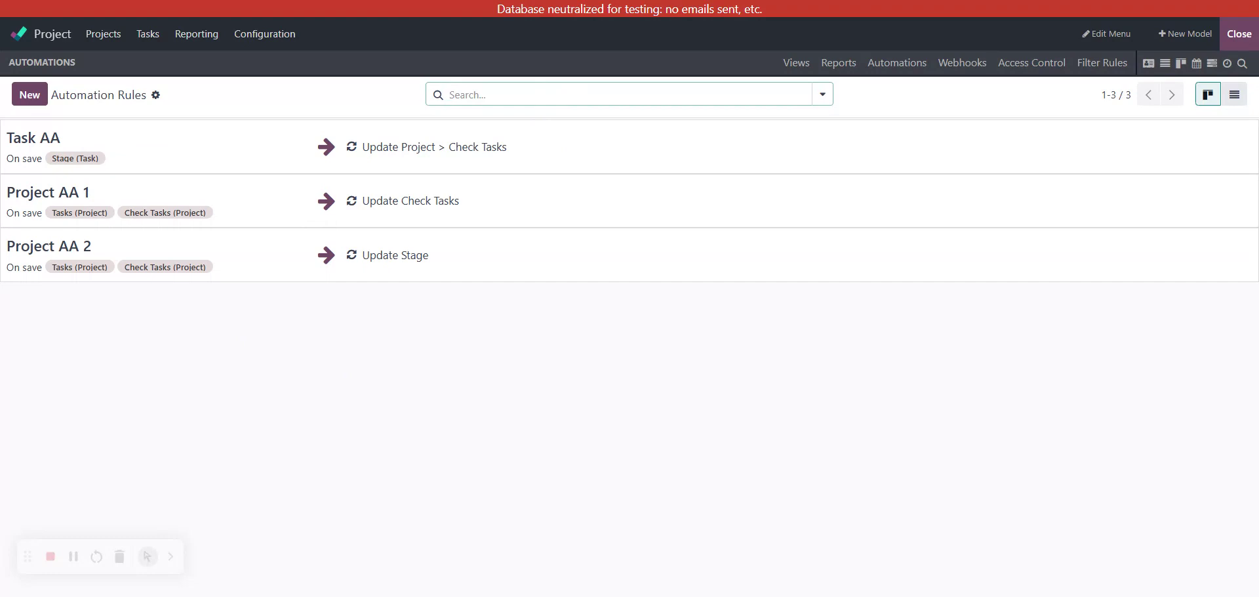
pyautogui.click(30, 94)
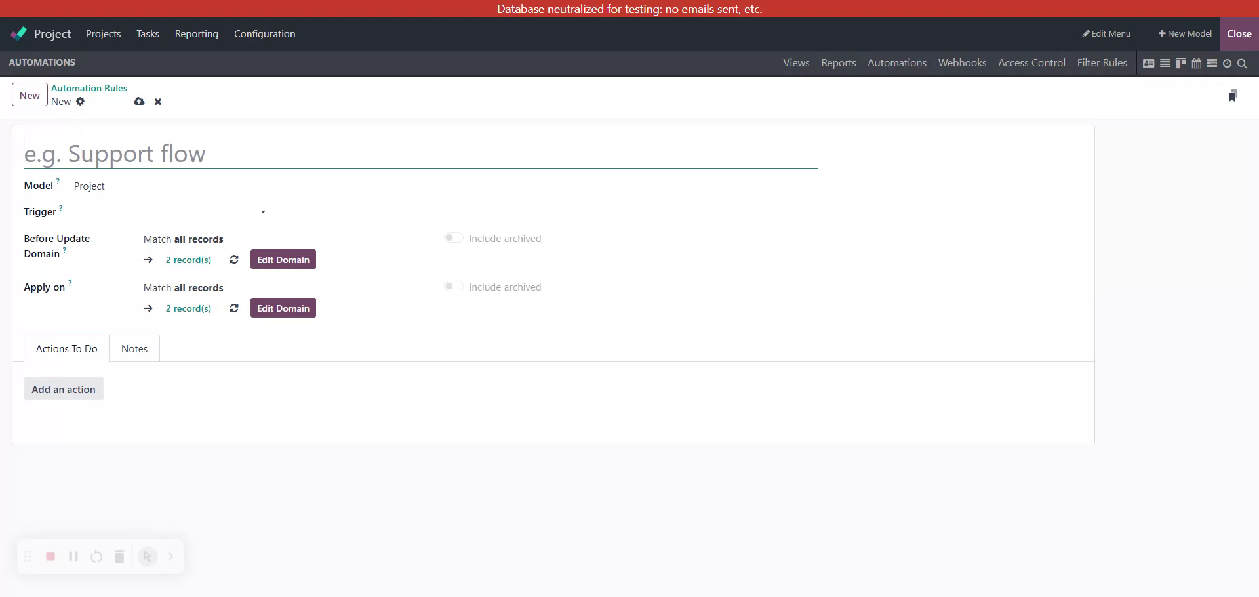
pyautogui.write('REversw')
pyautogui.press('BackSpace')
pyautogui.write('w')
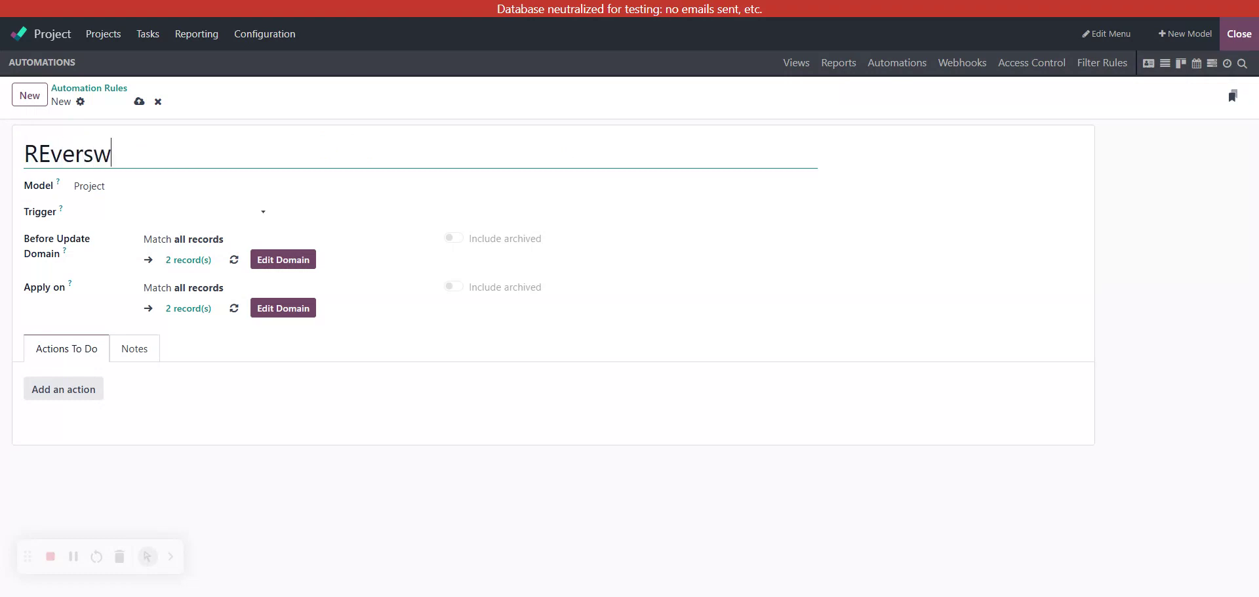
pyautogui.write('e')
pyautogui.press('BackSpace')
pyautogui.press('BackSpace')
pyautogui.write('e task')
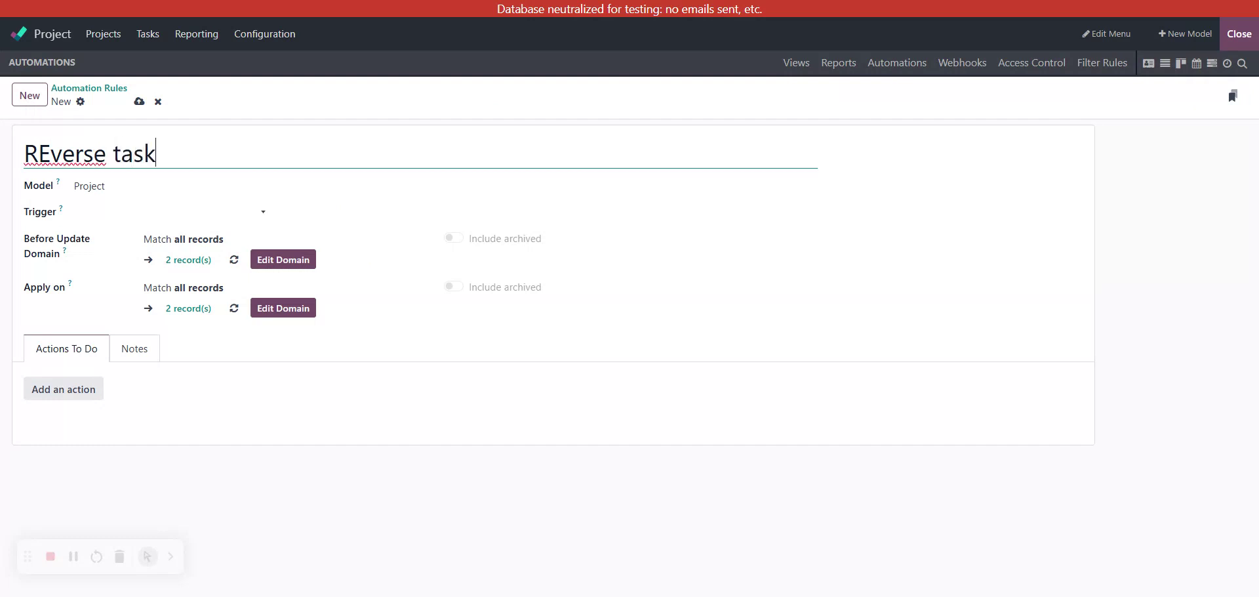
pyautogui.write(' AA')
pyautogui.press('Tab')
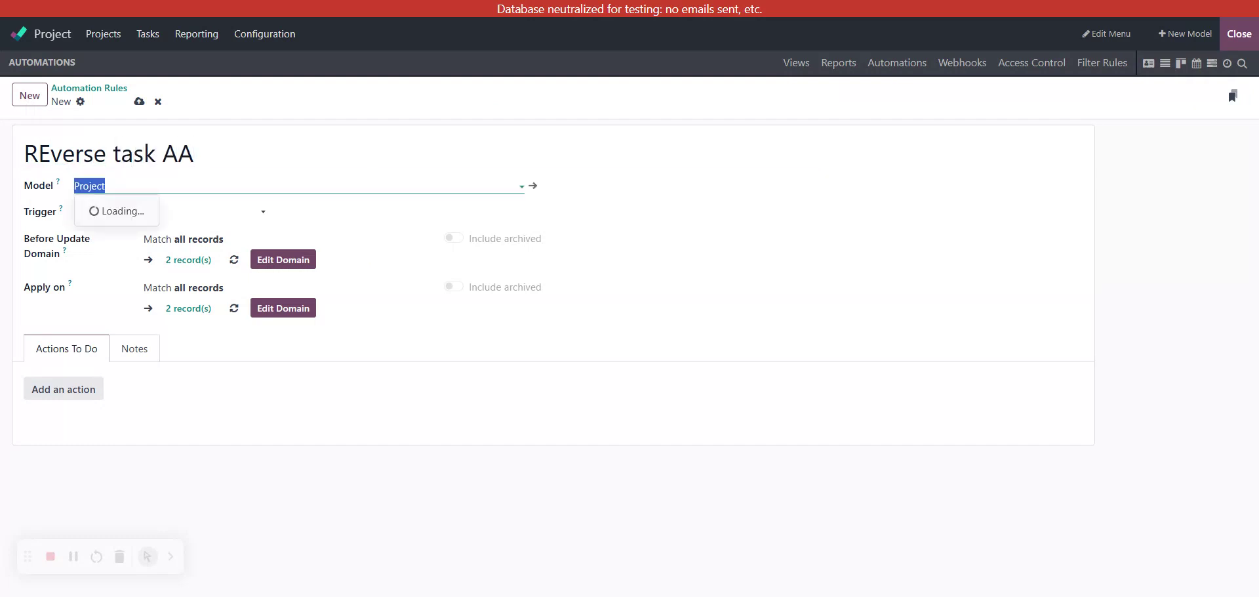
# - Set the rule's model to Task with the On save trigger, and its Before Update Domain to Project > Stage is in Done
pyautogui.write('tas')
pyautogui.click(137, 212)
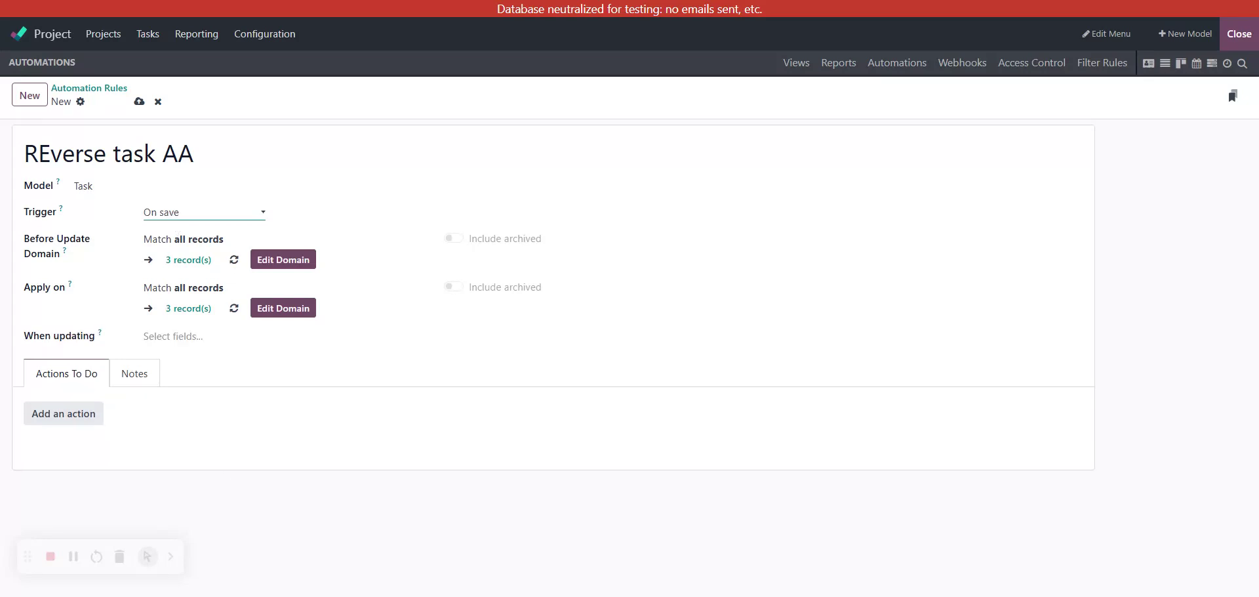
pyautogui.click(262, 258)
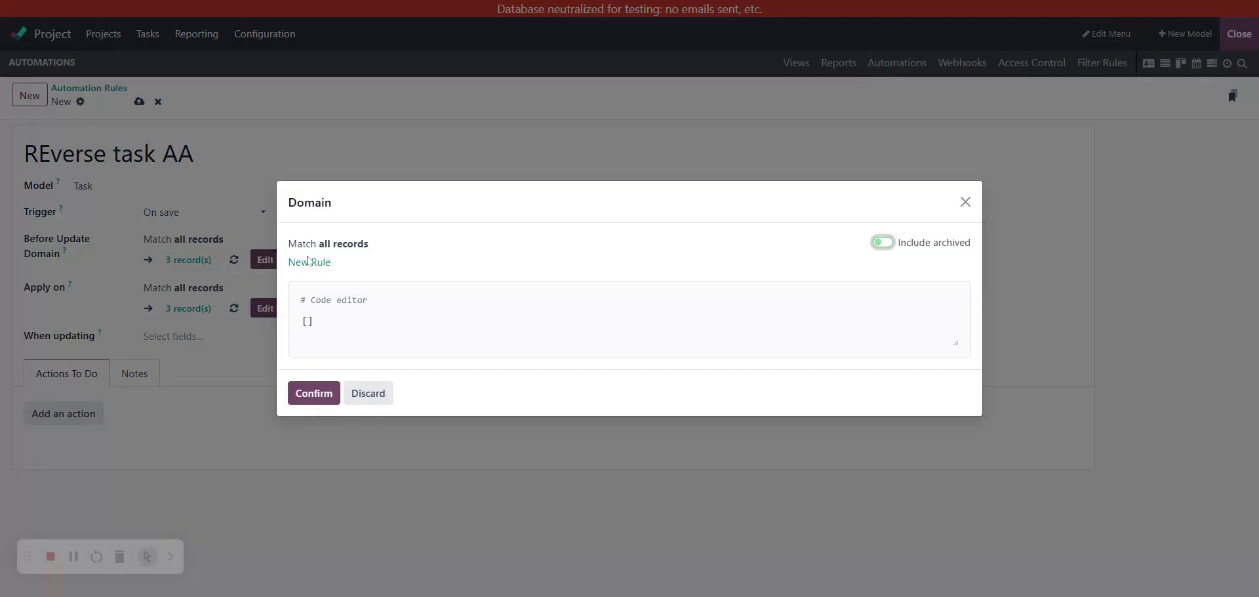
pyautogui.click(394, 261)
pyautogui.write('proje')
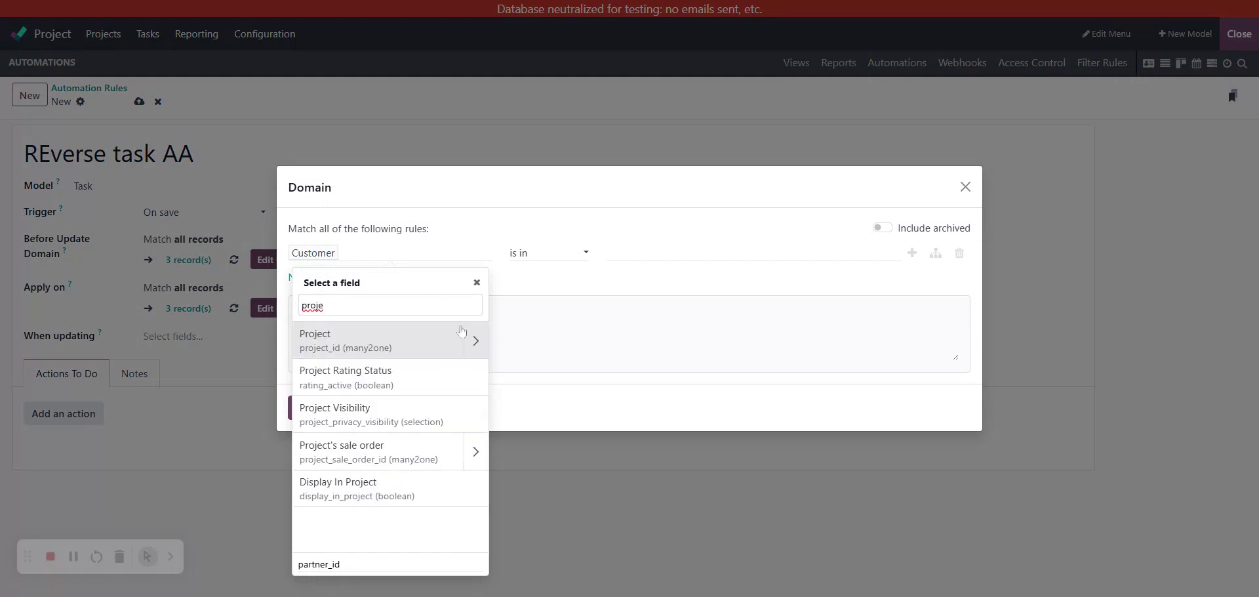
pyautogui.click(475, 341)
pyautogui.write('stag')
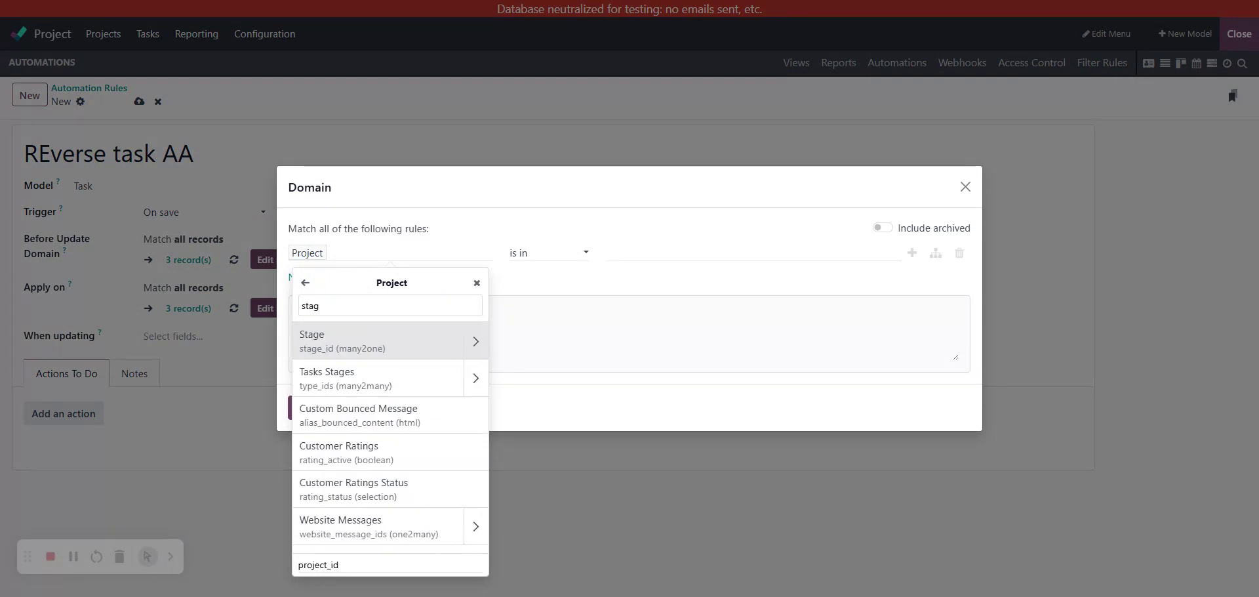
pyautogui.click(382, 337)
pyautogui.click(613, 253)
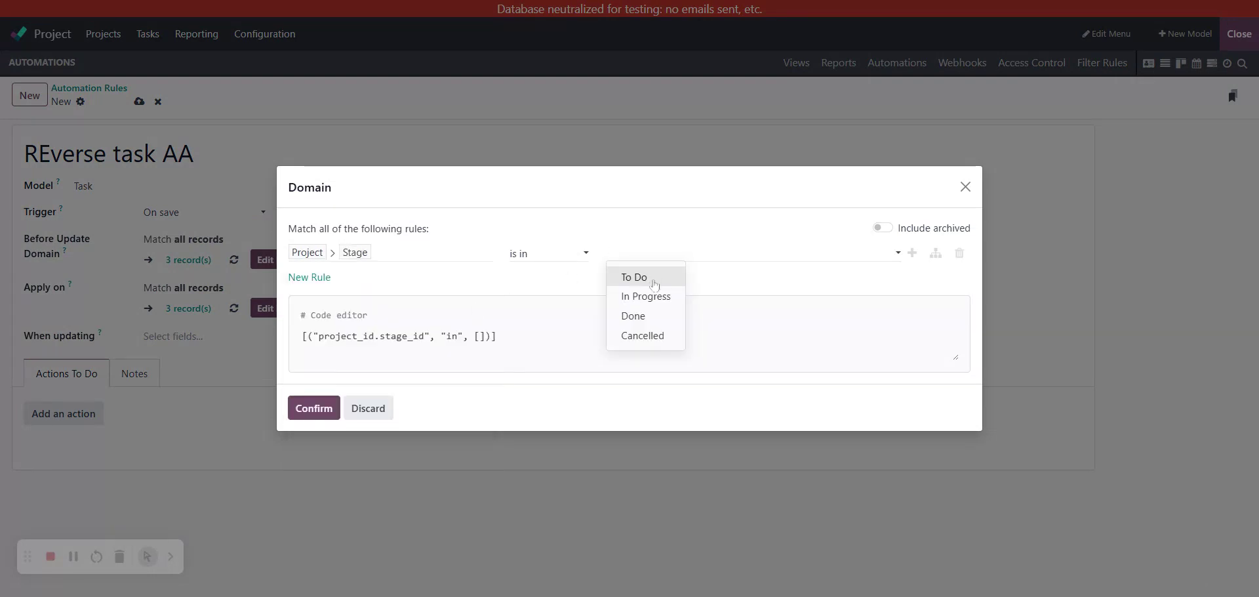
pyautogui.click(649, 321)
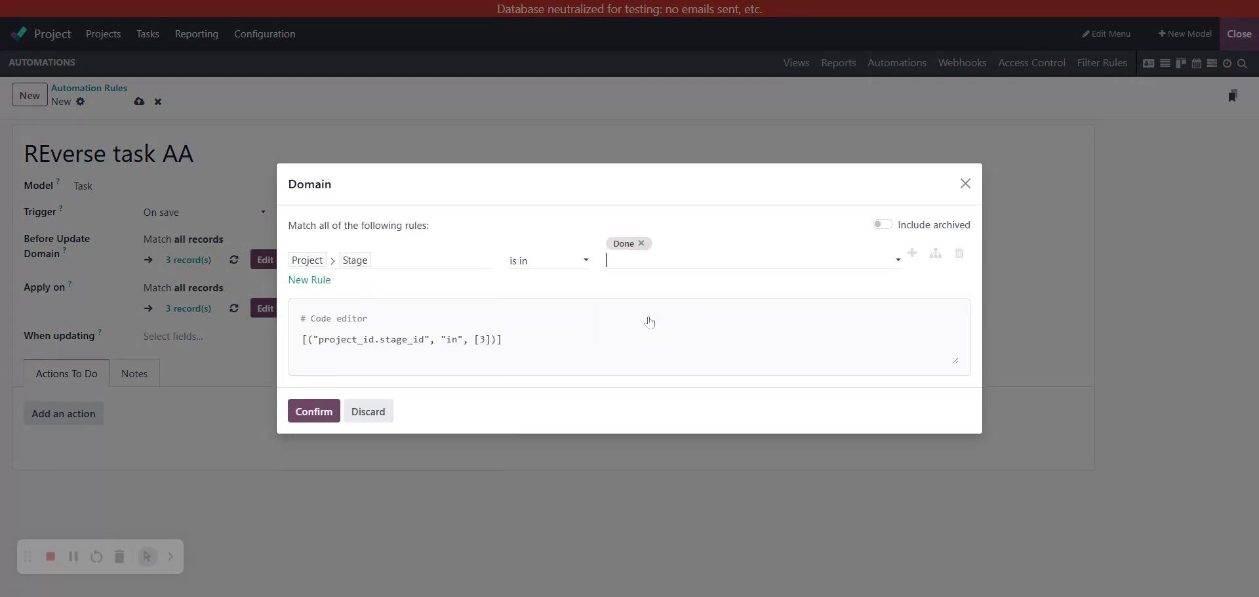
pyautogui.click(313, 408)
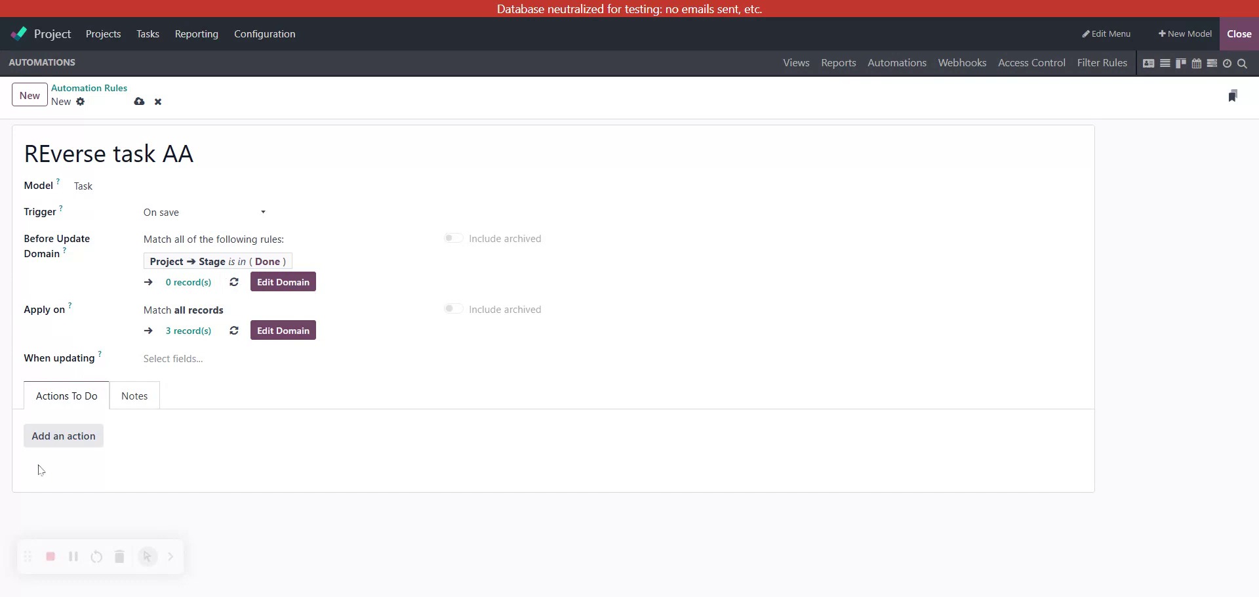
# - Set the rule's Apply on domain to Stage is not in Done, and confirm it
pyautogui.click(275, 338)
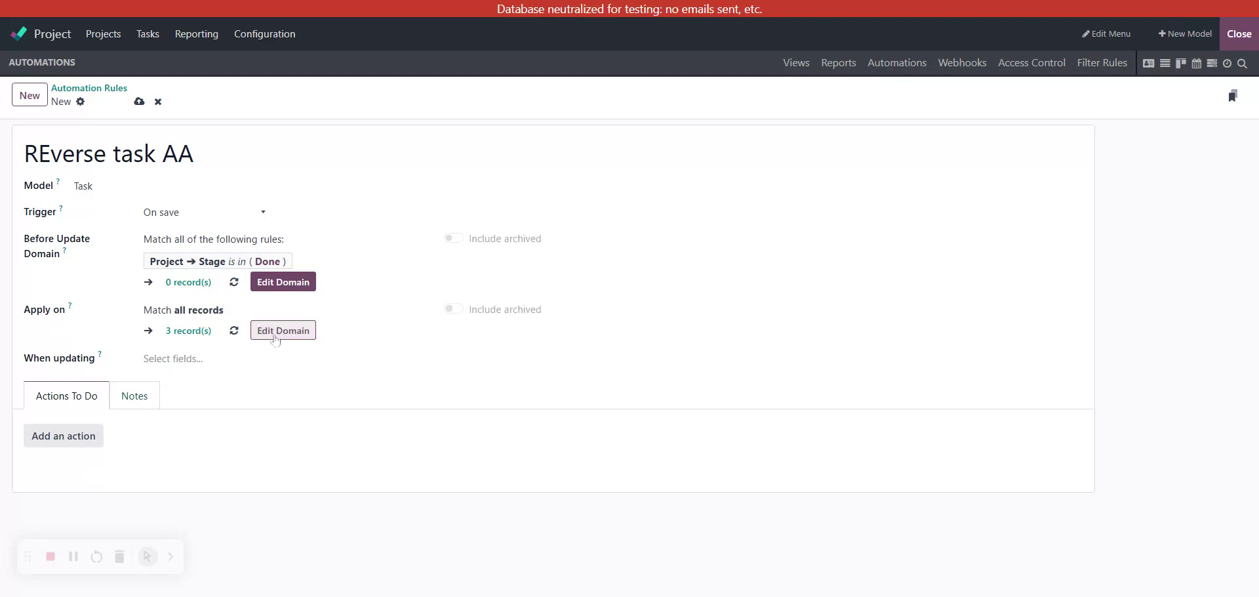
pyautogui.click(319, 263)
pyautogui.click(369, 262)
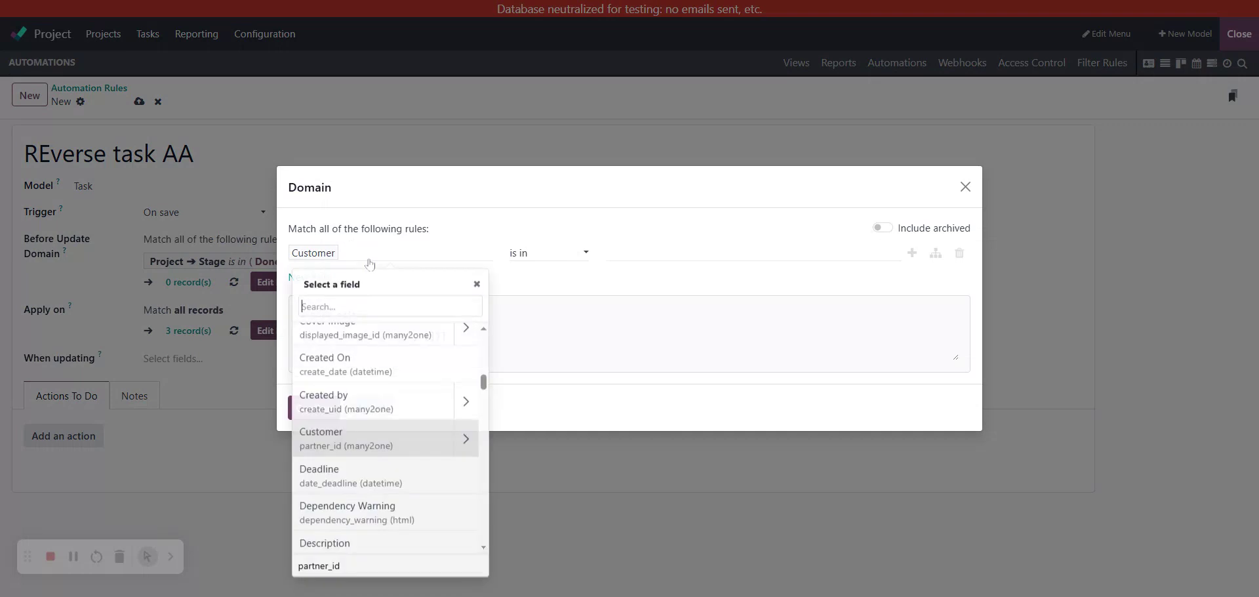
pyautogui.write('ar')
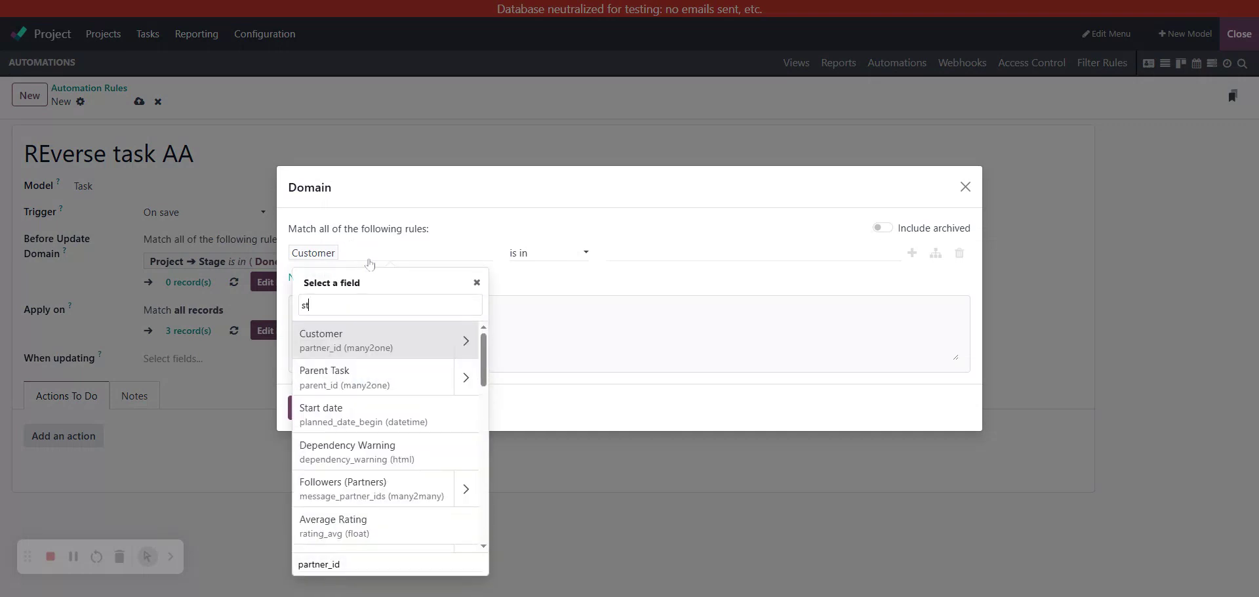
pyautogui.write('ag')
pyautogui.click(384, 334)
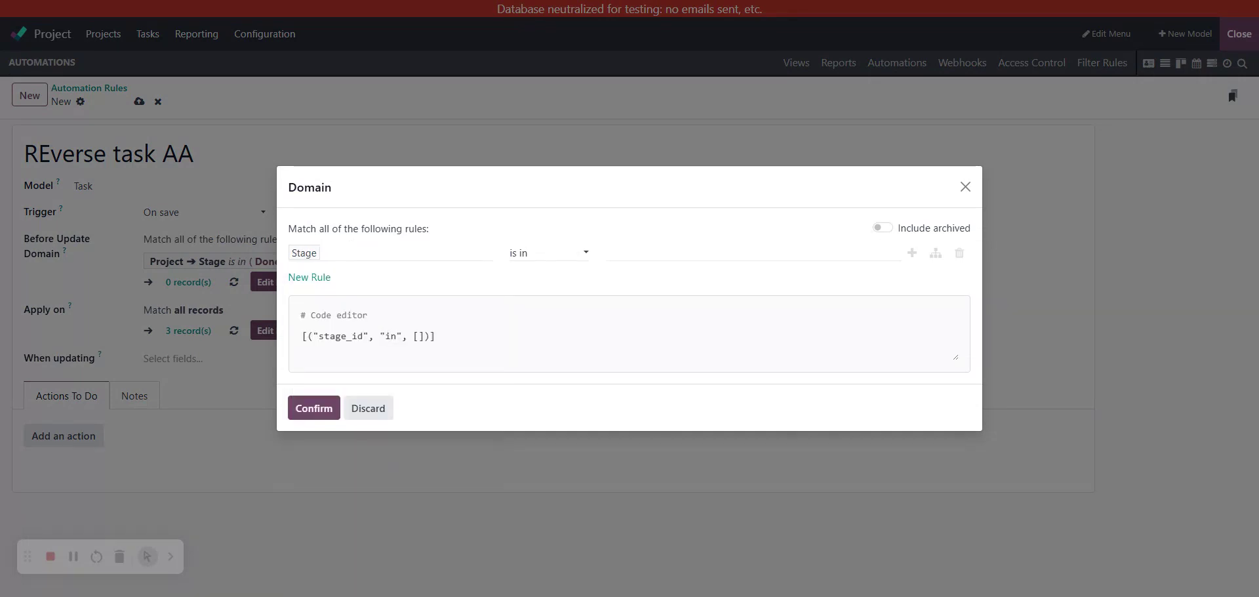
pyautogui.click(568, 253)
pyautogui.click(567, 274)
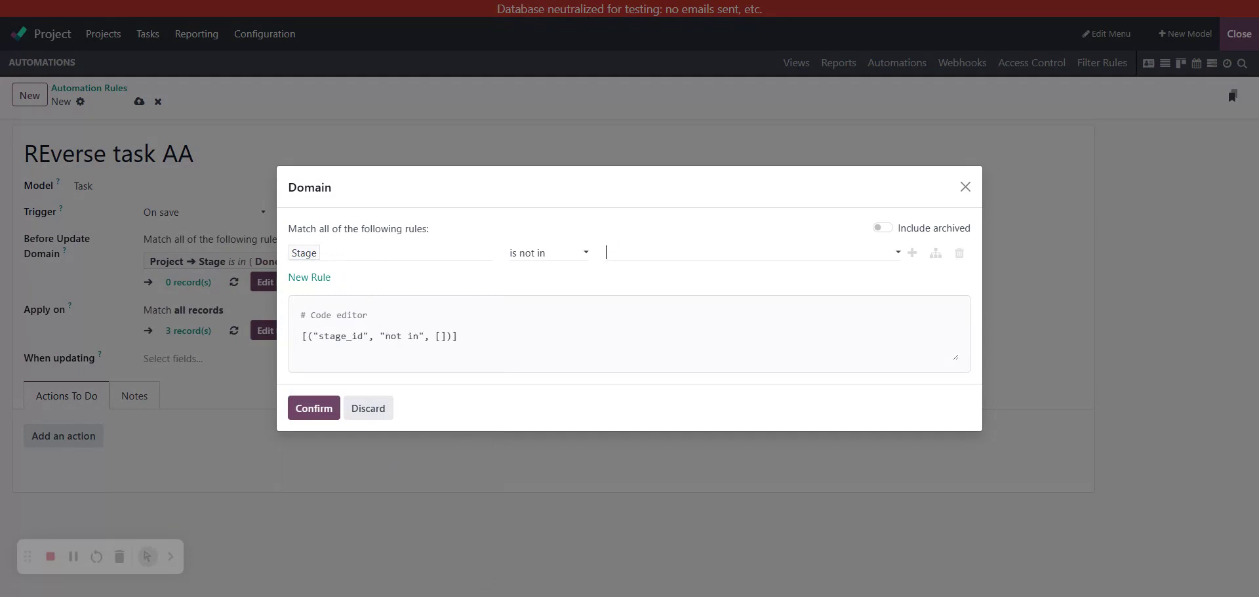
pyautogui.click(616, 255)
pyautogui.click(633, 315)
pyautogui.click(321, 415)
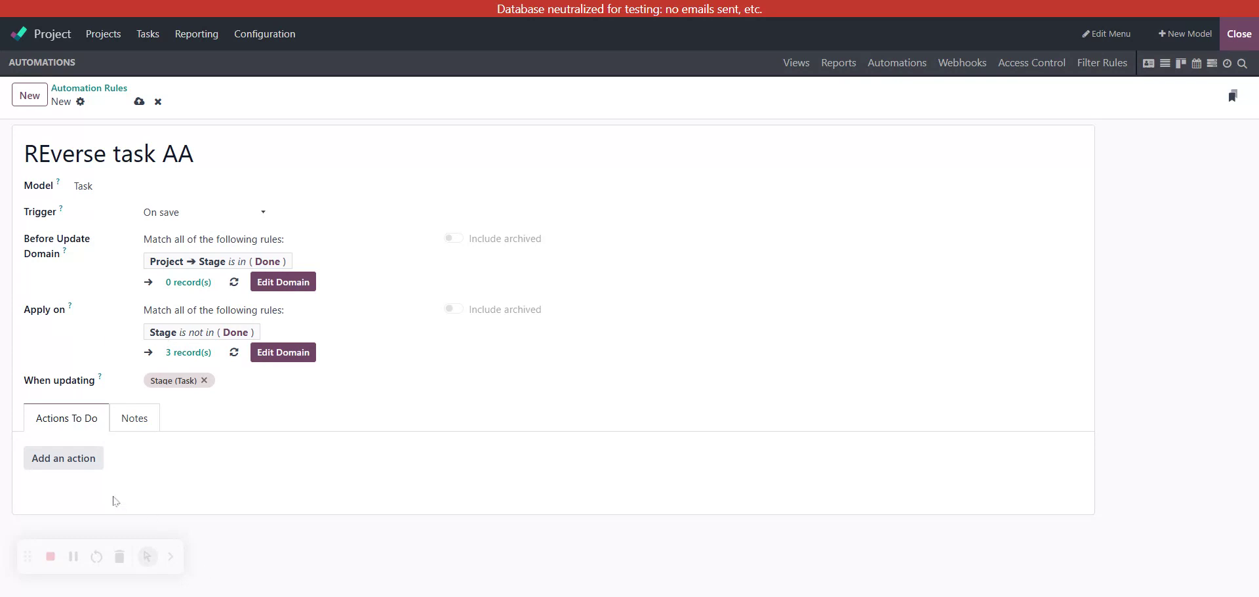
# - Add an Update Record action that sets Project > Stage to In Progress
pyautogui.click(67, 459)
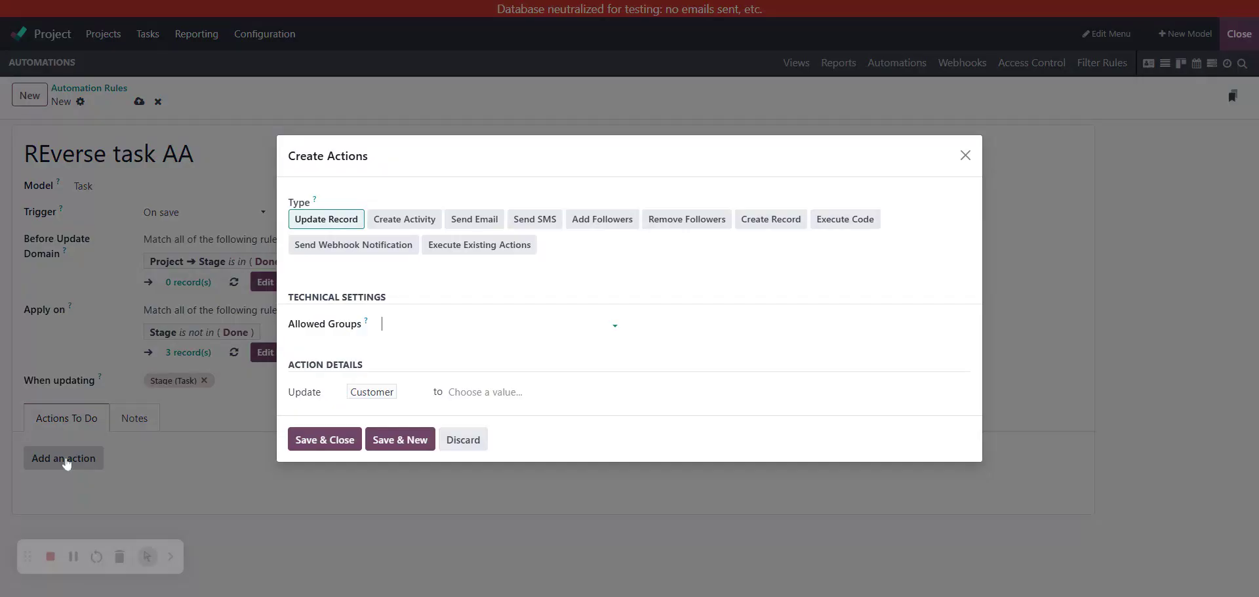
pyautogui.click(396, 394)
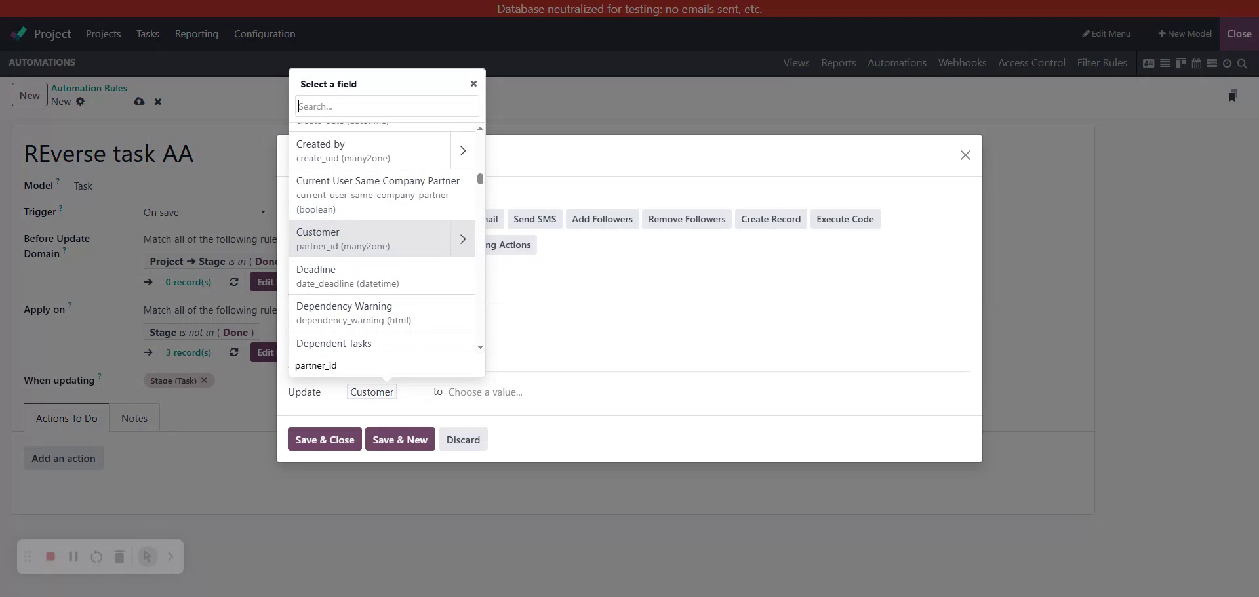
pyautogui.write('projke')
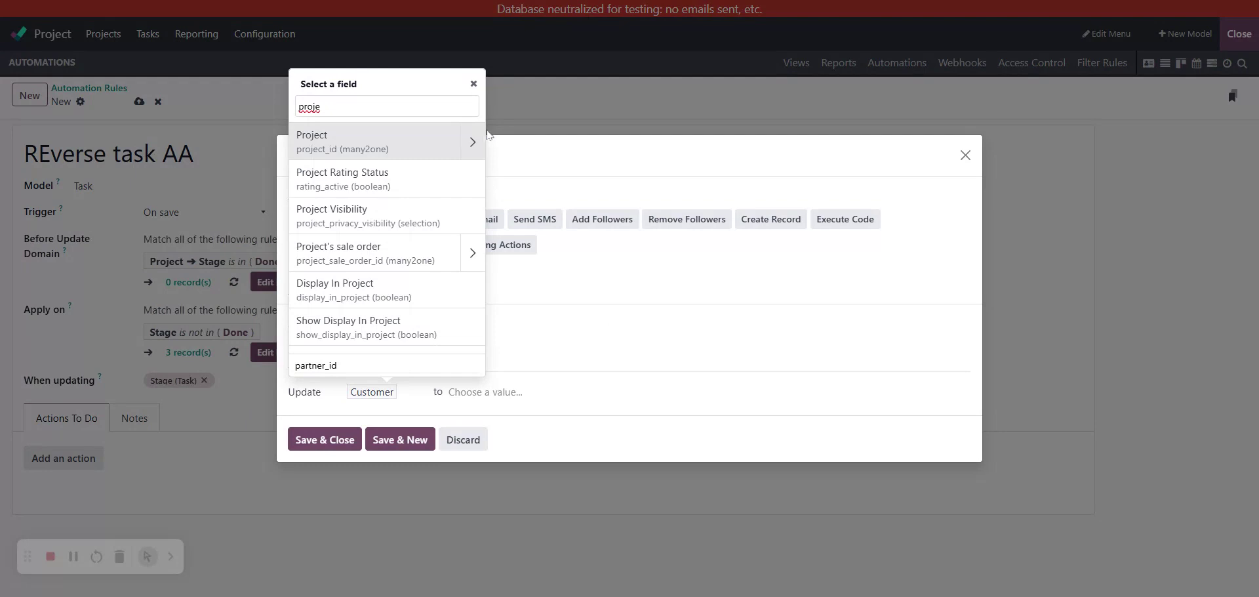
pyautogui.click(482, 139)
pyautogui.write('stag')
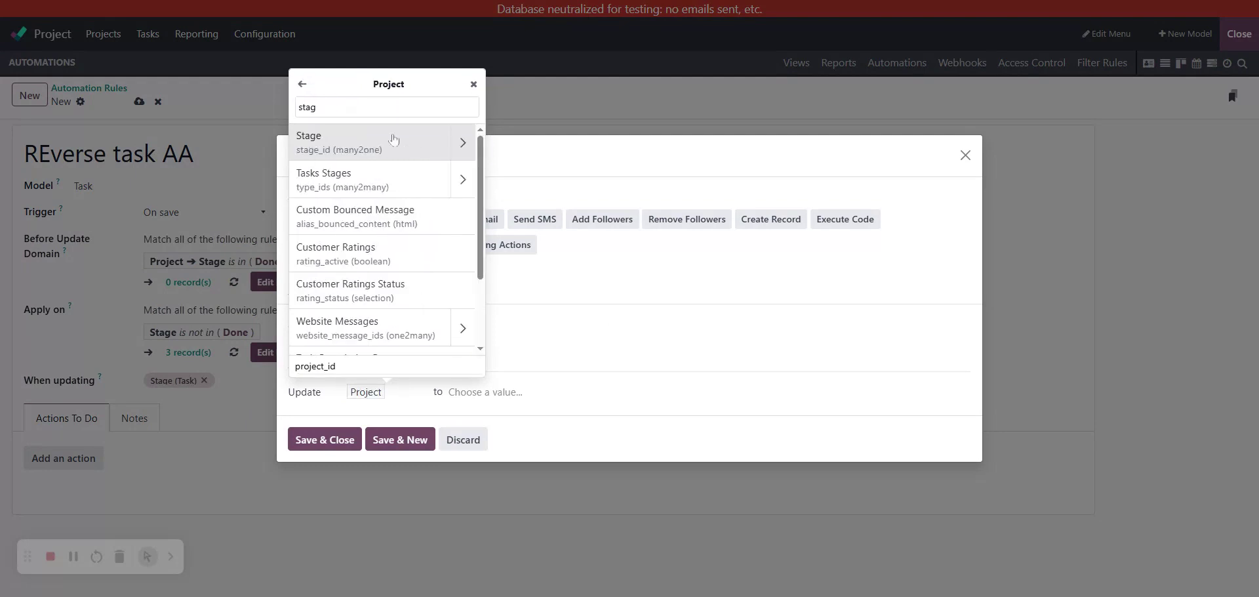
pyautogui.click(400, 141)
pyautogui.click(498, 392)
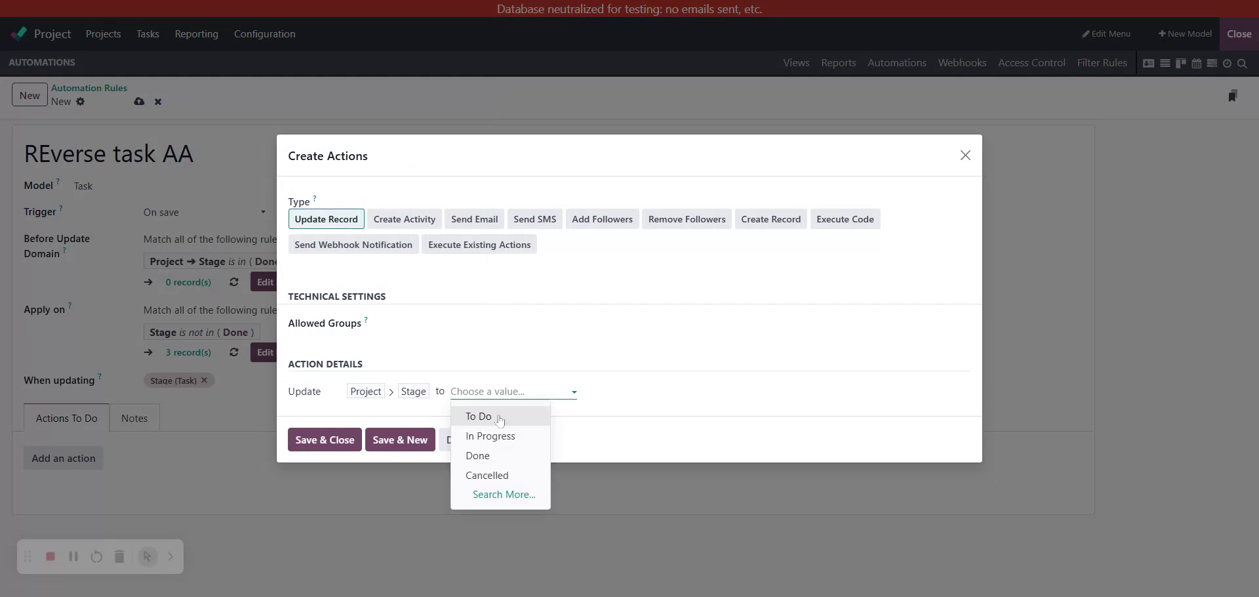
pyautogui.click(499, 417)
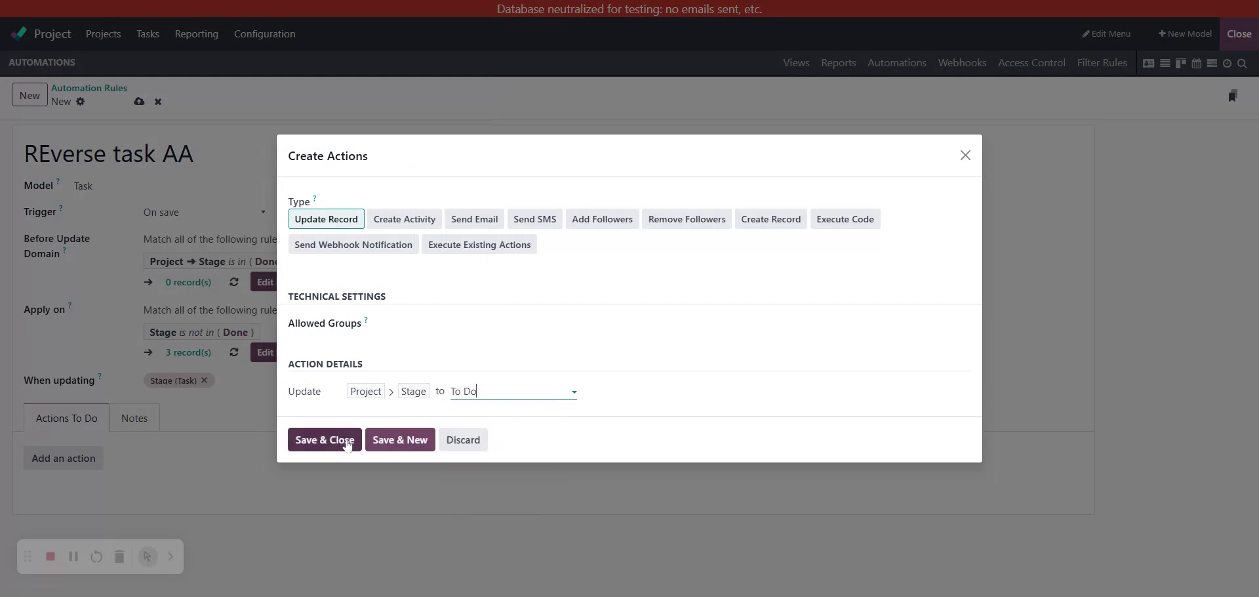
pyautogui.click(491, 393)
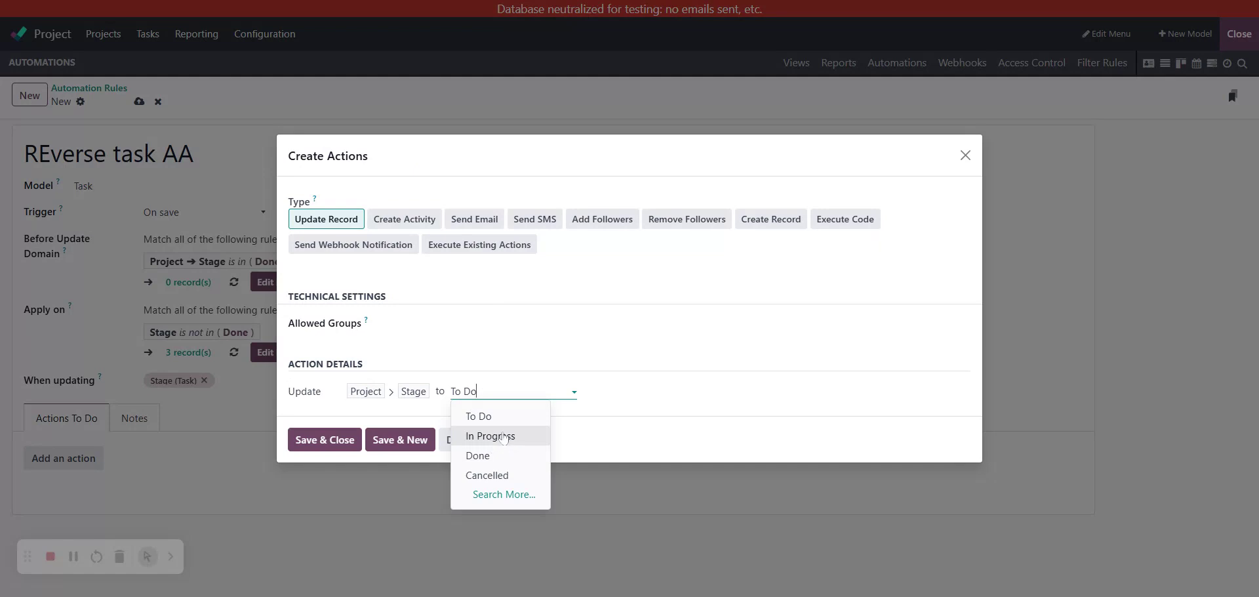
pyautogui.click(503, 434)
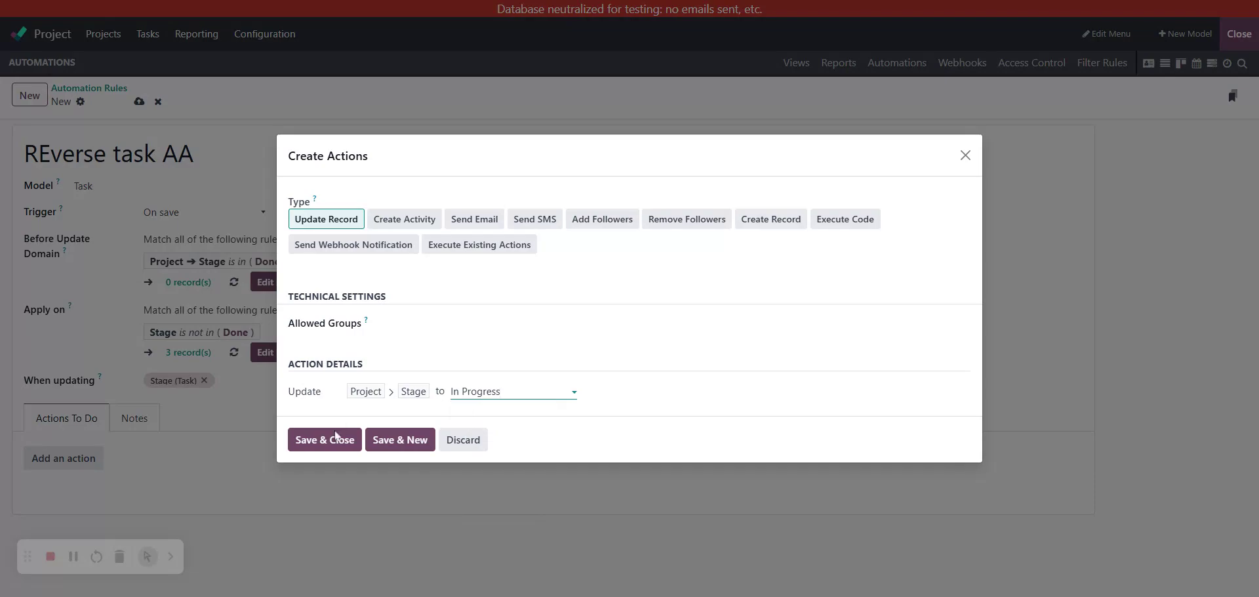
pyautogui.click(336, 437)
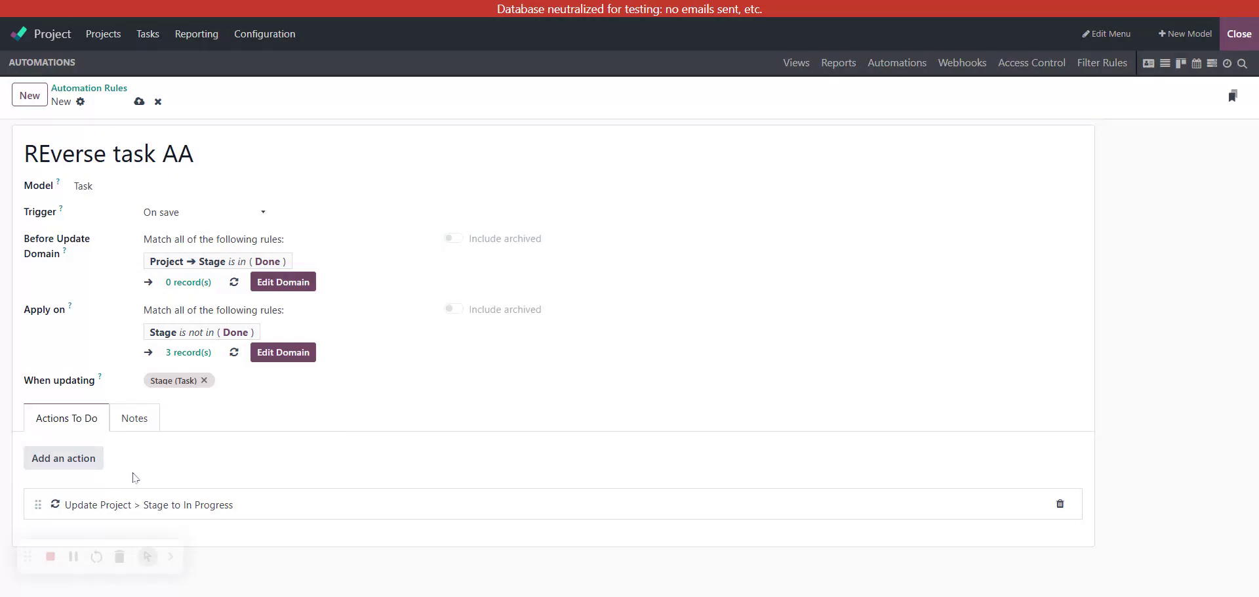
# - Add an Update Record action setting Project > Check Tasks to No (False), and return to the automation rules list
pyautogui.click(38, 461)
pyautogui.click(396, 392)
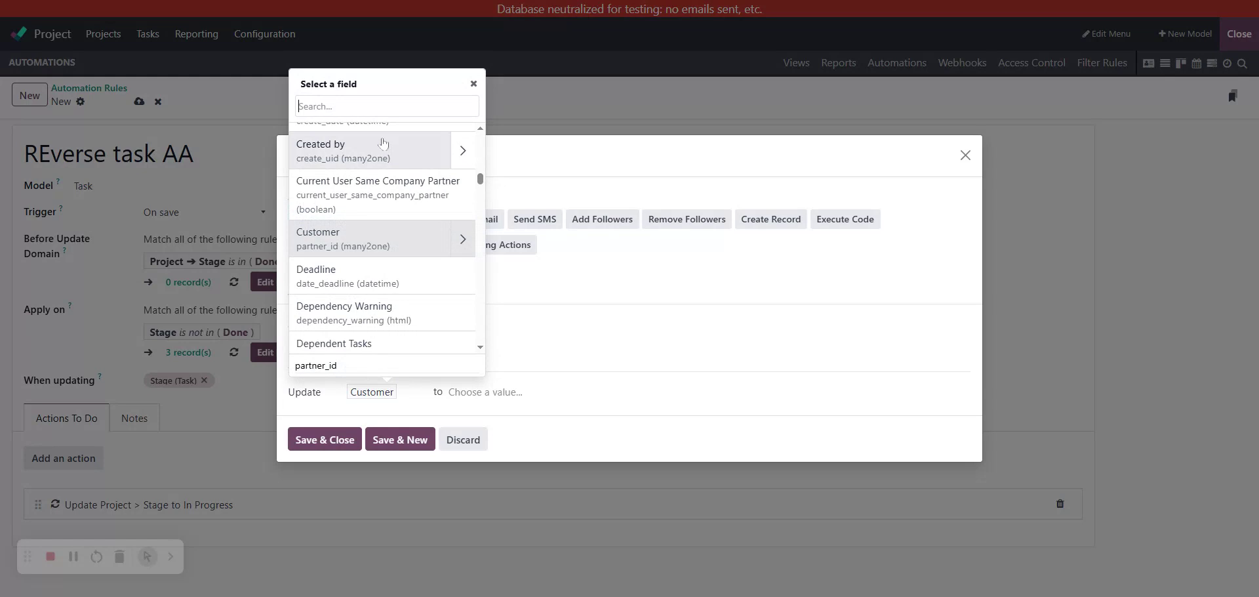
pyautogui.write('pro')
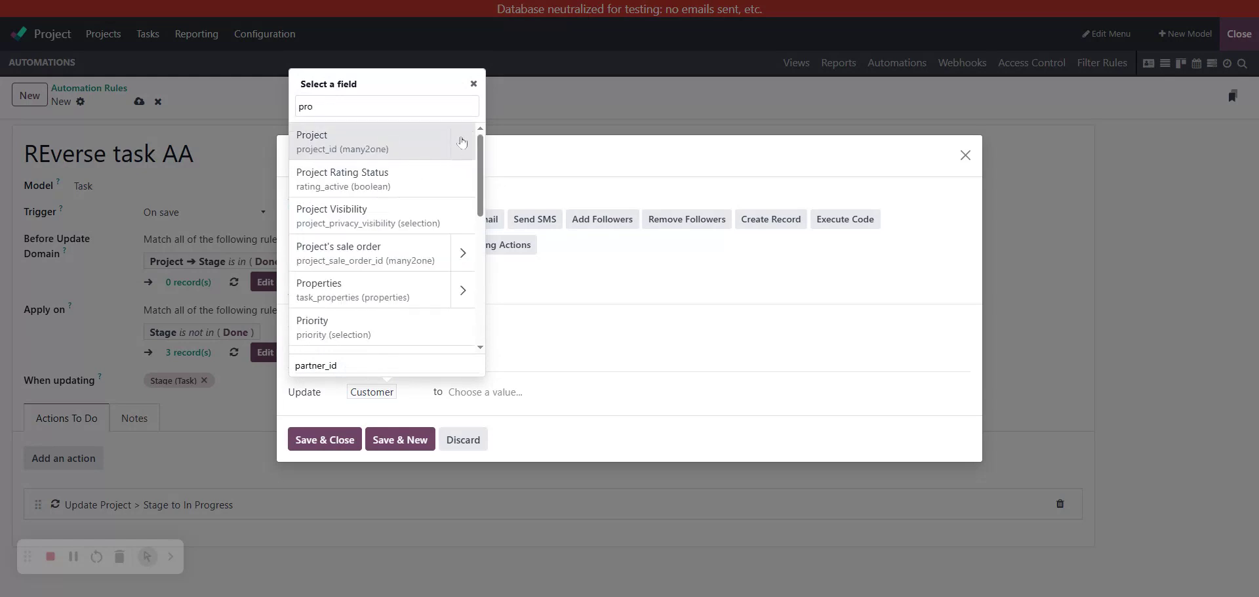
pyautogui.click(462, 143)
pyautogui.write('che')
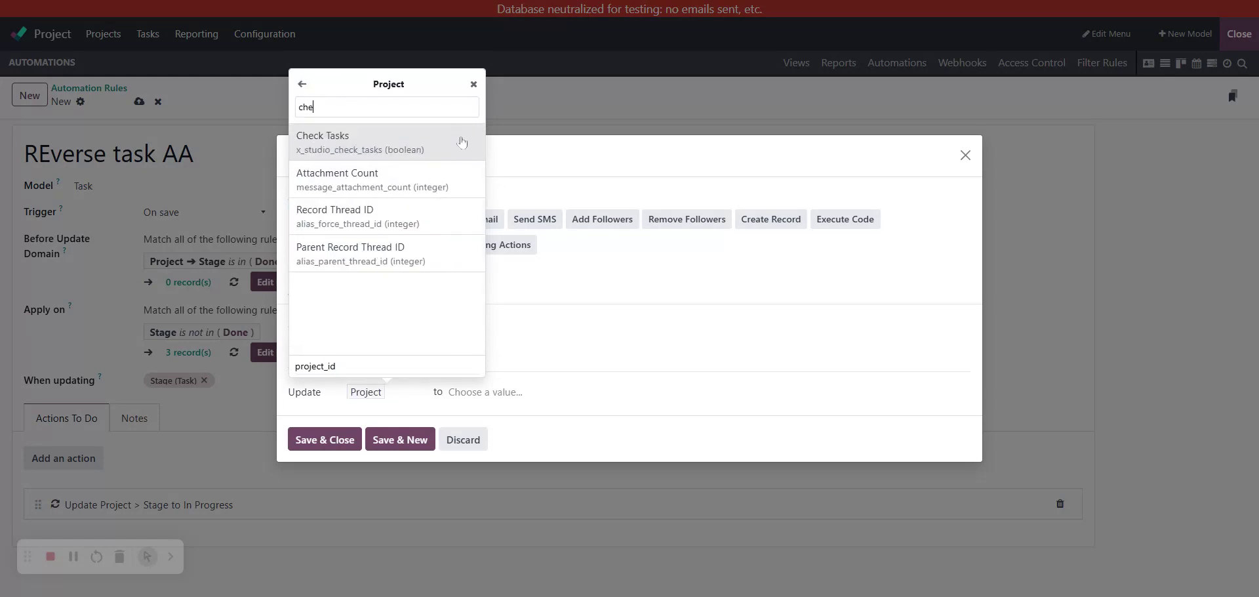
pyautogui.click(417, 150)
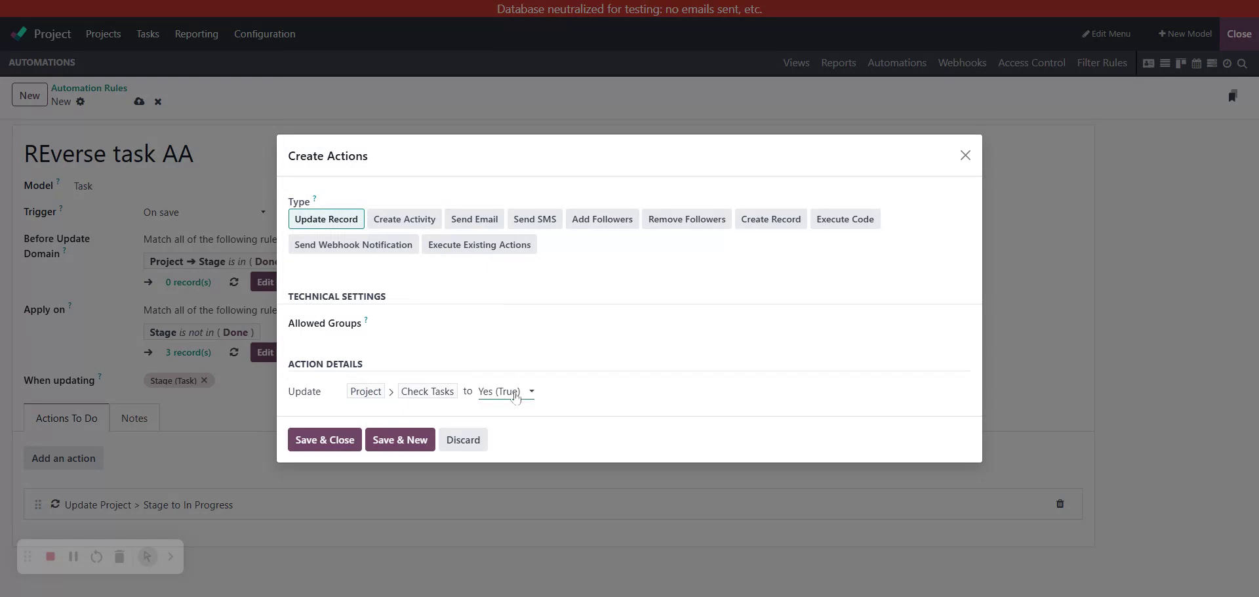
pyautogui.click(506, 431)
pyautogui.click(321, 441)
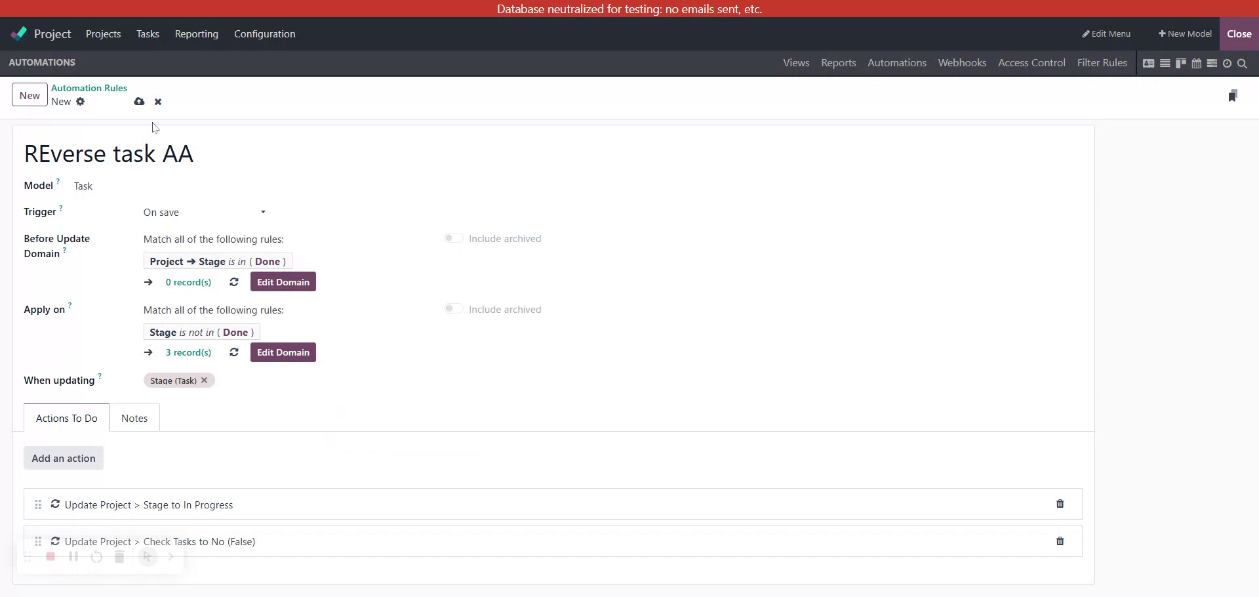
pyautogui.click(84, 89)
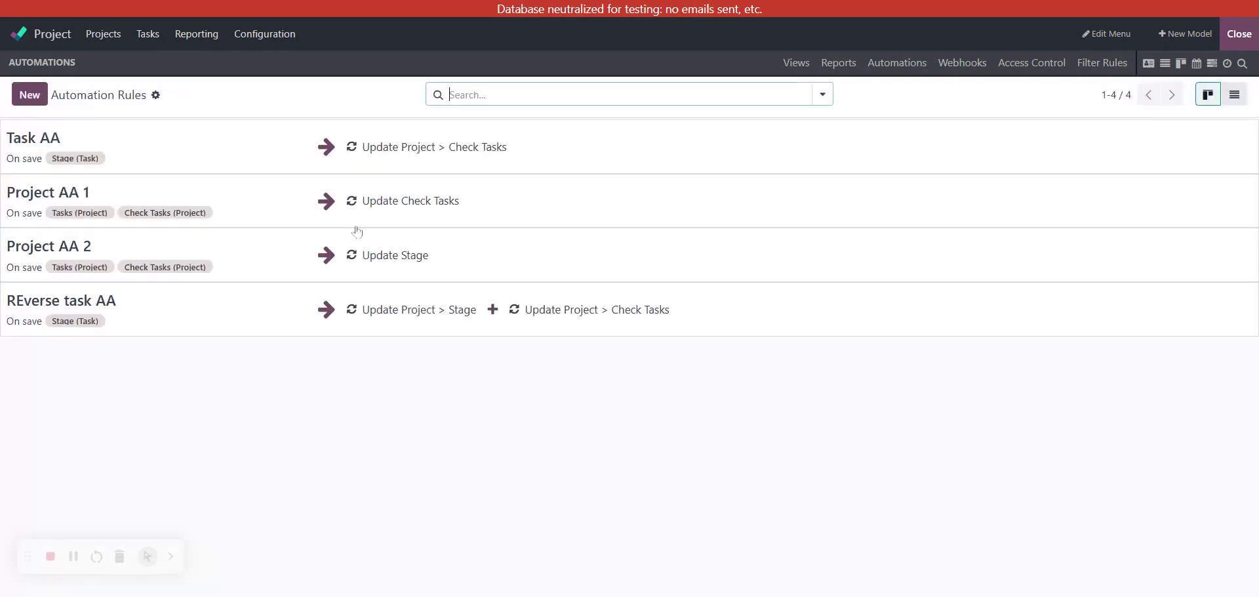
# - Review the settings of the Project AA 1 and Project AA 2 rules, and return to the rules list
pyautogui.click(242, 197)
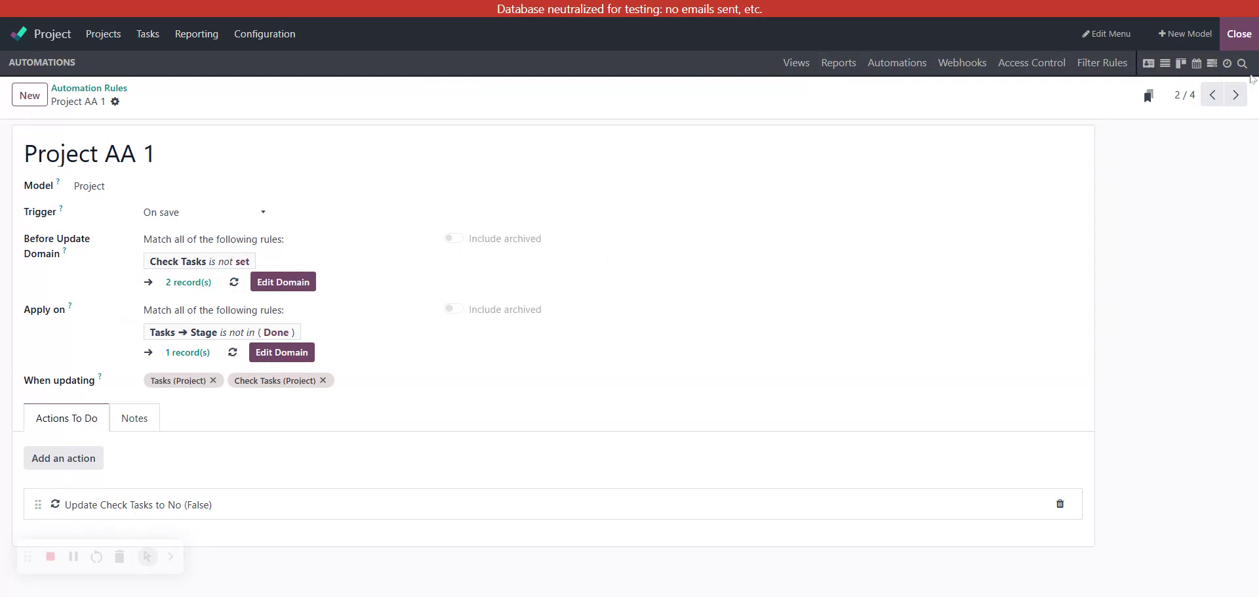
pyautogui.click(1235, 94)
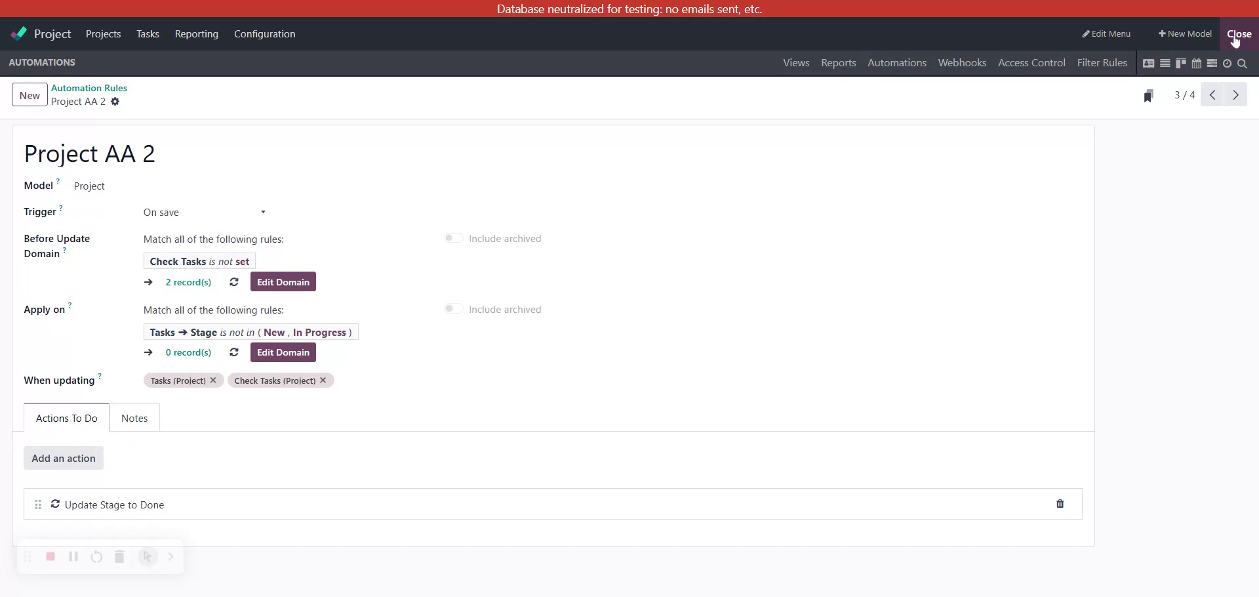
pyautogui.click(123, 89)
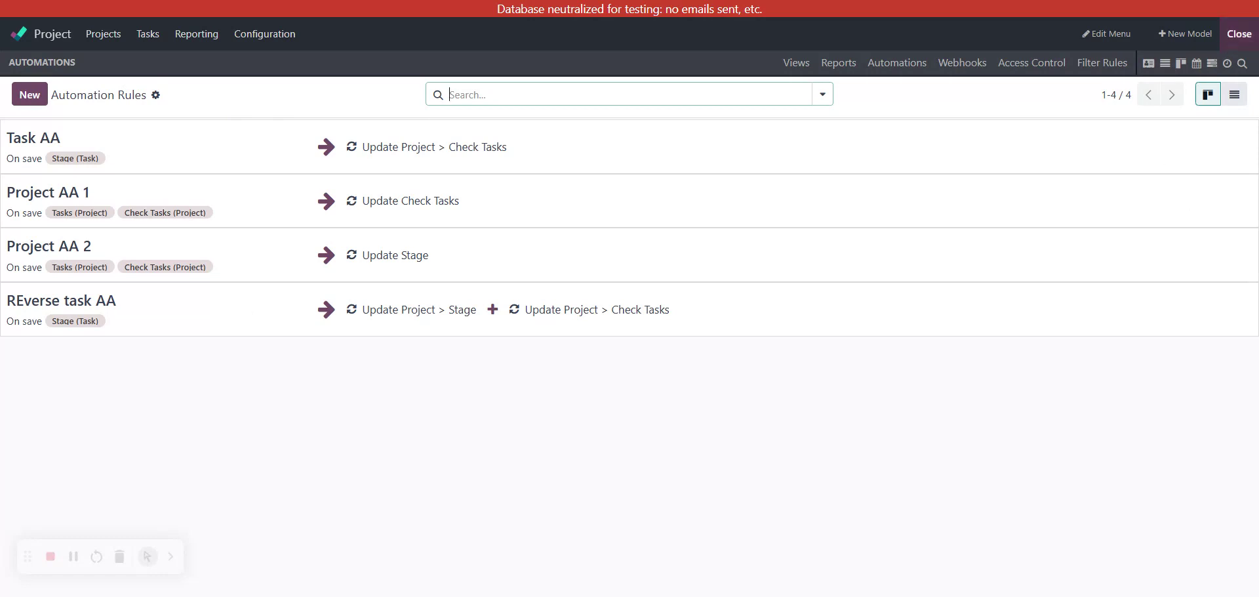
# - Close Studio and open the Project Template project that belongs to Test Customer
pyautogui.click(1239, 34)
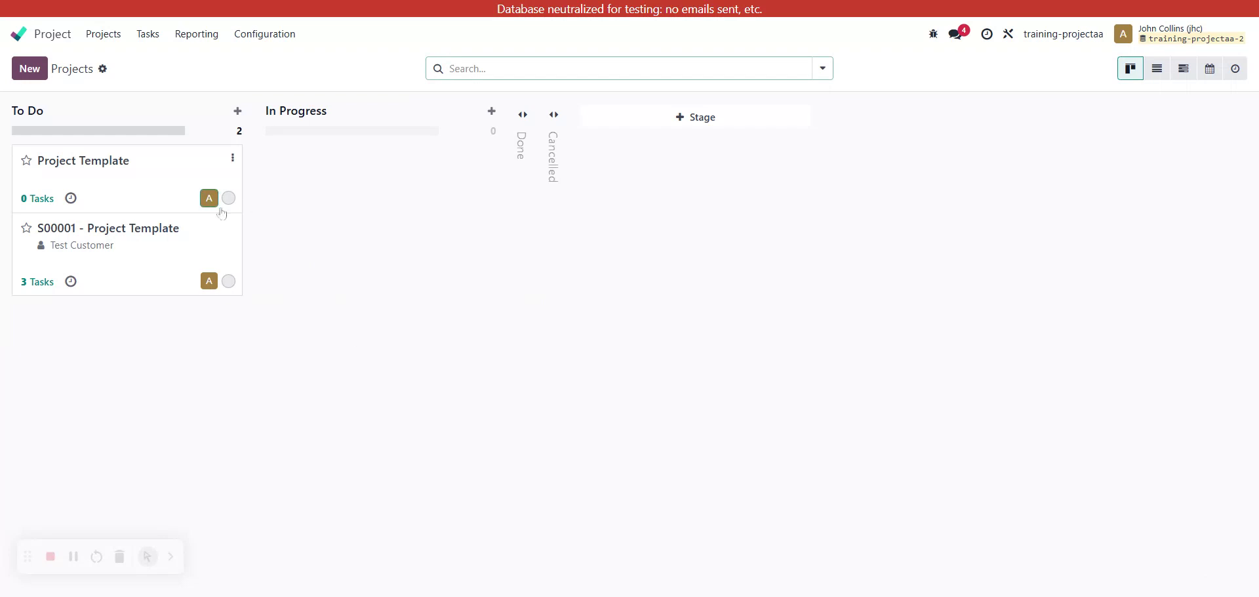
pyautogui.click(233, 225)
pyautogui.click(268, 394)
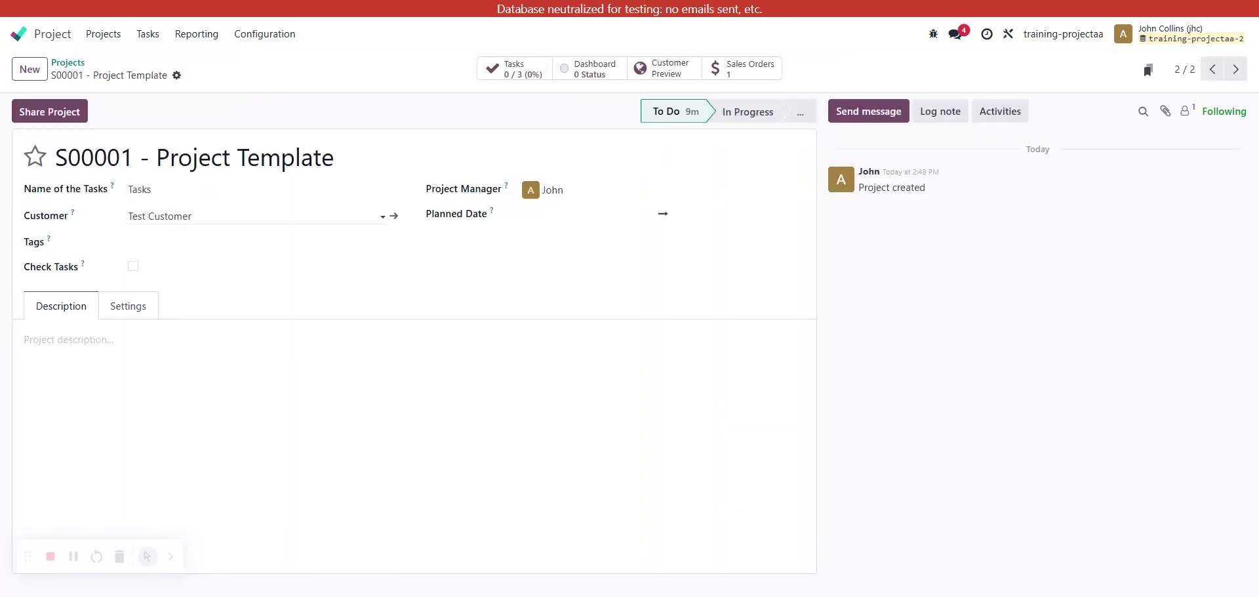
# - In the project's tasks, move Frame Rehaul to the In Progress stage and Lining Replacement to Done
pyautogui.click(514, 68)
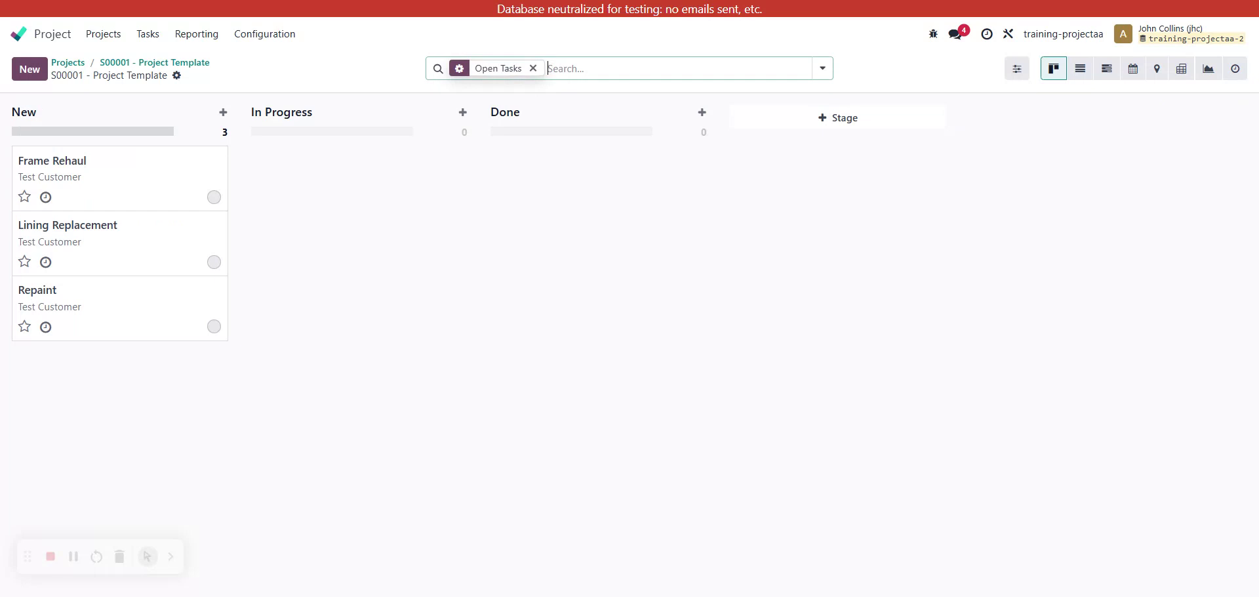
pyautogui.moveTo(150, 190); pyautogui.dragTo(295, 195)
pyautogui.moveTo(120, 187); pyautogui.dragTo(592, 180)
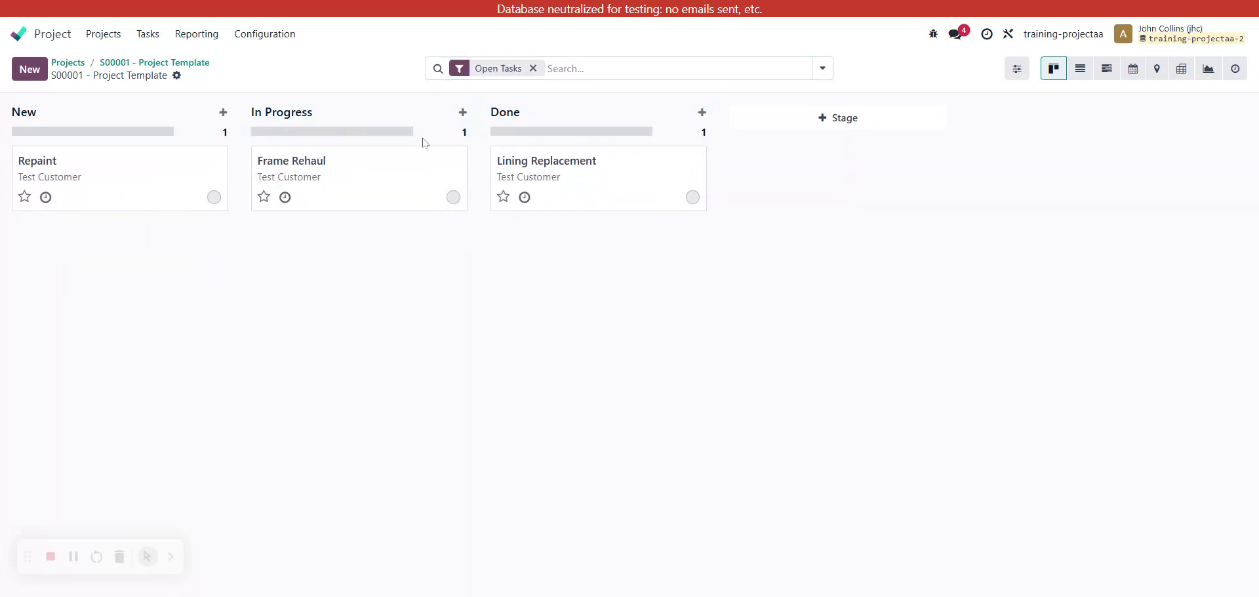
# - Move Repaint to In Progress and Frame Rehaul to Done, checking the Check Tasks field on the project form after each move
pyautogui.moveTo(82, 174); pyautogui.dragTo(317, 240)
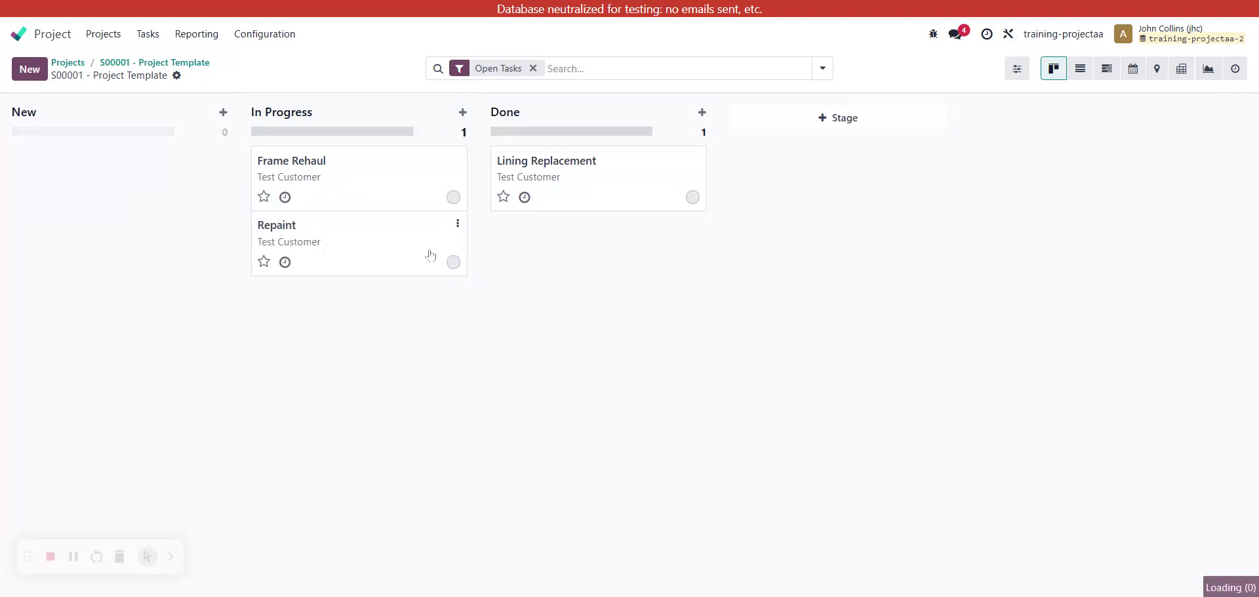
pyautogui.click(157, 63)
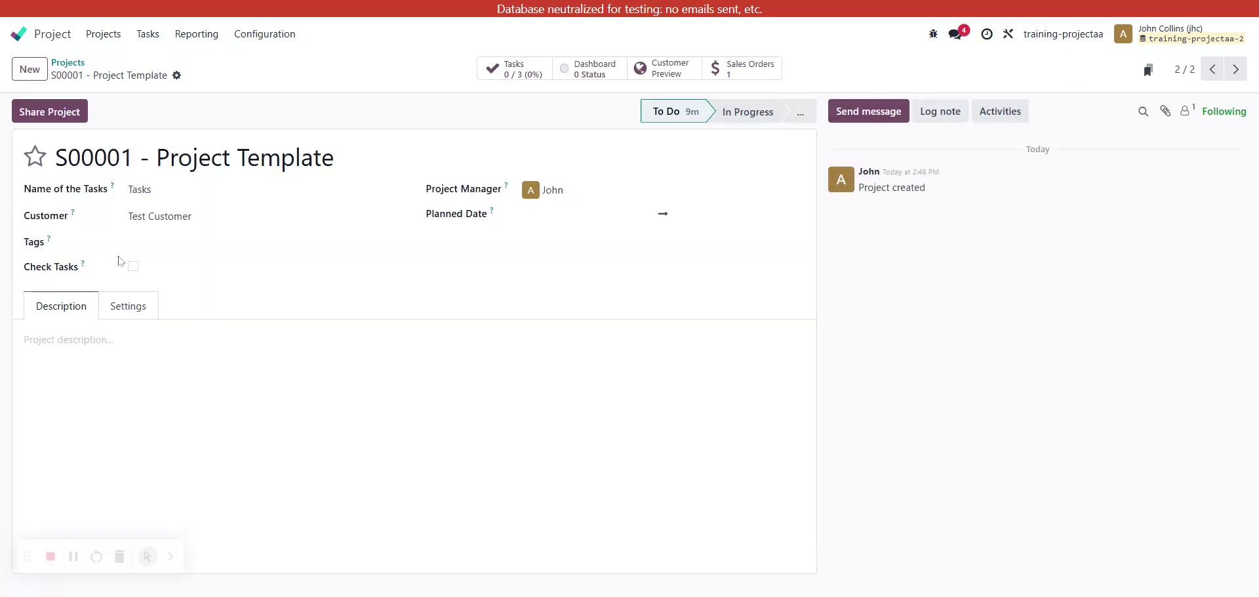
pyautogui.click(515, 68)
pyautogui.moveTo(329, 186); pyautogui.dragTo(550, 208)
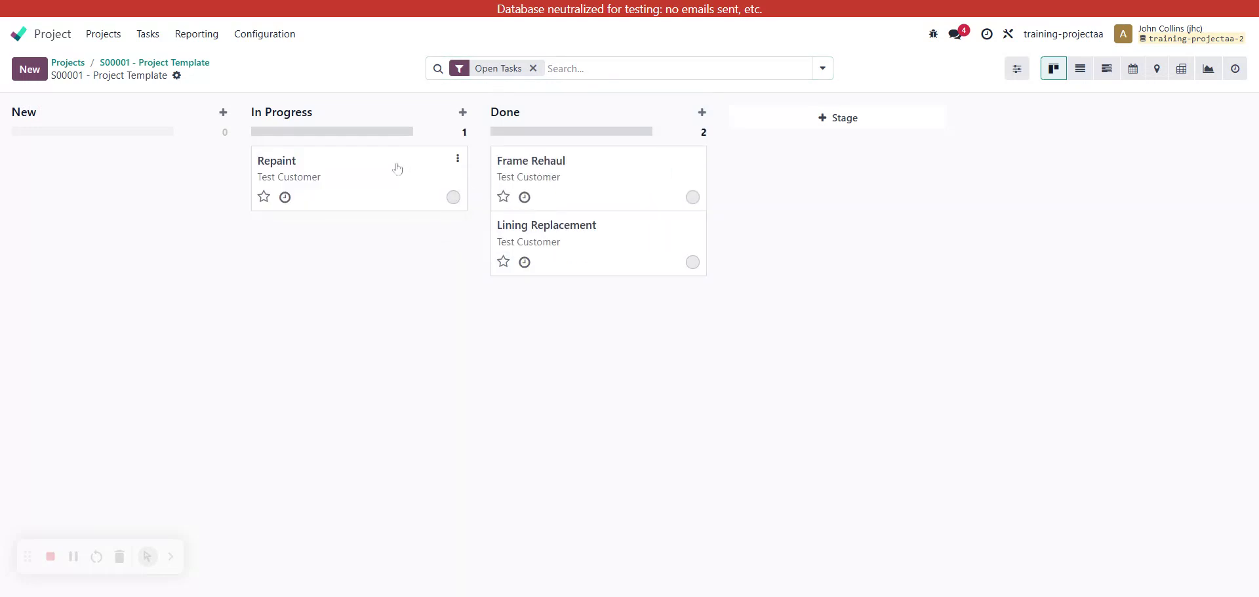
pyautogui.click(157, 63)
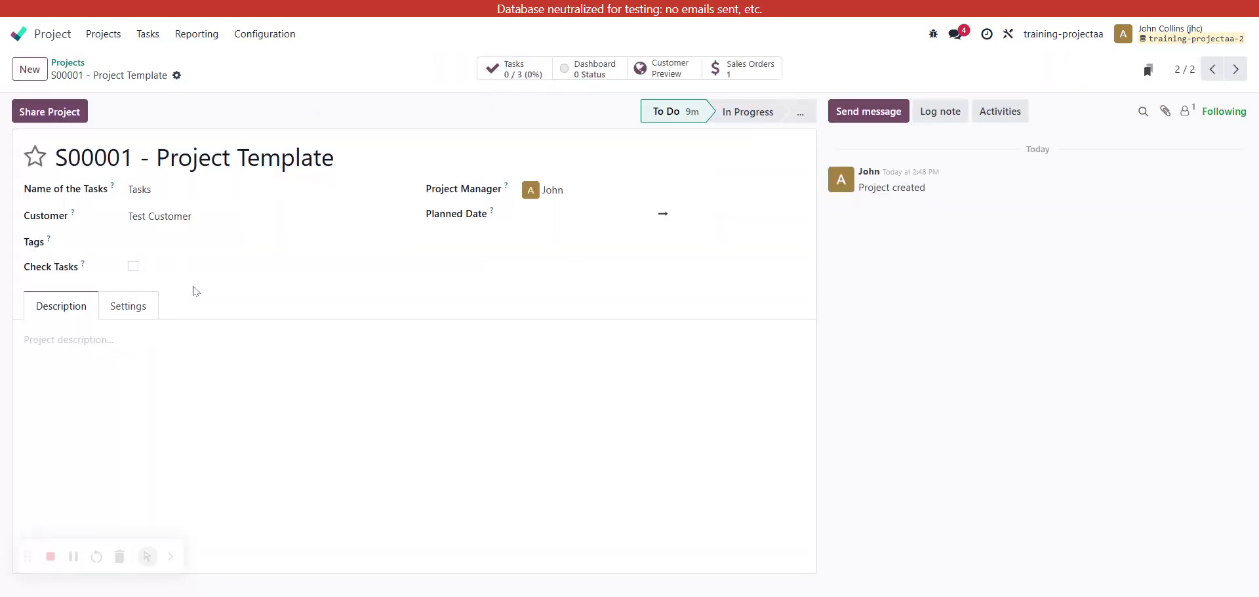
# - Move the Repaint task to Done, and check the Check Tasks field and stage on the project form
pyautogui.click(511, 69)
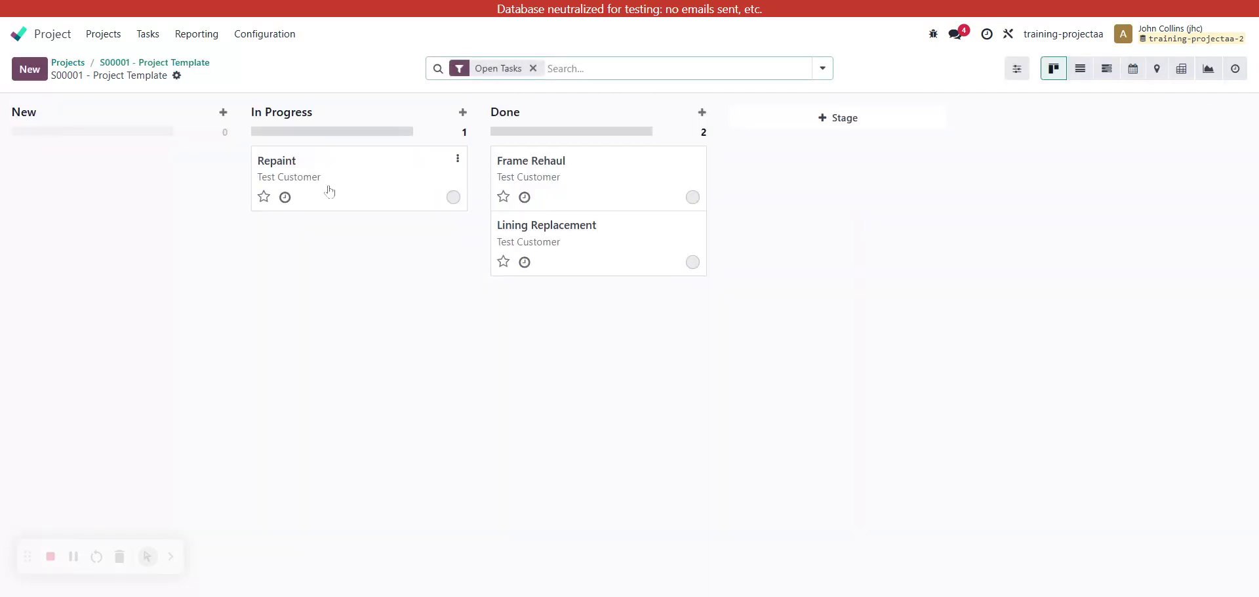
pyautogui.moveTo(329, 194); pyautogui.dragTo(577, 326)
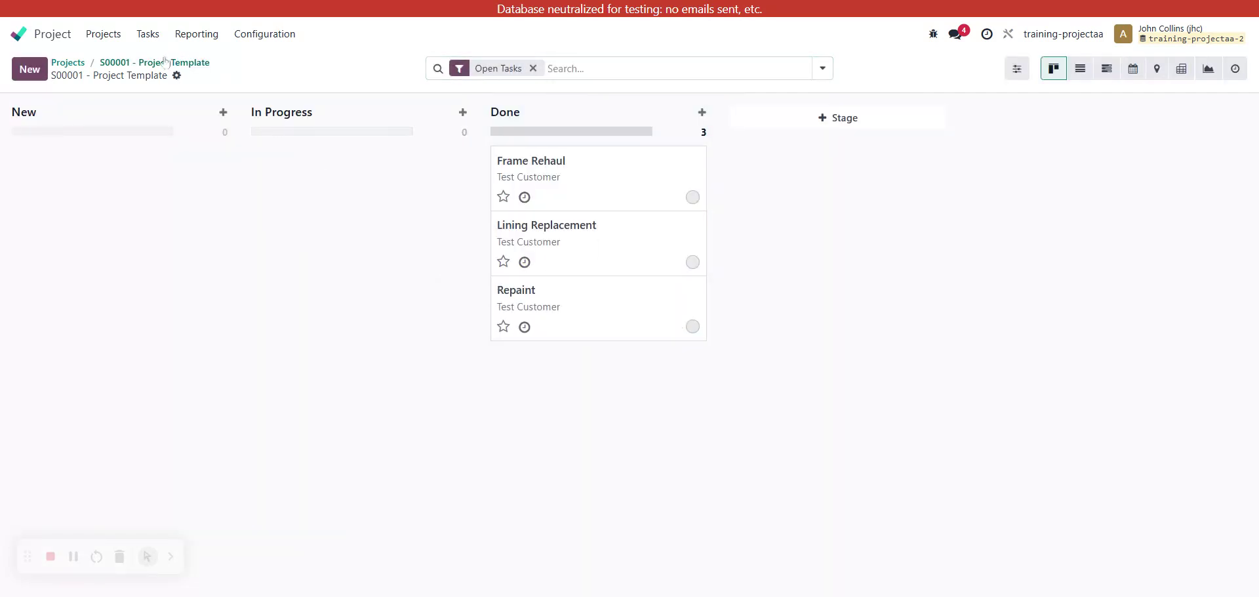
pyautogui.click(167, 62)
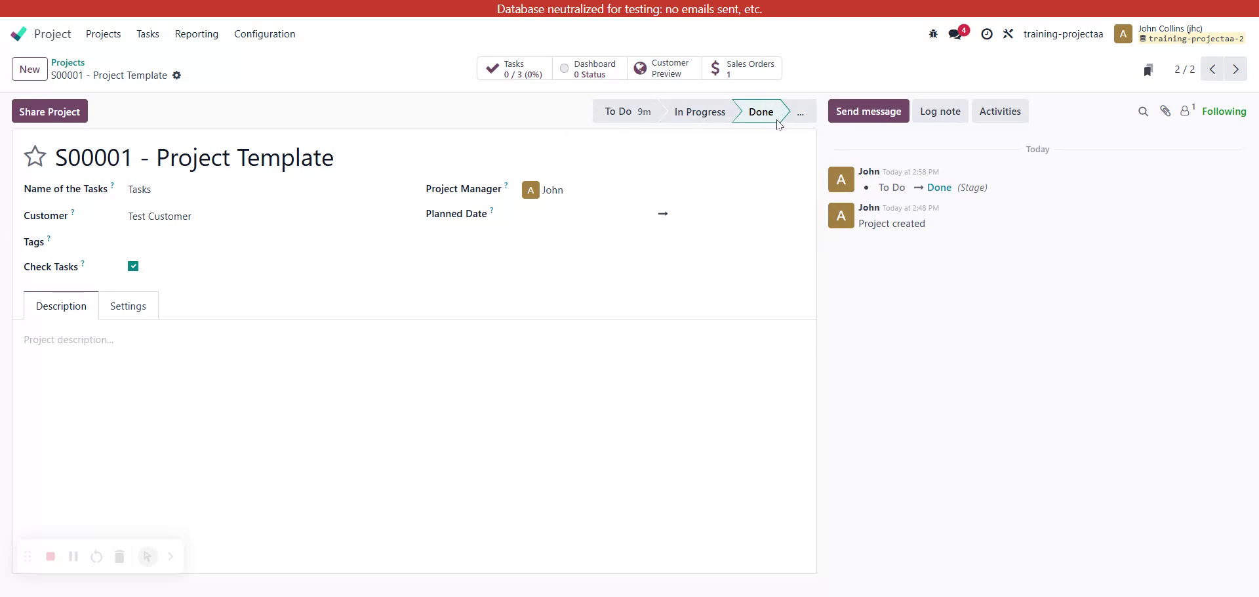
pyautogui.moveTo(768, 117)
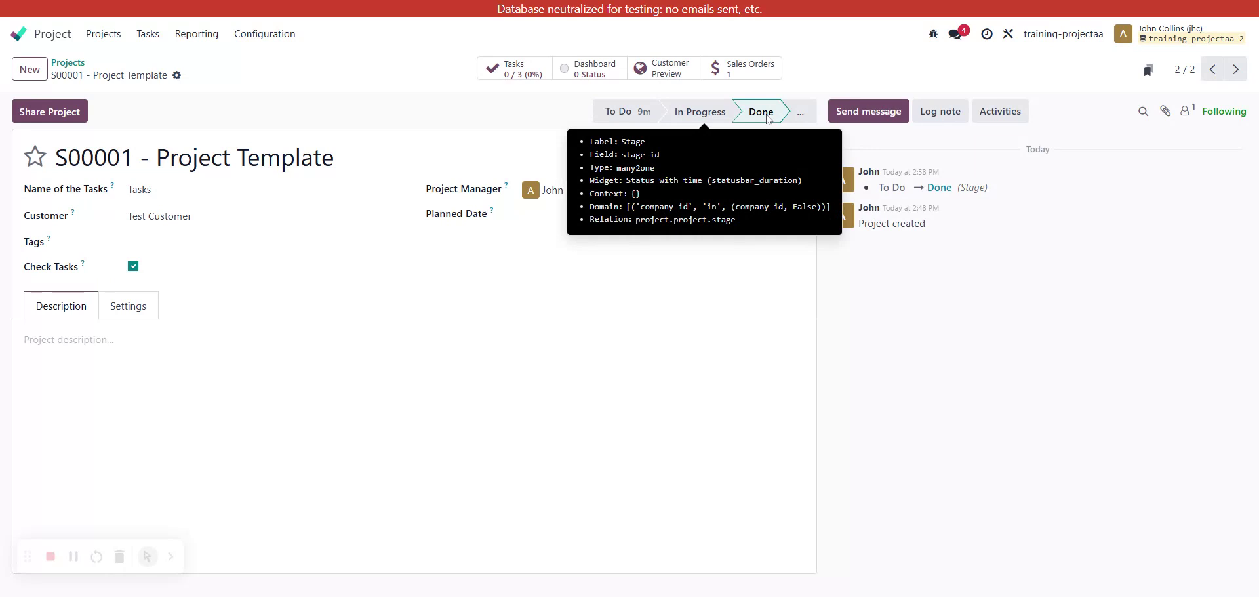
# - Move the Frame Rehaul task back to In Progress, and check the project's Check Tasks field and stage
pyautogui.click(522, 74)
pyautogui.moveTo(607, 188); pyautogui.dragTo(354, 180)
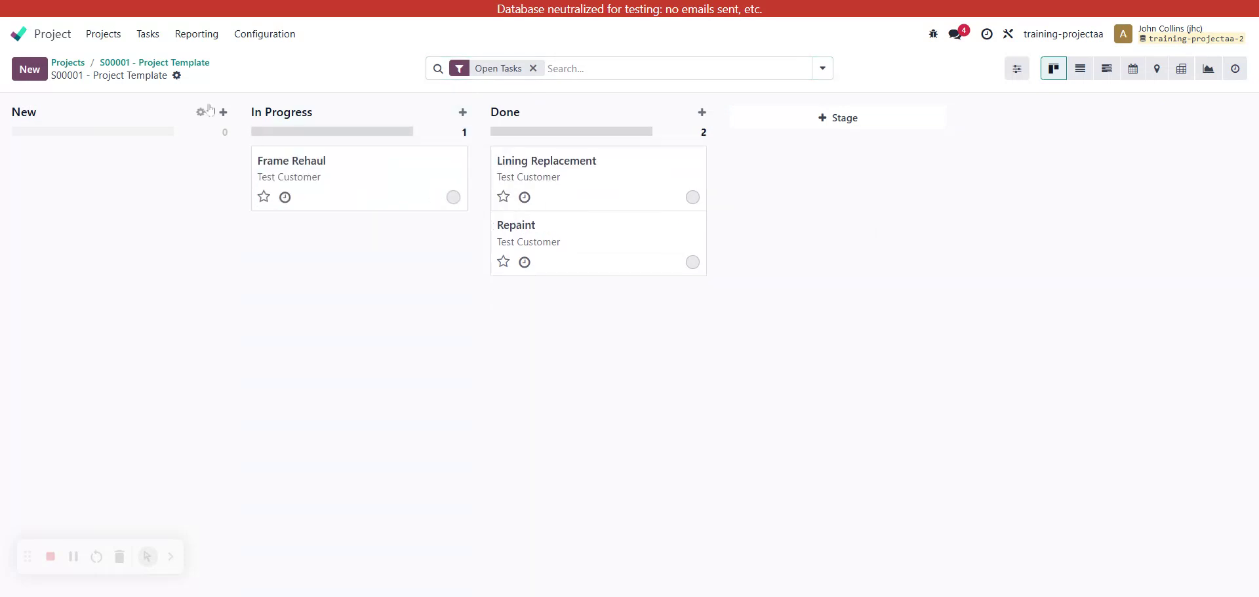
pyautogui.click(181, 63)
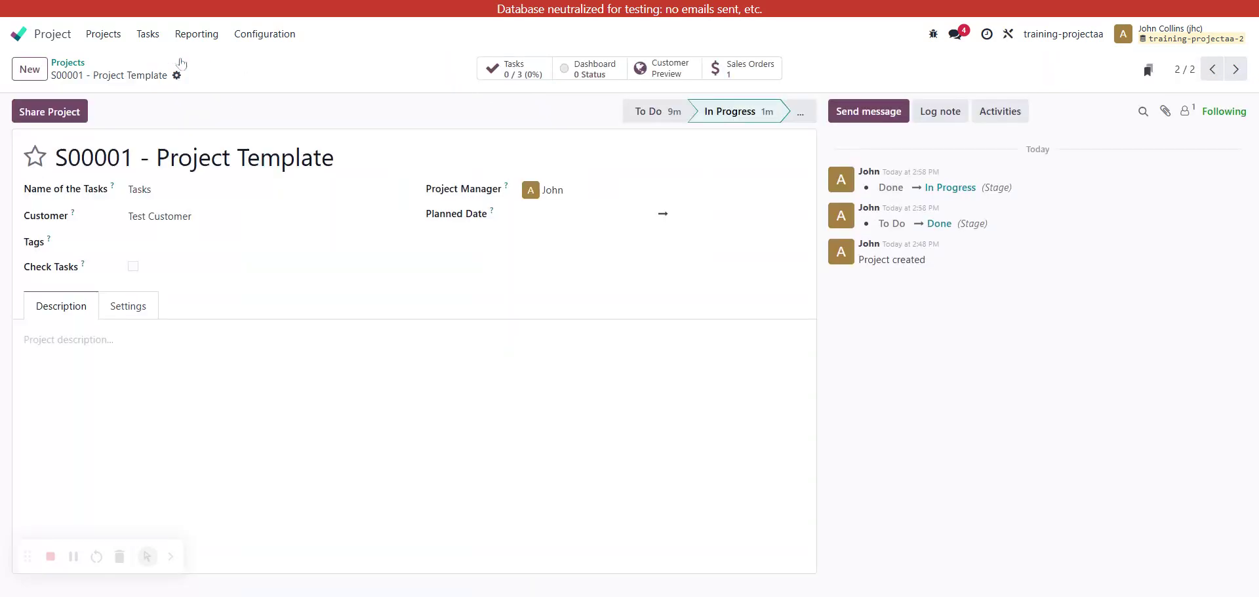
pyautogui.moveTo(89, 269)
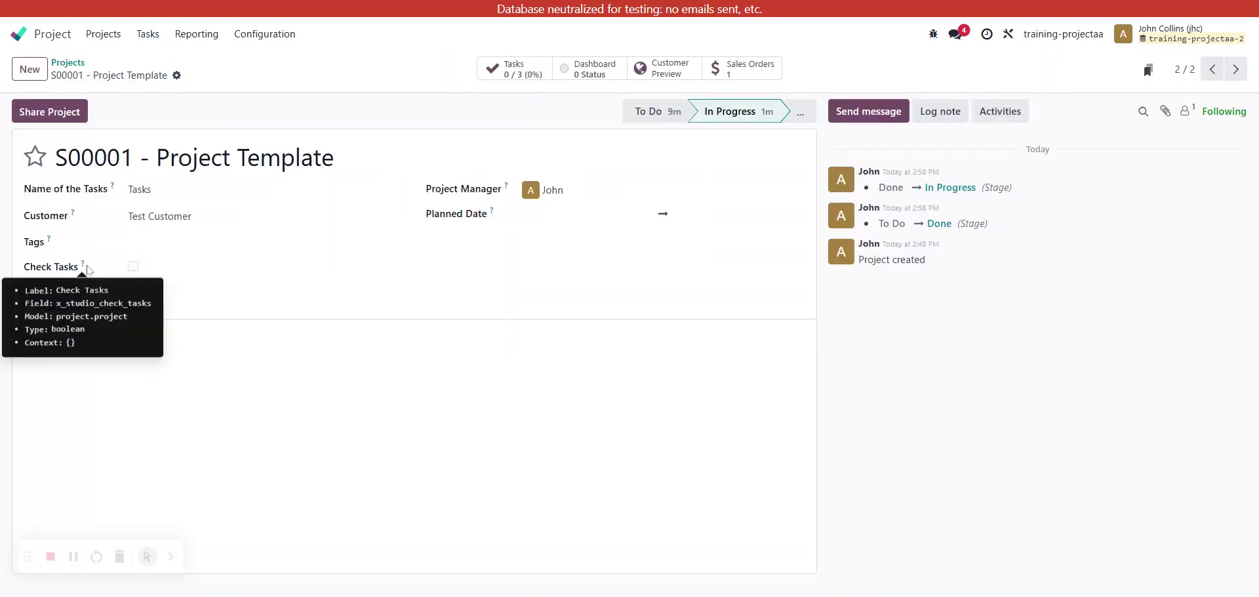
pyautogui.moveTo(735, 119)
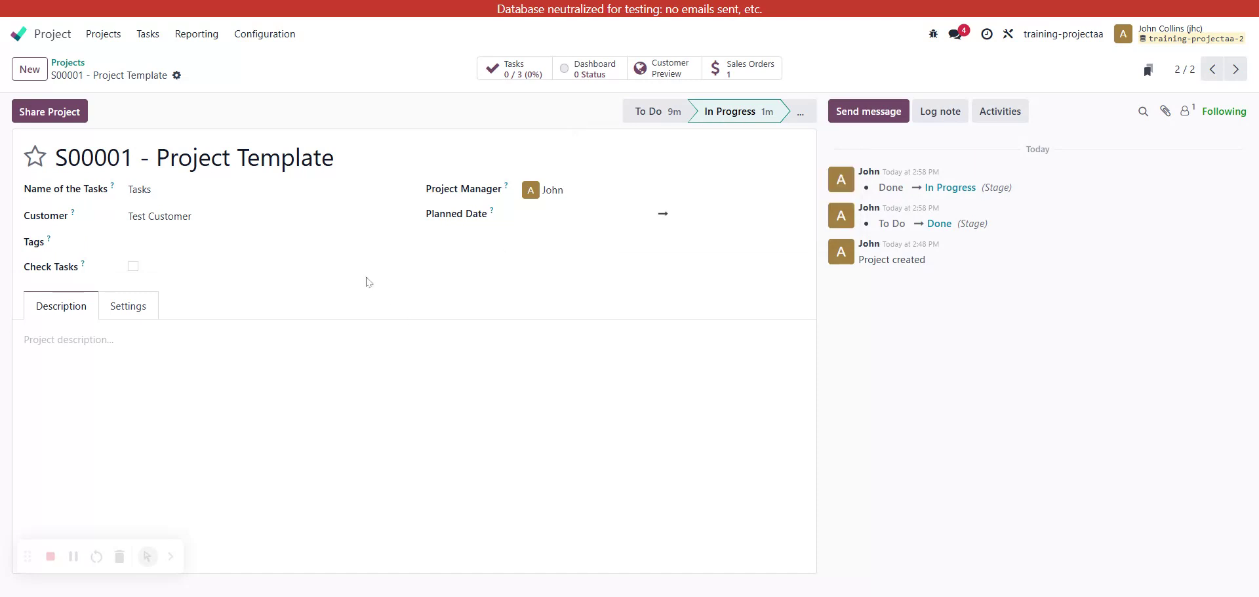
# - List all automation rules in Studio without the search filter, and review the settings of the Task AA and Project AA 1 rules
pyautogui.click(1008, 34)
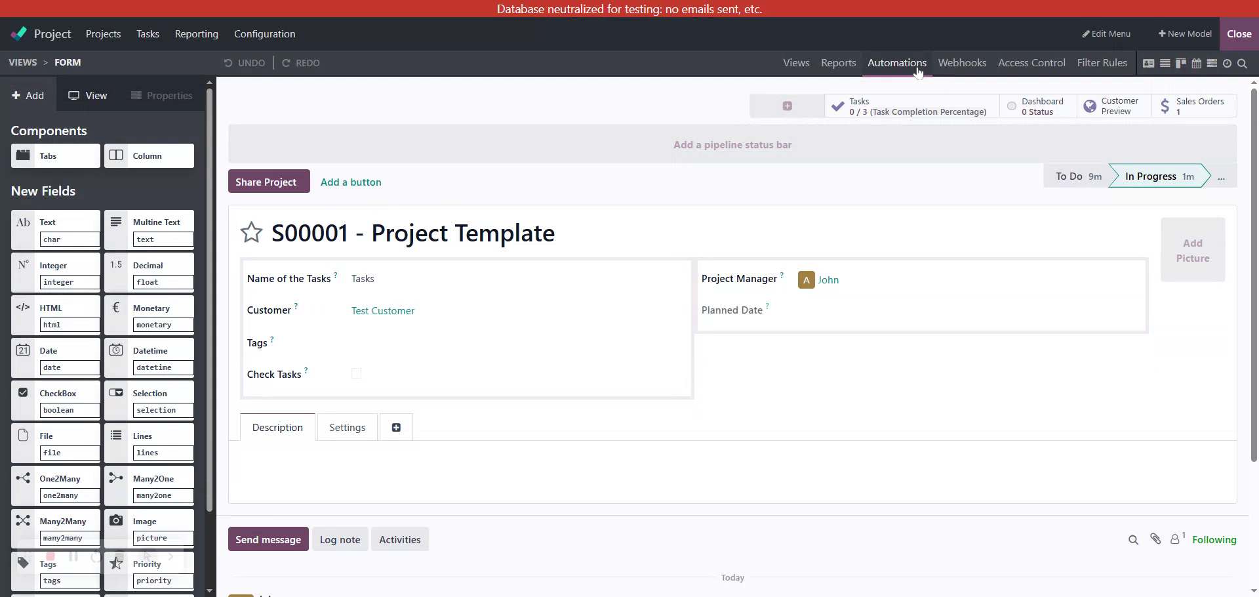
pyautogui.click(897, 63)
pyautogui.click(538, 95)
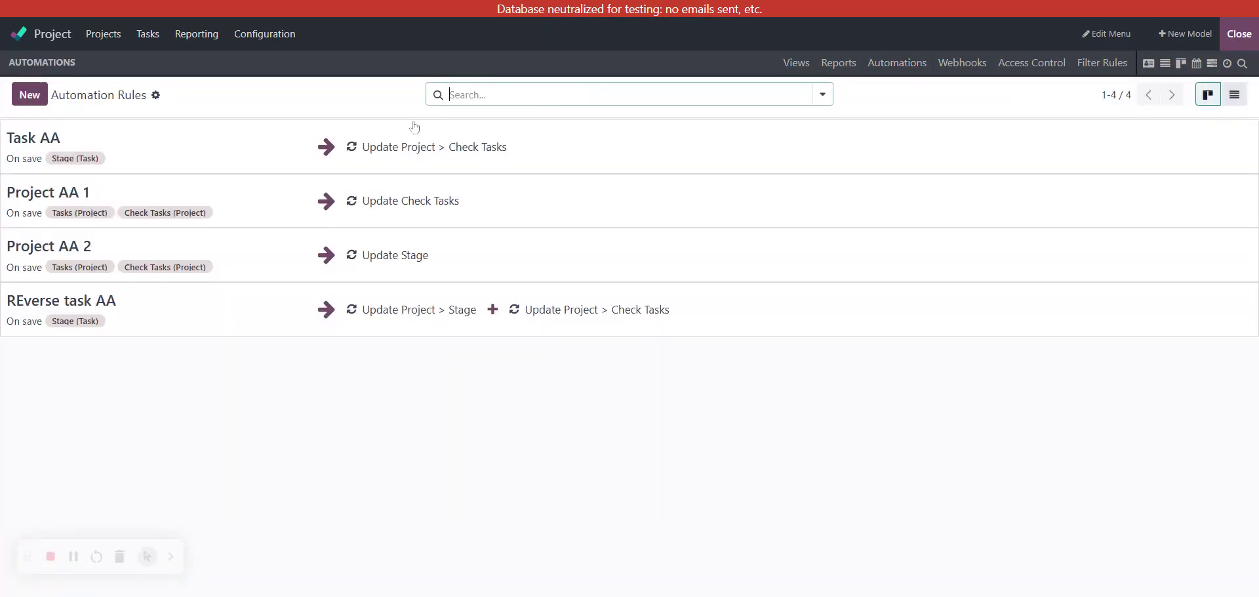
pyautogui.click(274, 139)
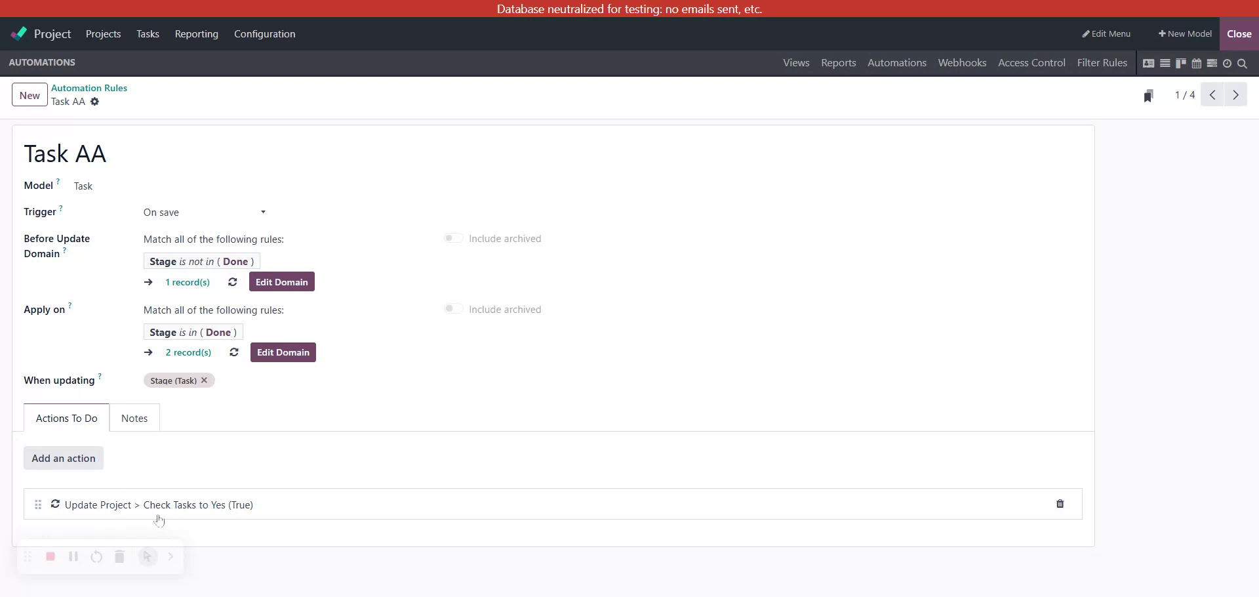
pyautogui.click(1236, 94)
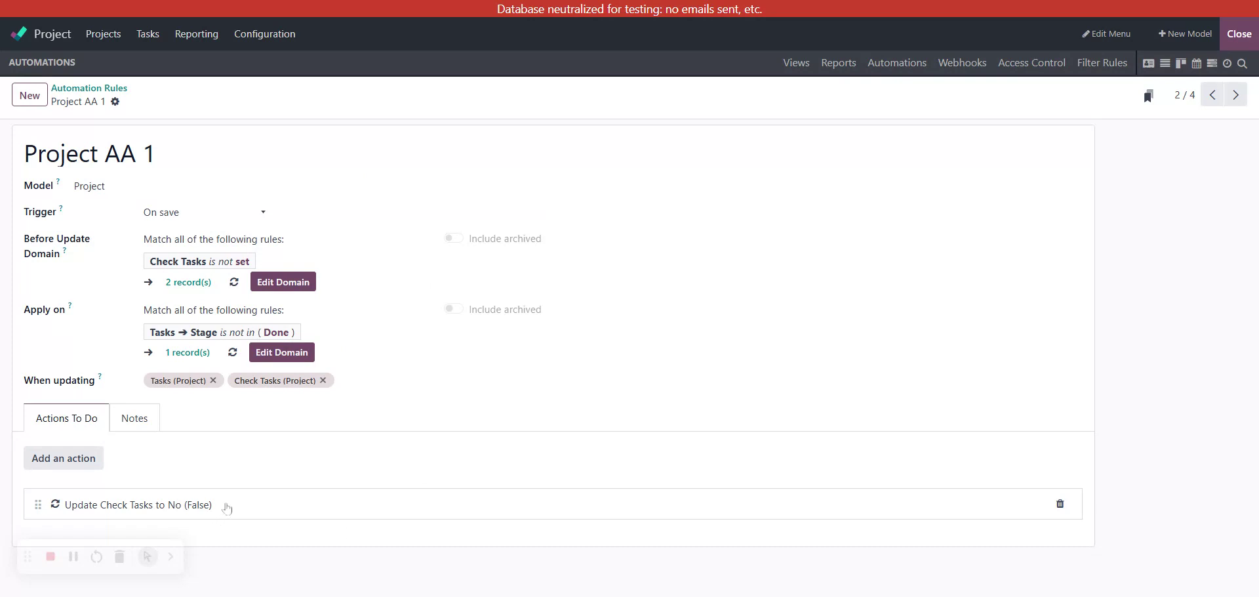
# - Examine the Apply on domain of the Project AA 2 rule, including the stage IDs in its code, and confirm the domain
pyautogui.click(1235, 94)
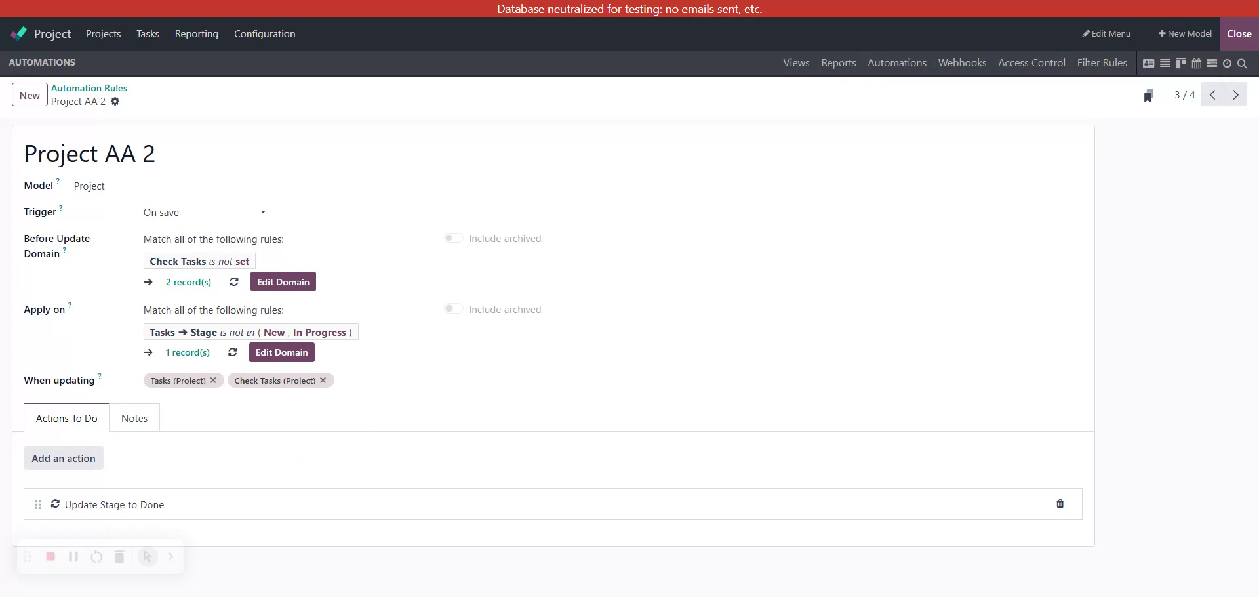
pyautogui.click(286, 355)
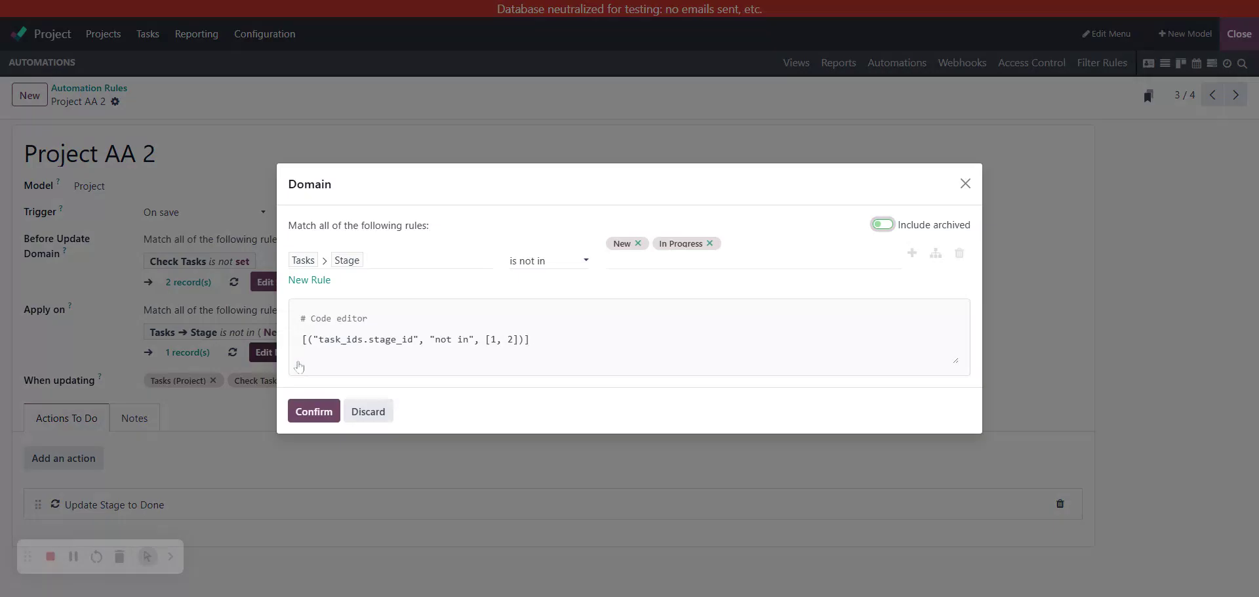
pyautogui.click(662, 260)
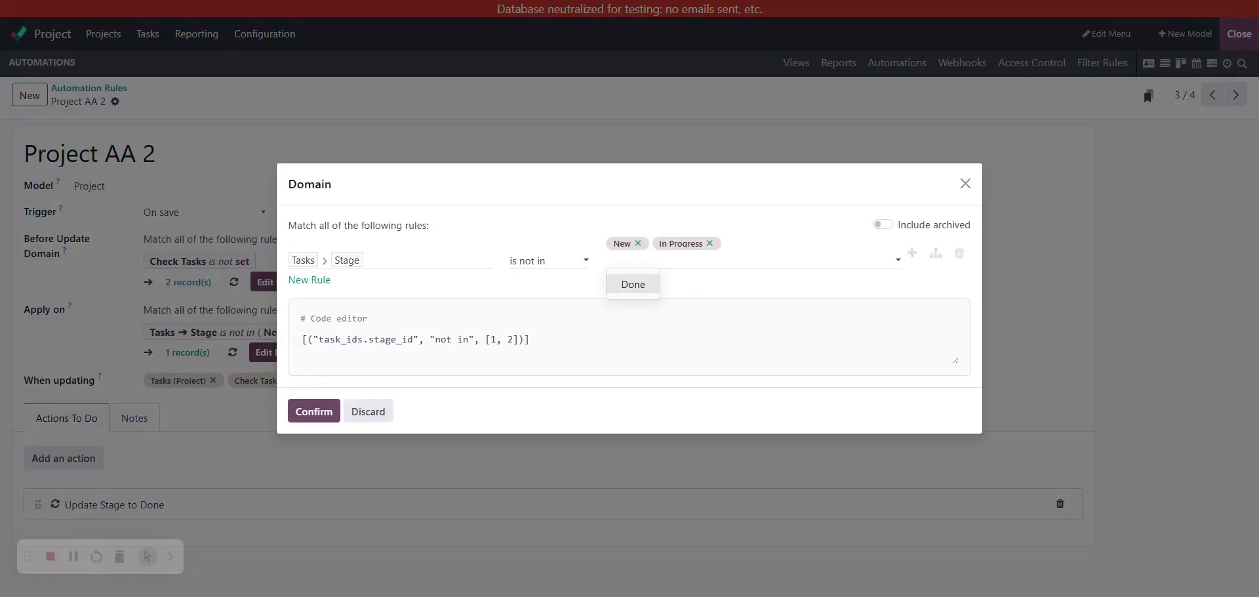
pyautogui.click(659, 260)
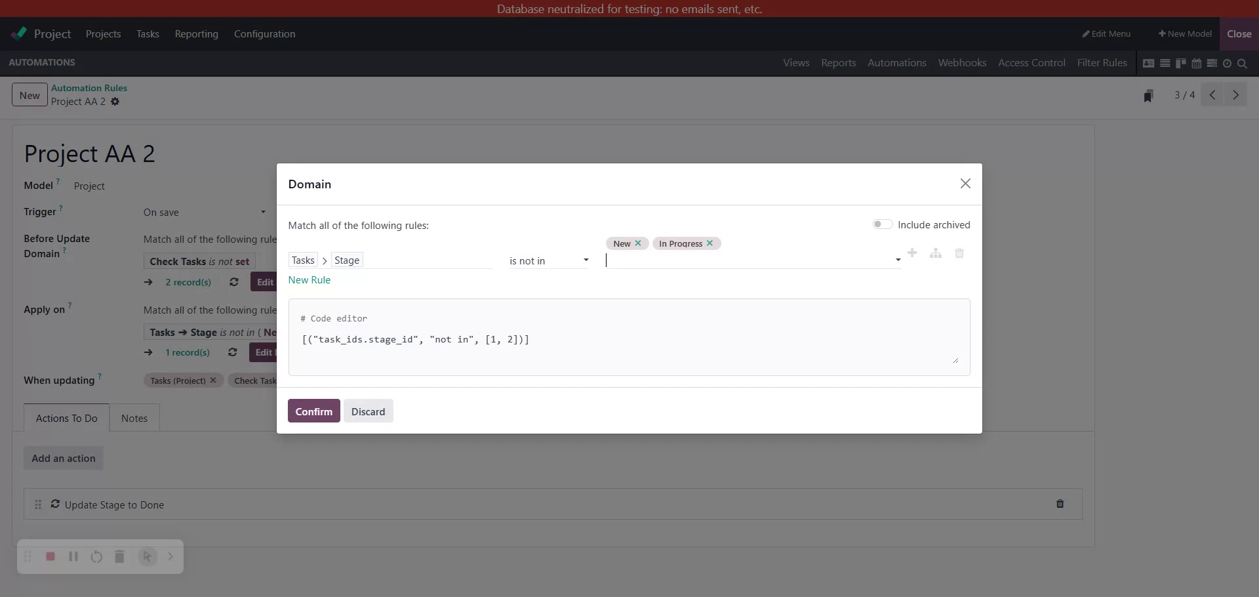
pyautogui.moveTo(491, 339); pyautogui.dragTo(496, 339)
pyautogui.click(501, 339)
pyautogui.click(310, 416)
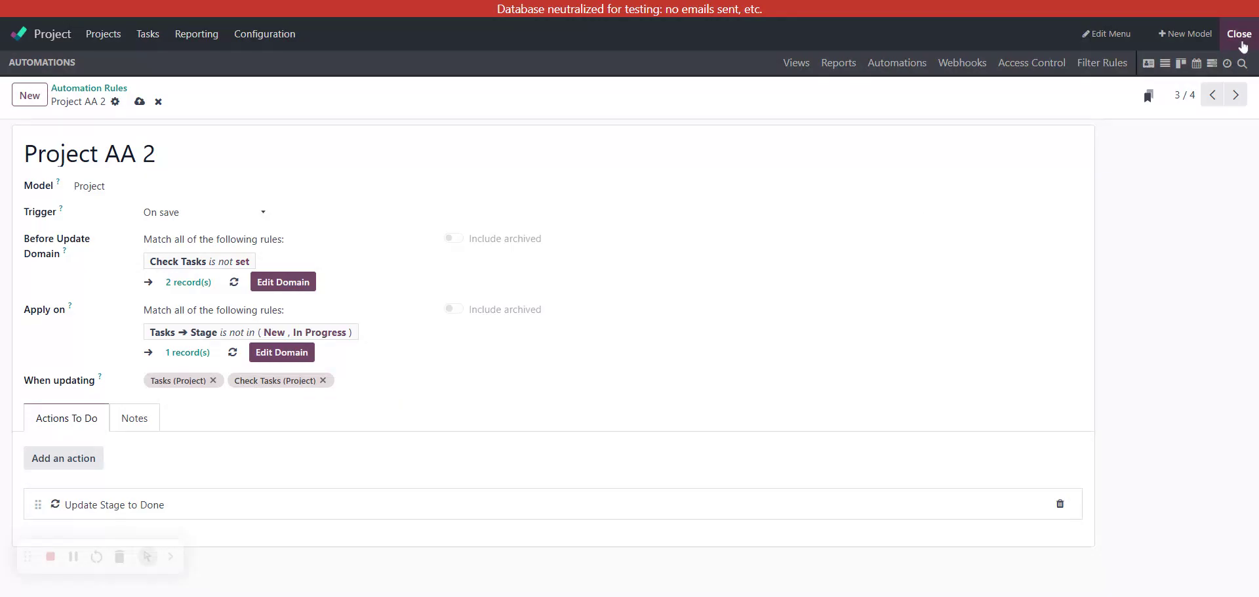
# - Close Studio, open the task stages list, and expand the stage groups of both projects
pyautogui.click(1239, 36)
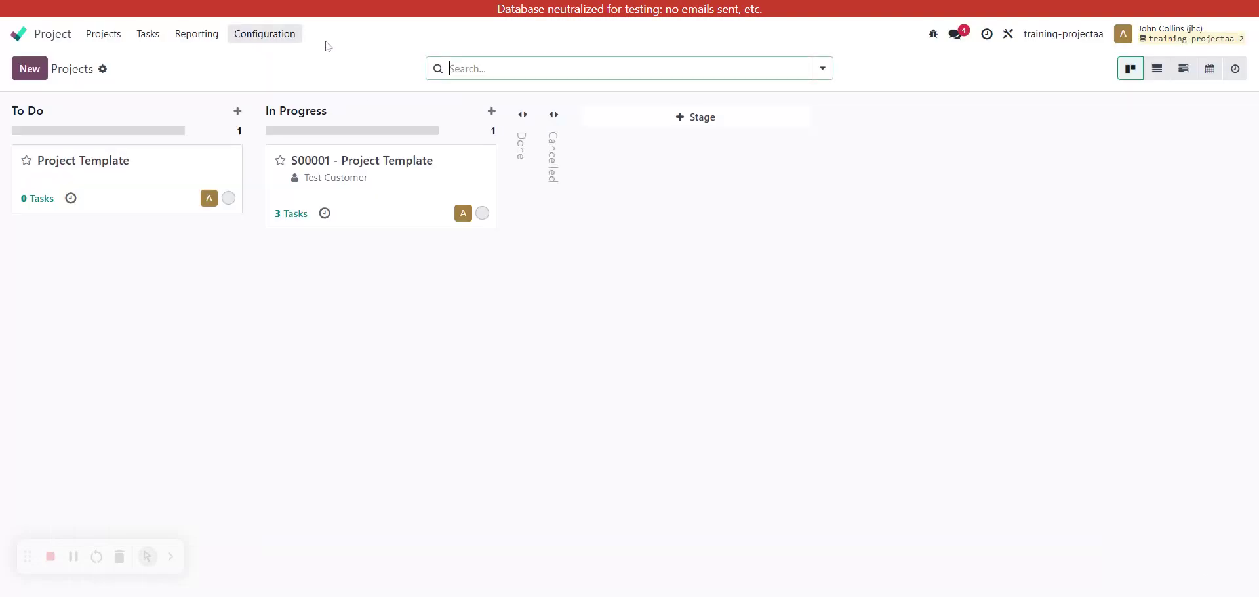
pyautogui.click(278, 38)
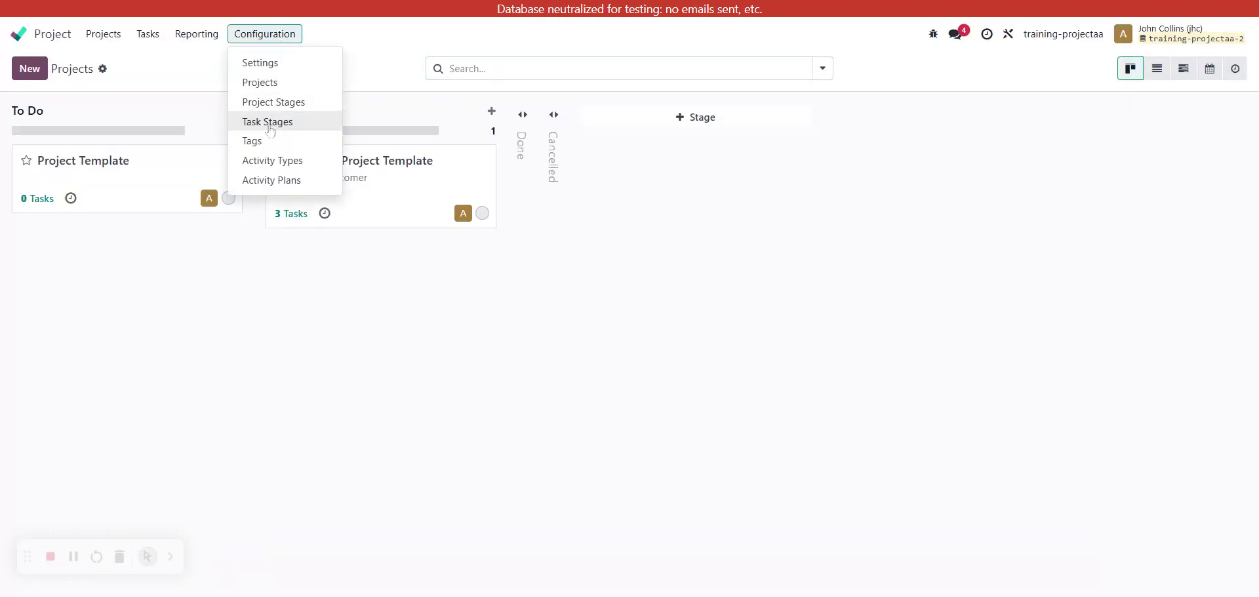
pyautogui.click(269, 123)
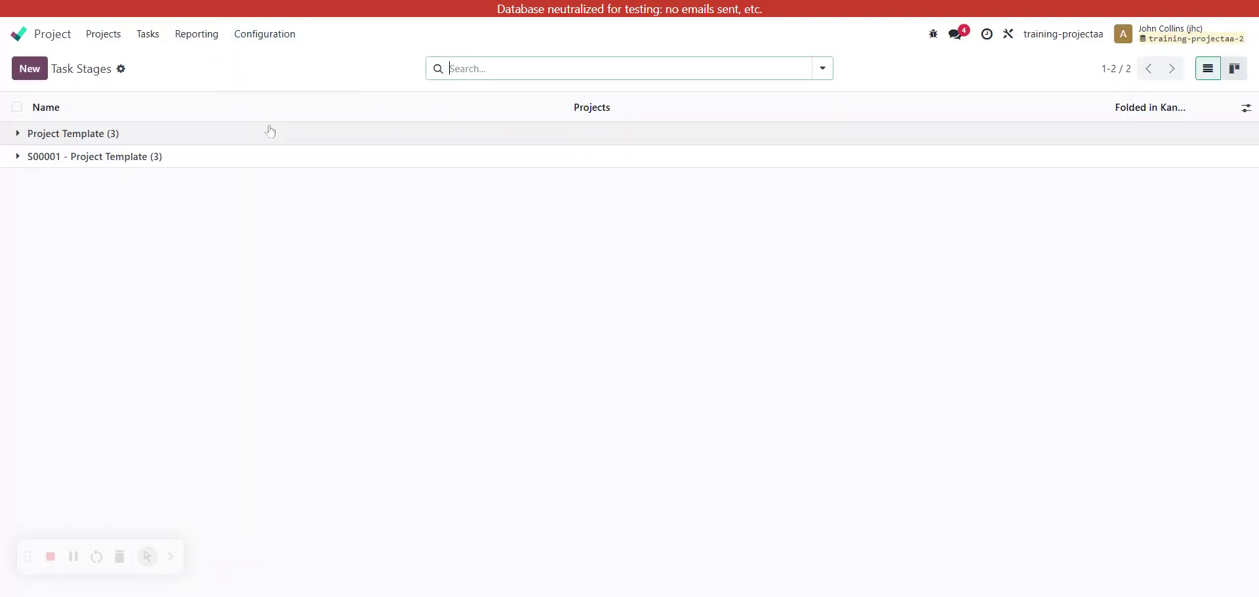
pyautogui.click(131, 159)
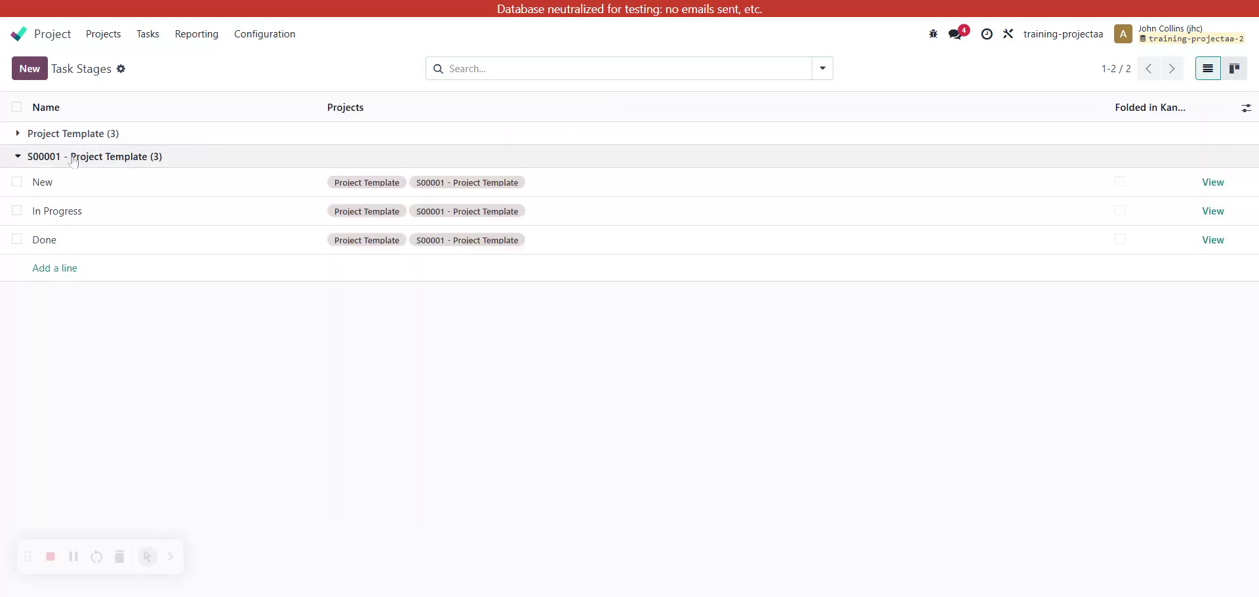
pyautogui.click(119, 135)
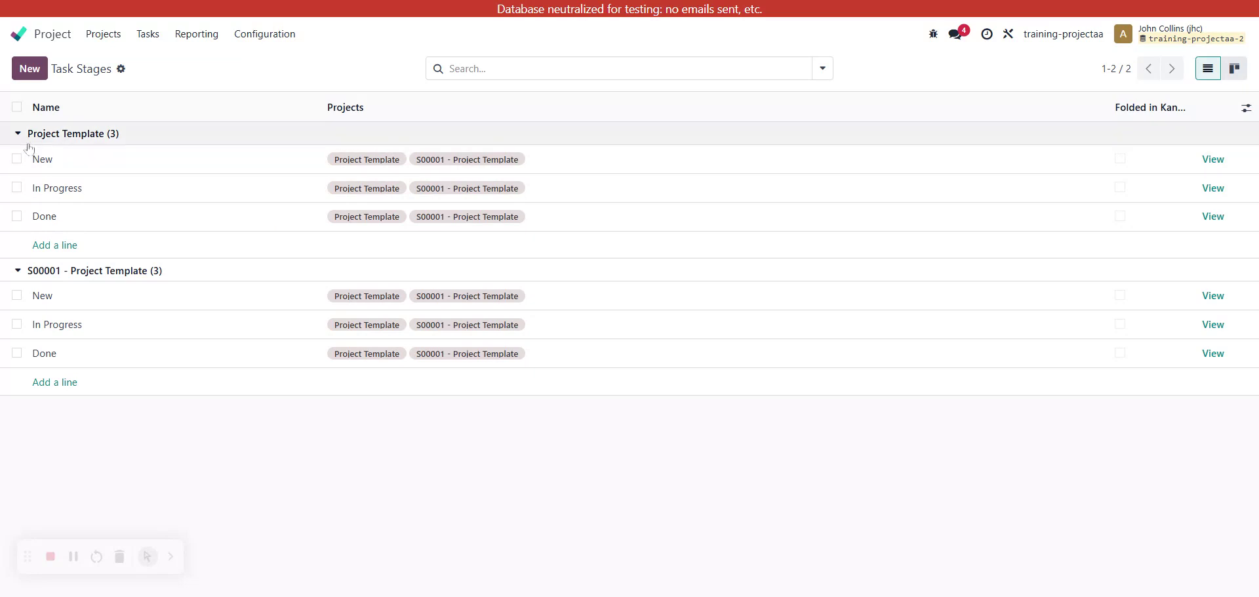
# - Open the New stage from the Project Template group and inspect its record ID in the metadata
pyautogui.click(79, 166)
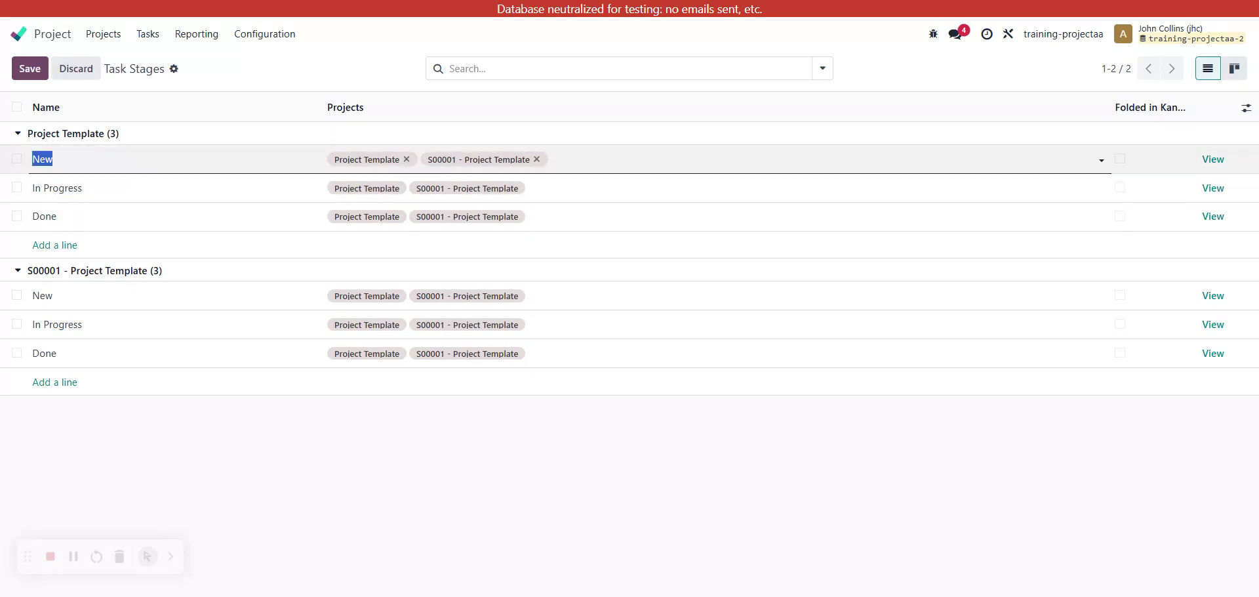
pyautogui.click(1211, 159)
pyautogui.click(933, 34)
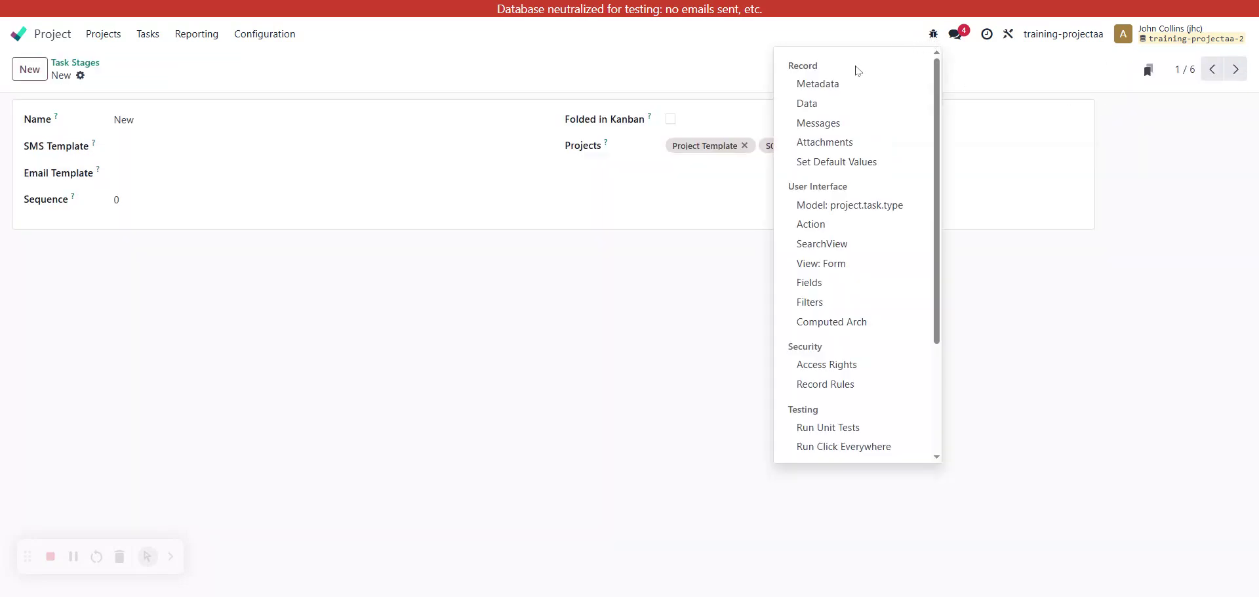
pyautogui.click(837, 83)
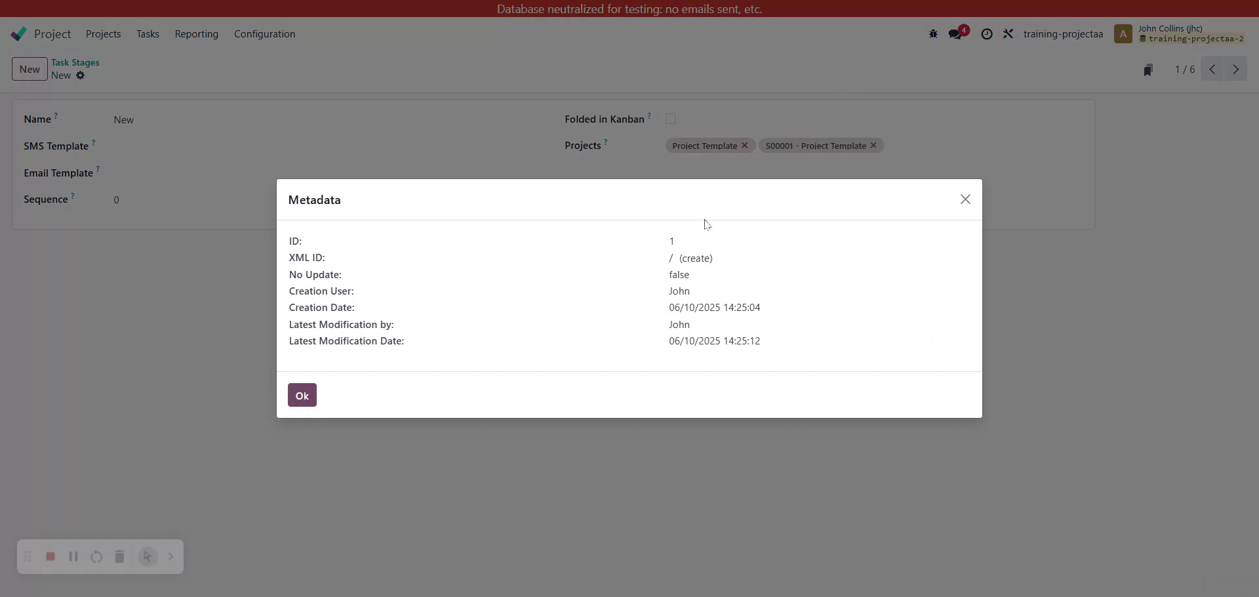
pyautogui.doubleClick(686, 245)
pyautogui.click(966, 199)
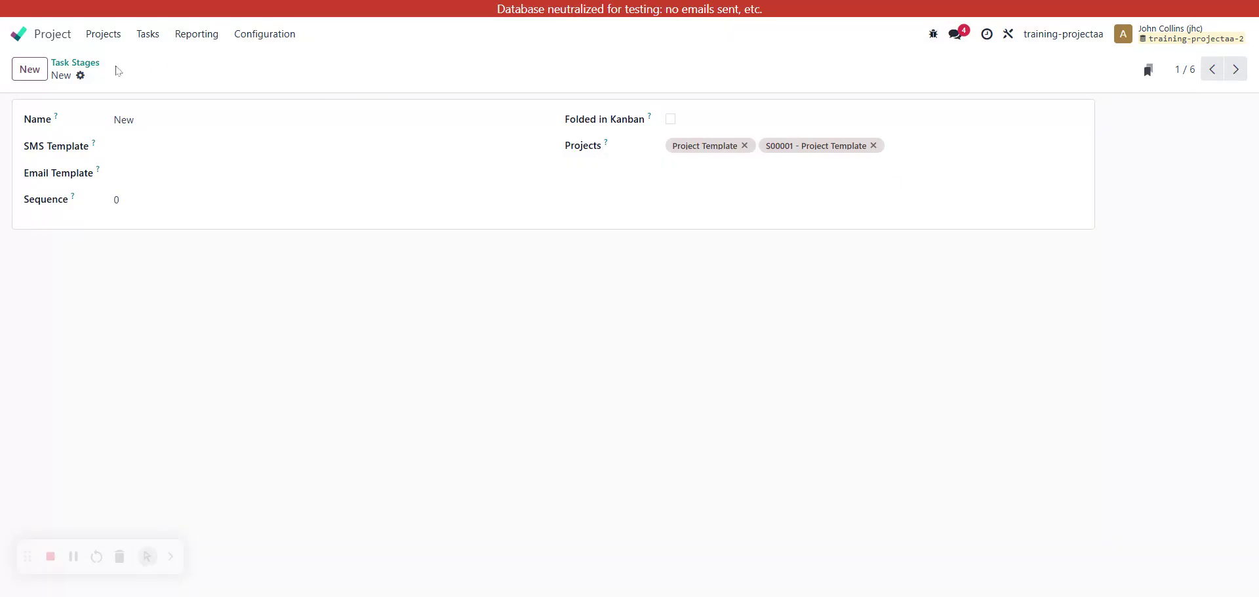
# - Return to the task stages, open the New stage from the Test Customer project's group, and inspect its metadata
pyautogui.click(89, 66)
pyautogui.click(140, 301)
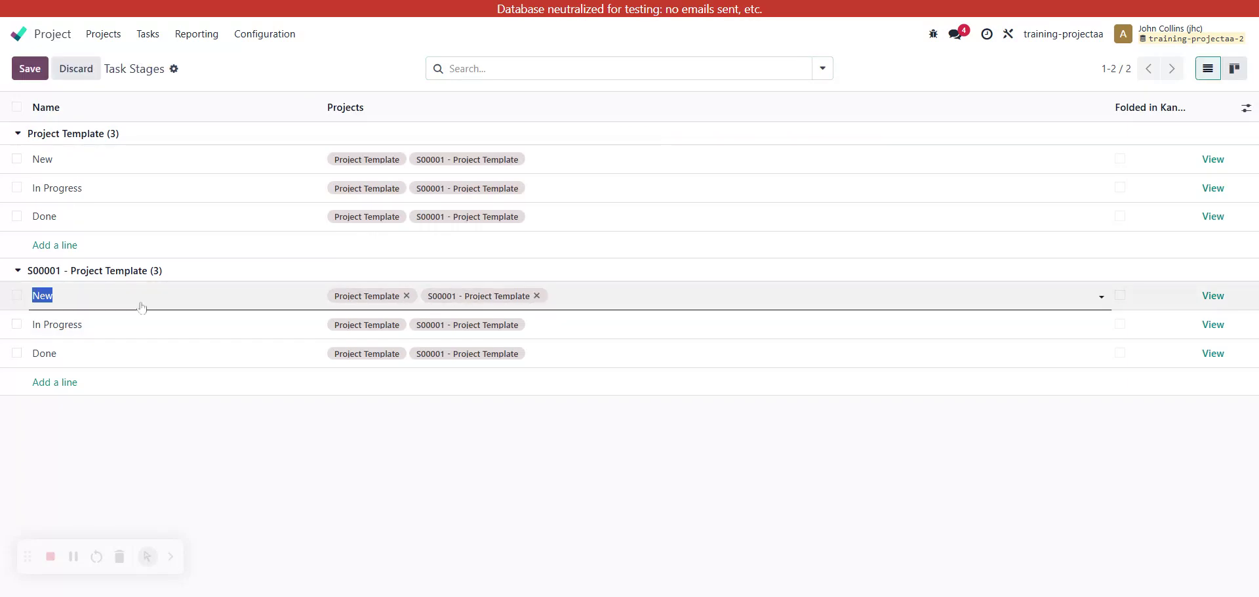
pyautogui.click(1213, 296)
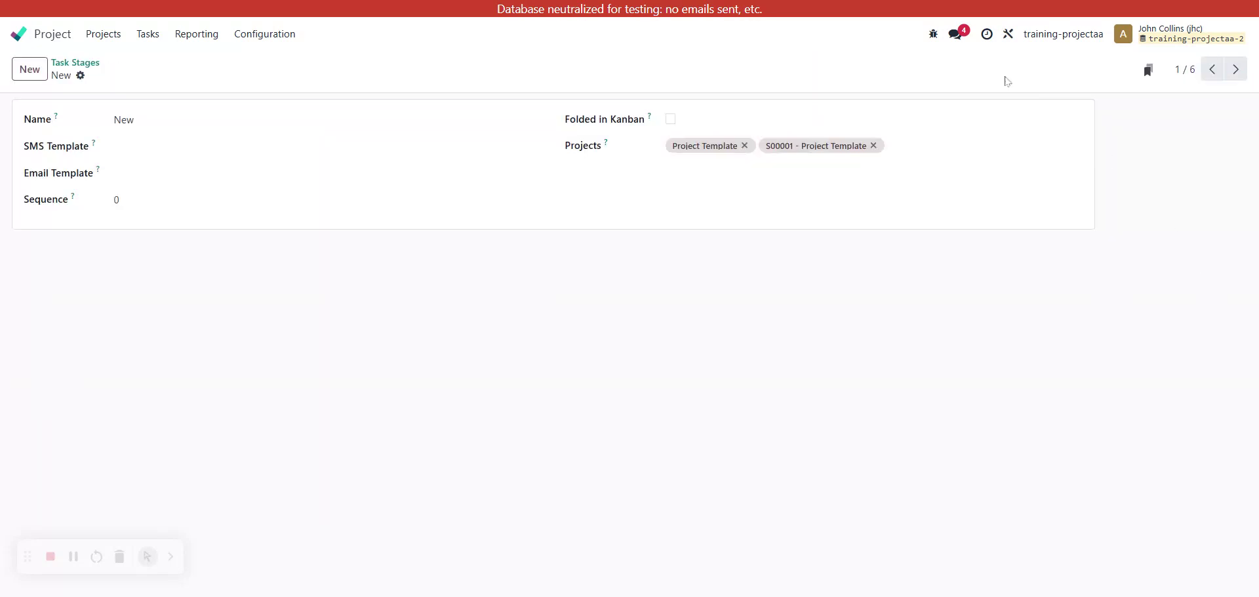
pyautogui.click(933, 34)
pyautogui.click(848, 91)
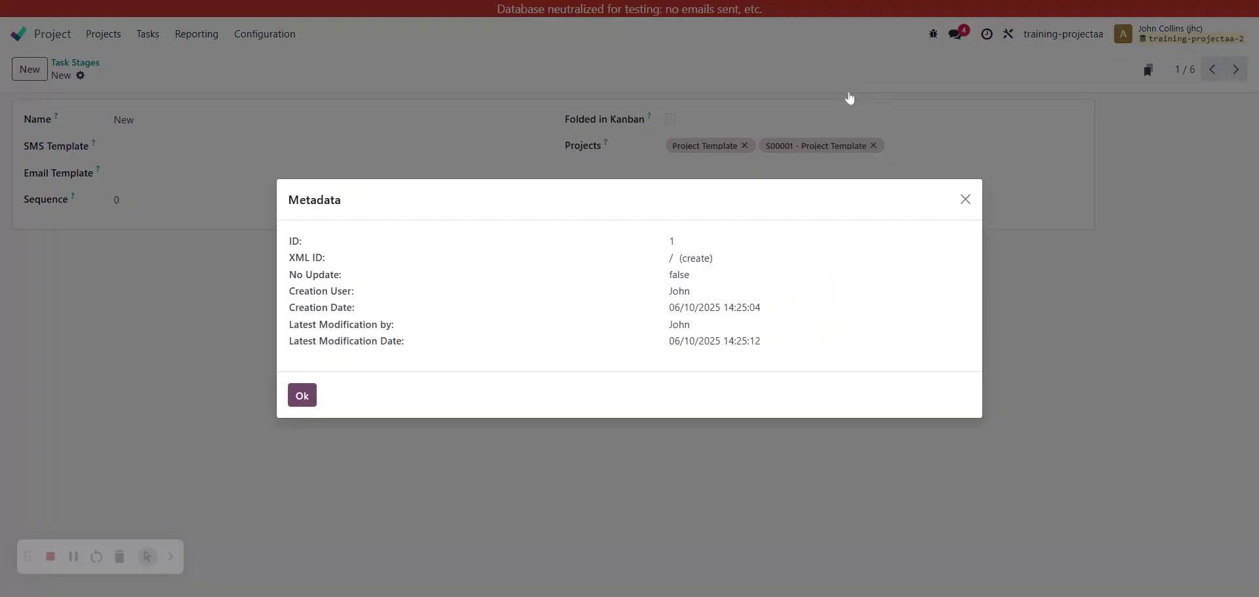
pyautogui.click(966, 205)
# - Go to the In Progress stage, inspect its record ID in the metadata, and return to the task stages list
pyautogui.click(1235, 68)
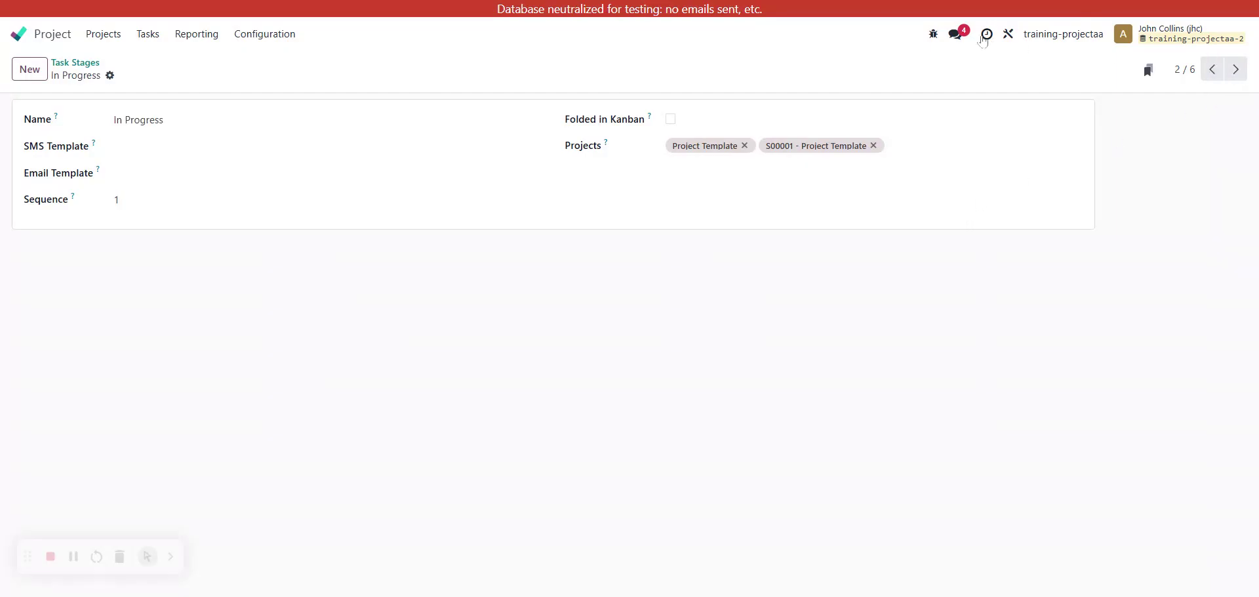
pyautogui.click(933, 33)
pyautogui.click(893, 82)
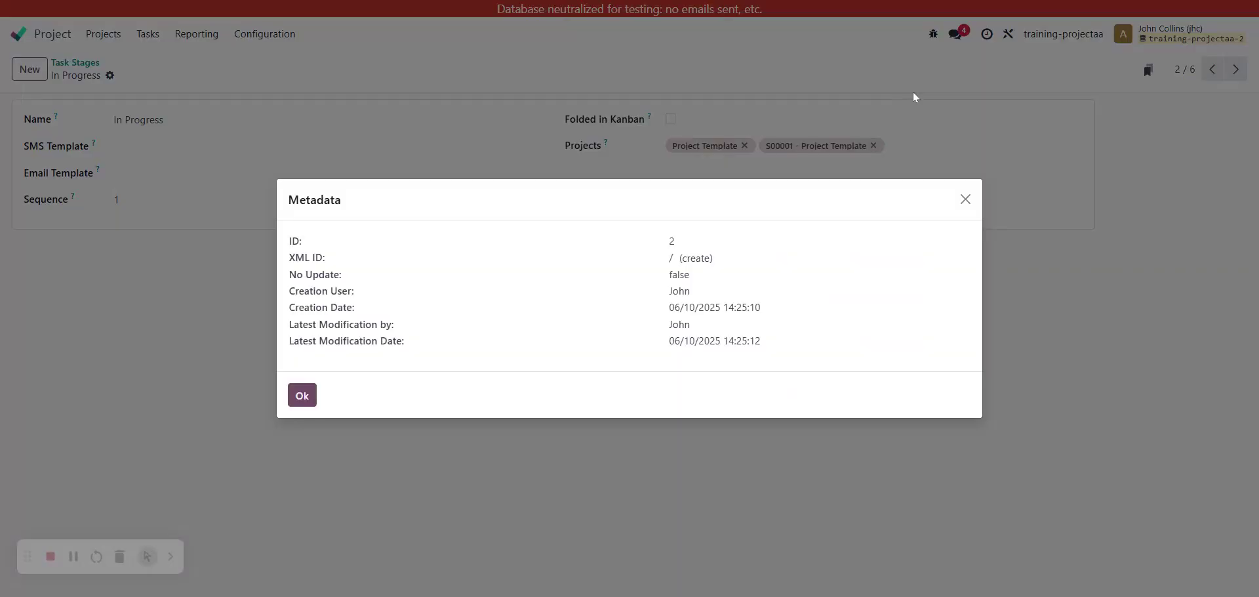
pyautogui.click(965, 199)
pyautogui.click(85, 62)
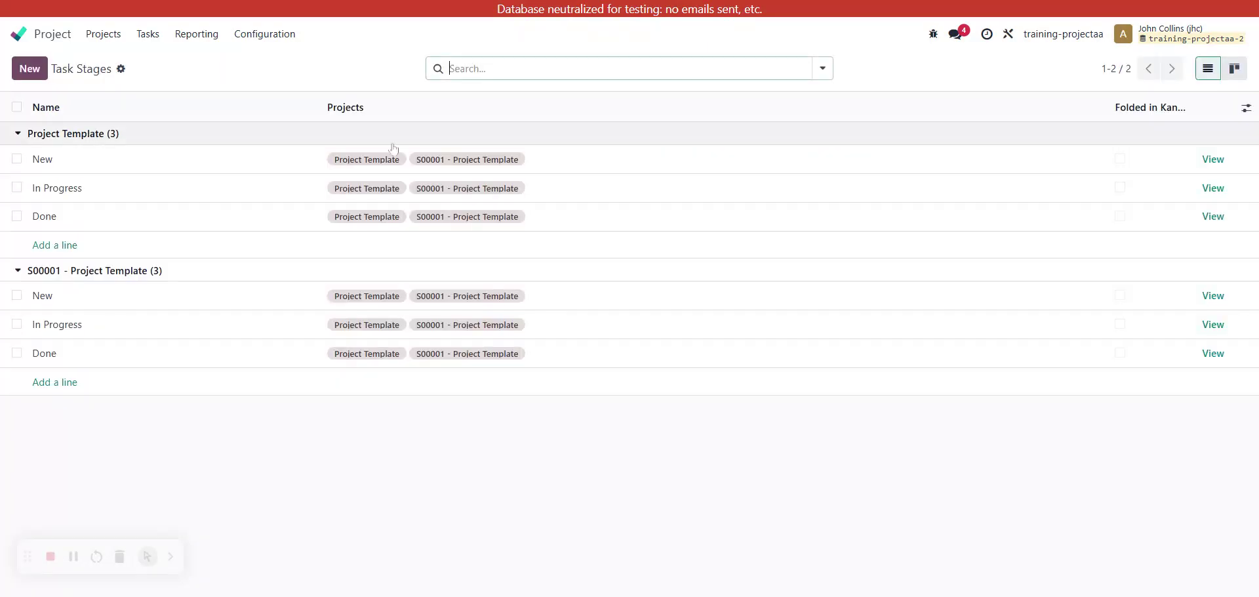